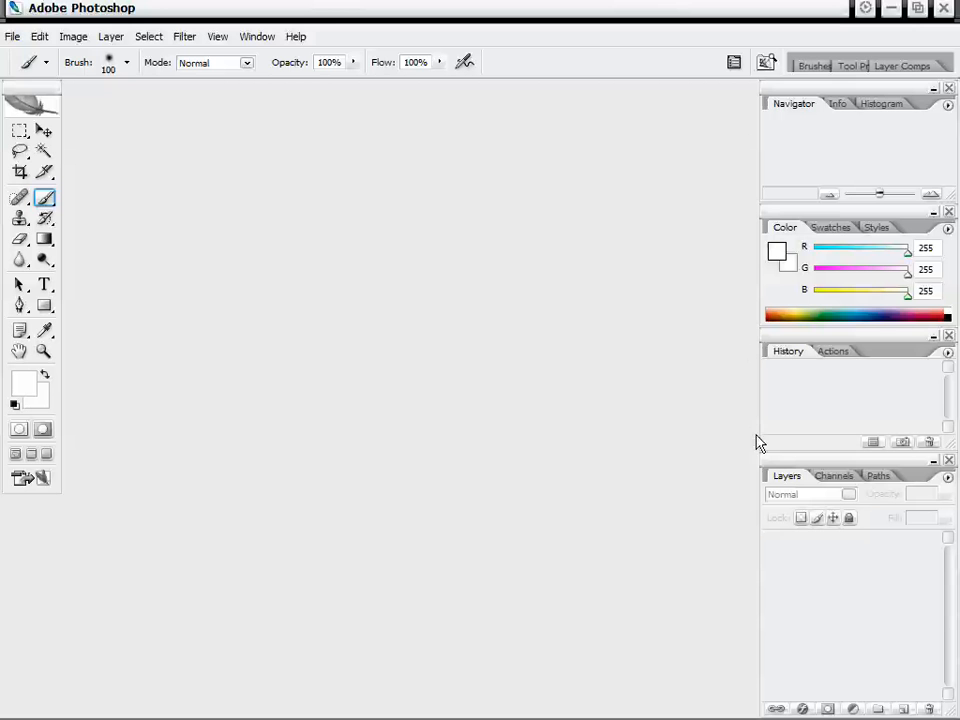
Create a new document from the 8 x 10 inch preset at 300 pixels/inch resolution.
click(13, 37)
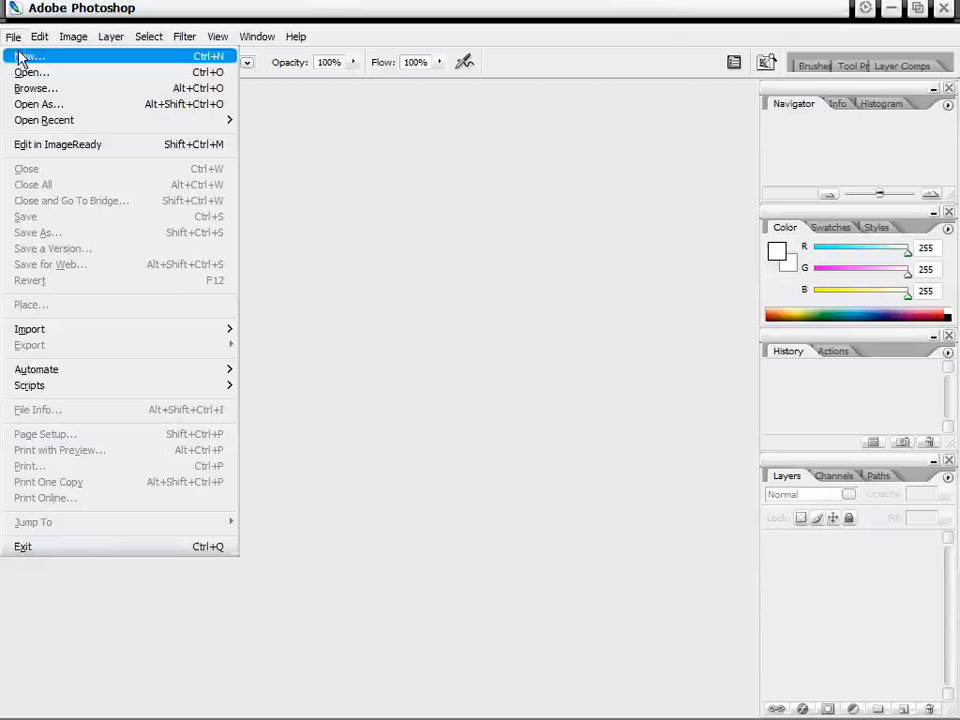
click(30, 60)
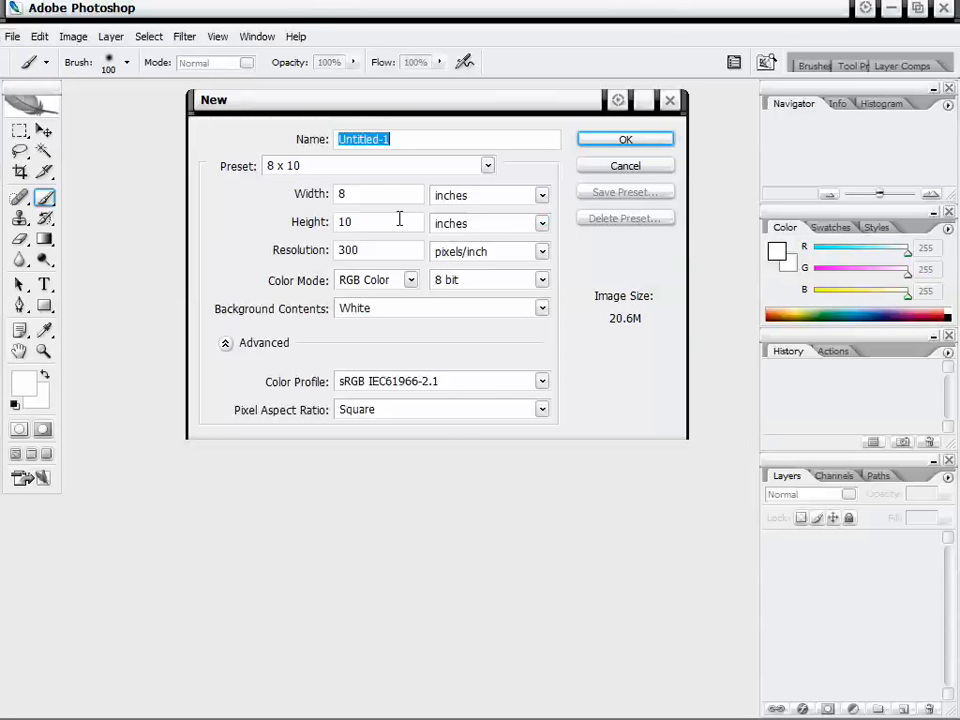
click(369, 168)
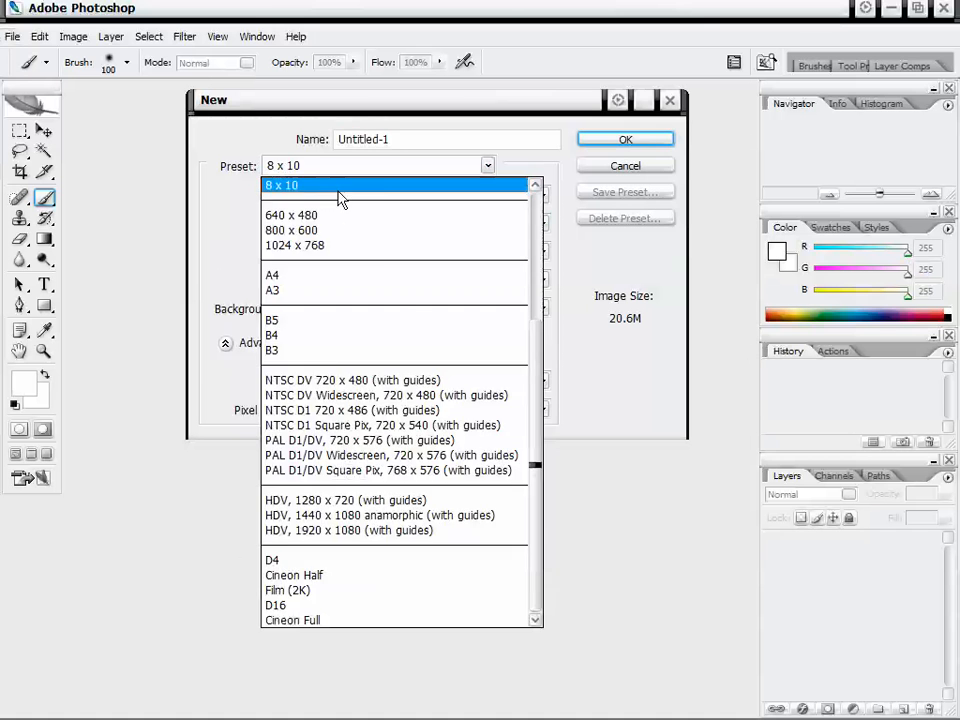
click(340, 186)
click(360, 251)
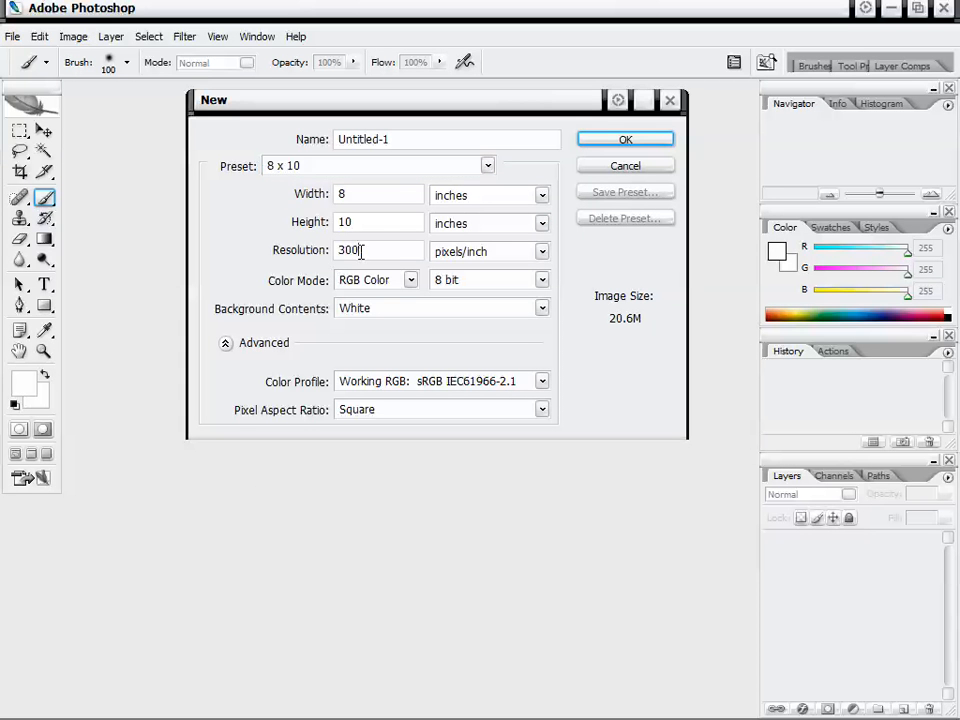
double_click(355, 250)
click(594, 145)
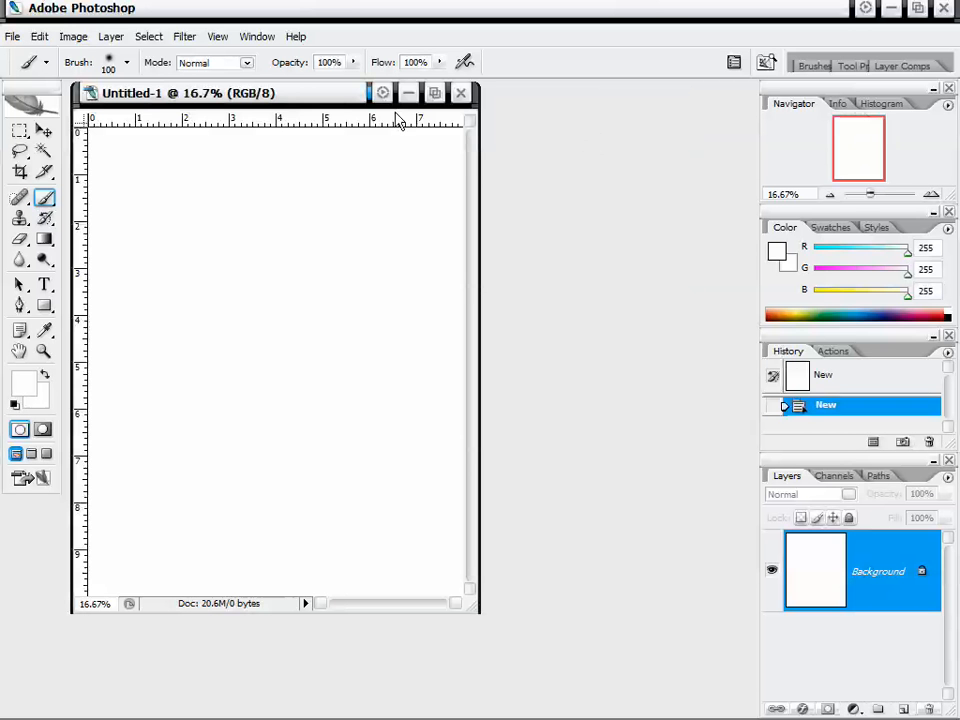
Undock the Layers panel and resize it into a tall panel beside the document window.
drag(330, 102, 333, 105)
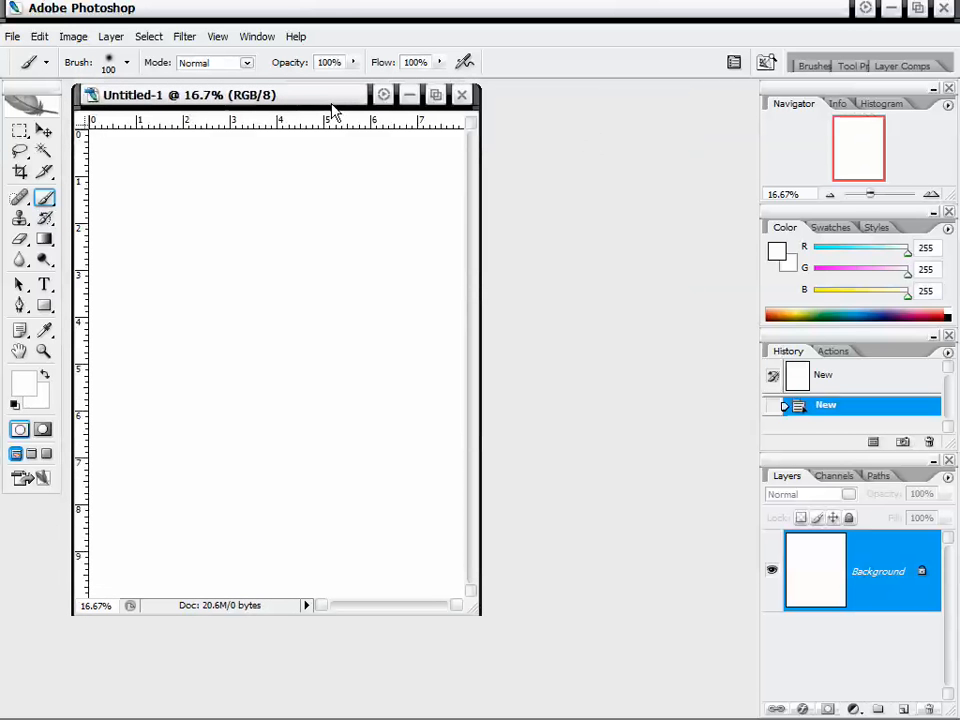
drag(855, 464, 658, 101)
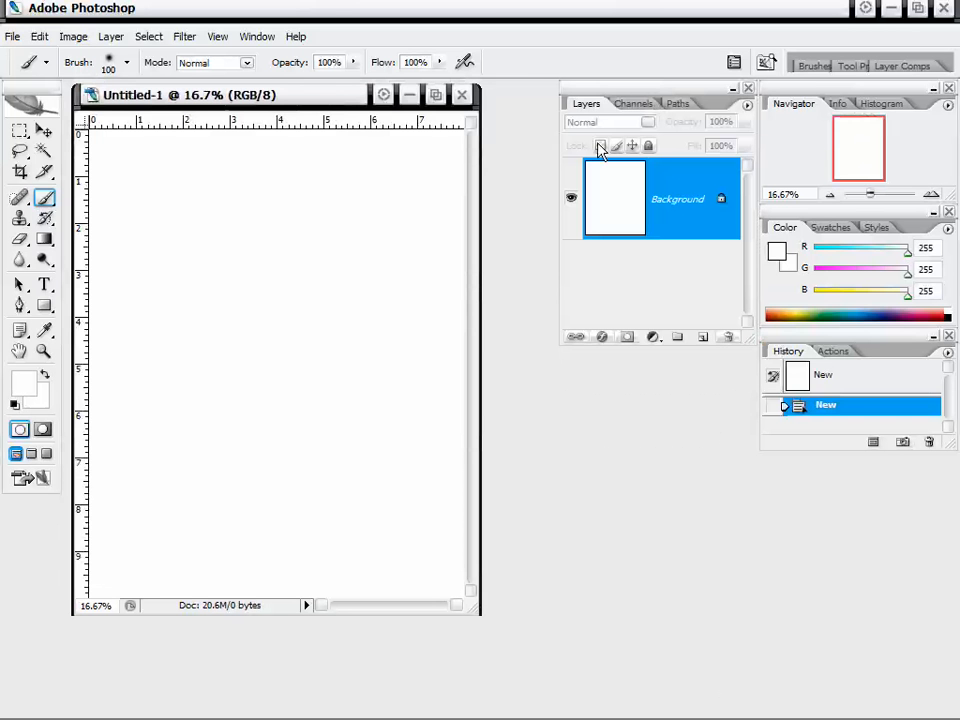
drag(560, 163, 482, 163)
drag(510, 344, 511, 651)
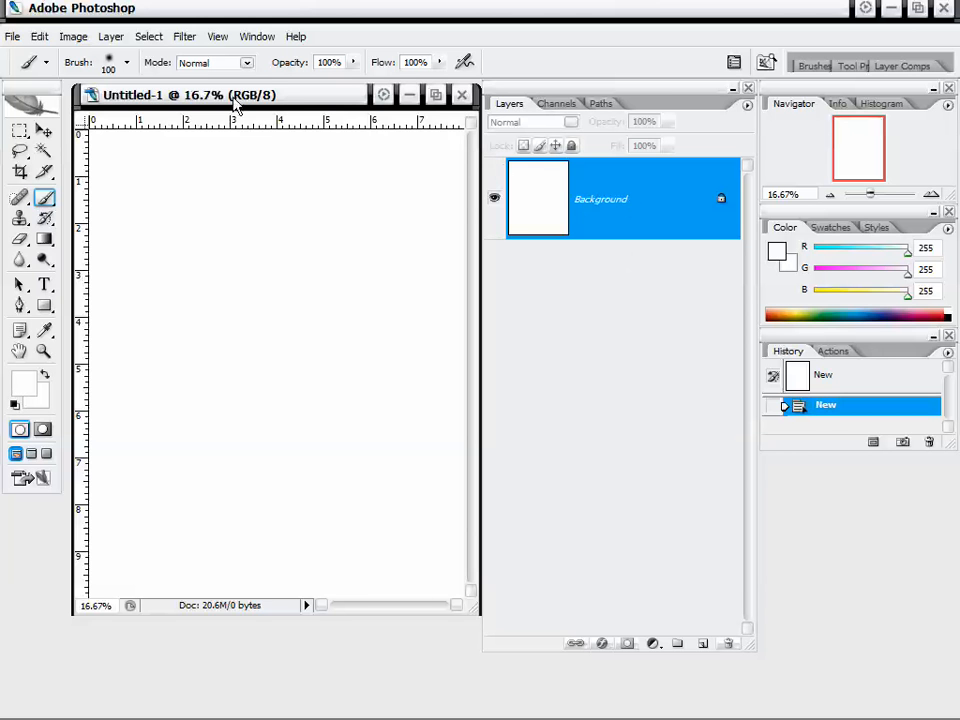
drag(235, 103, 229, 102)
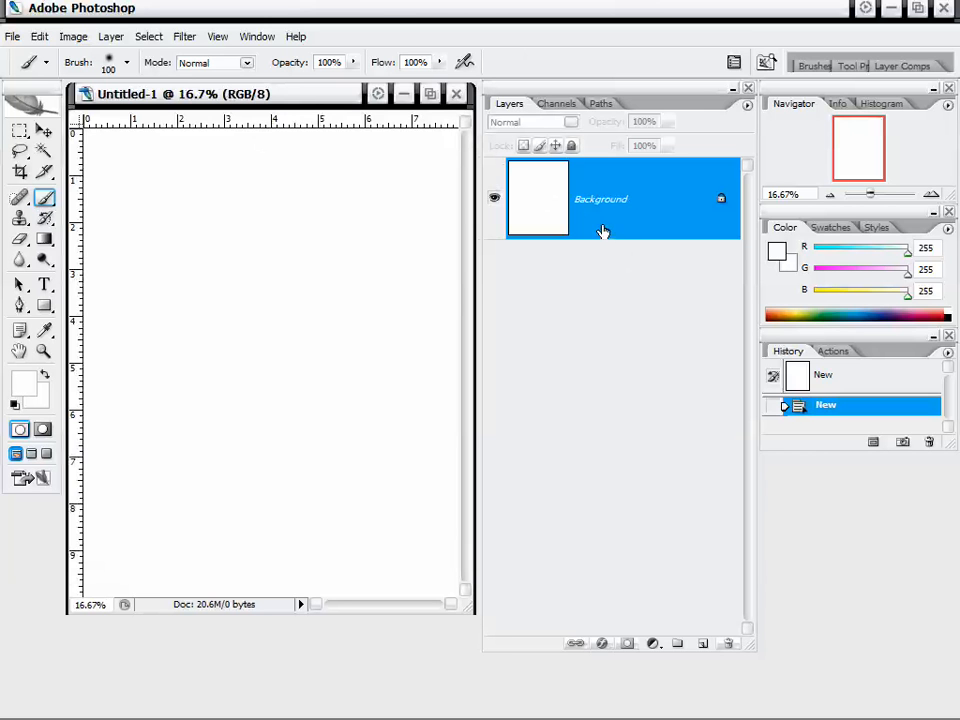
Convert the Background into Layer 0 with the Blue layer color and Normal mode.
double_click(651, 212)
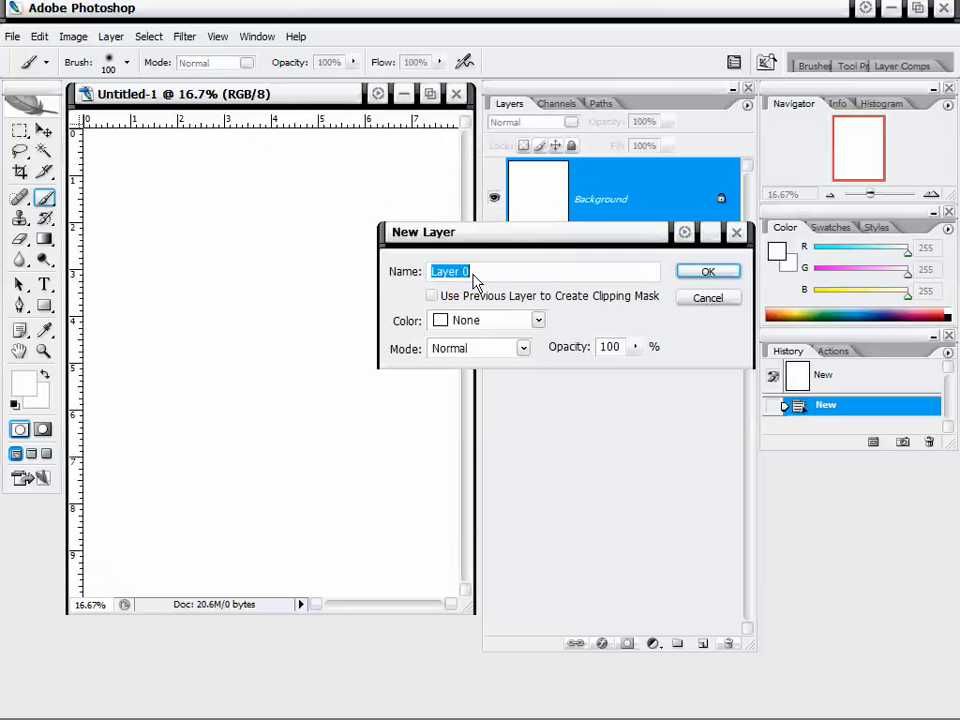
click(503, 327)
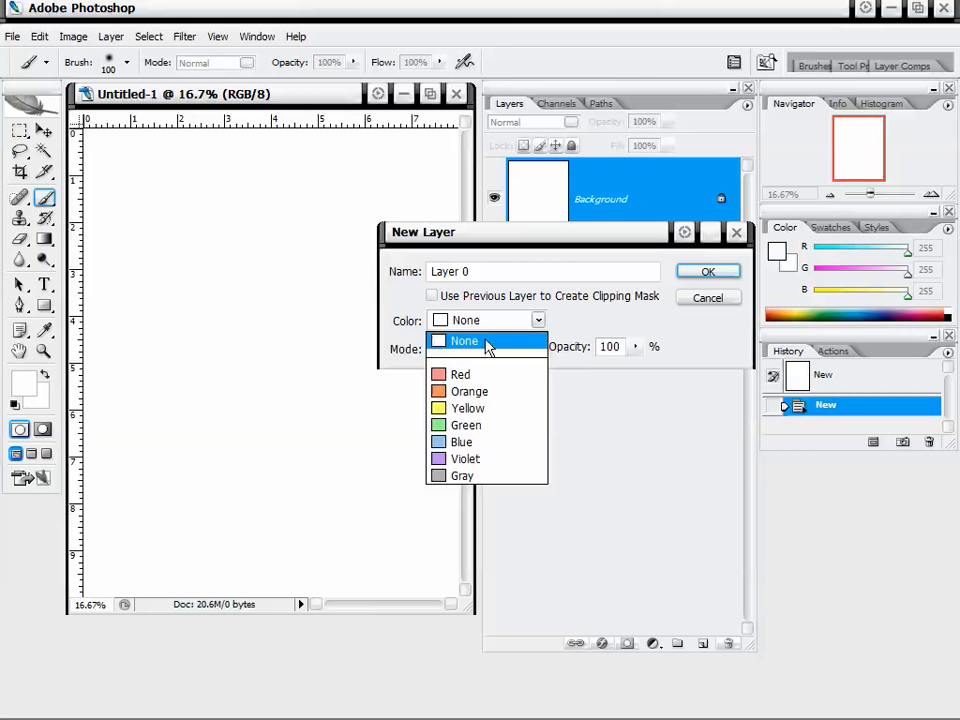
click(491, 447)
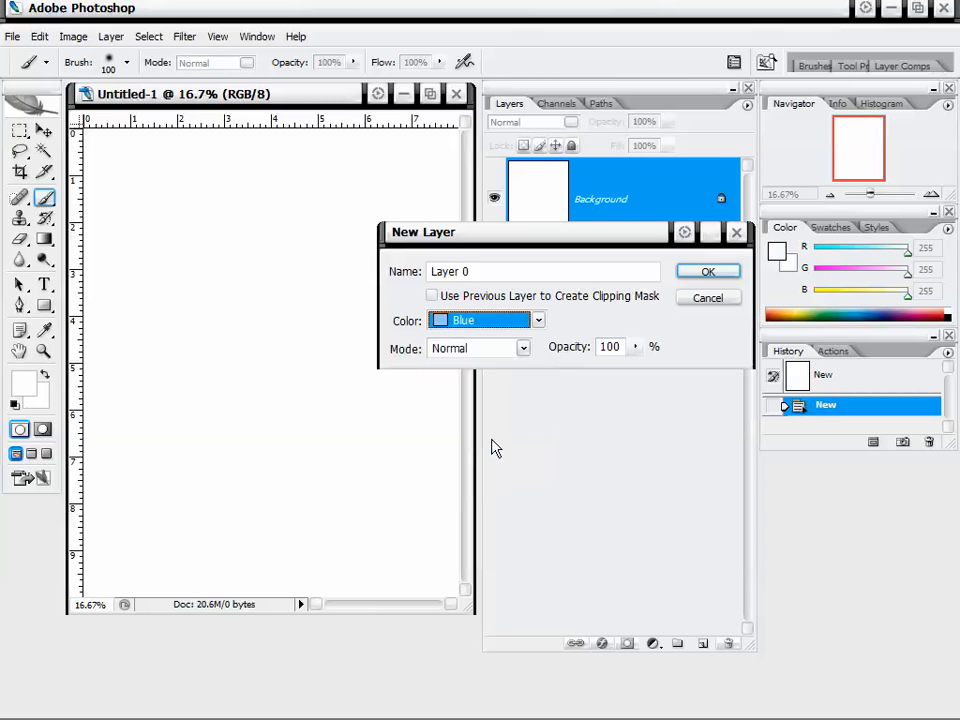
click(515, 354)
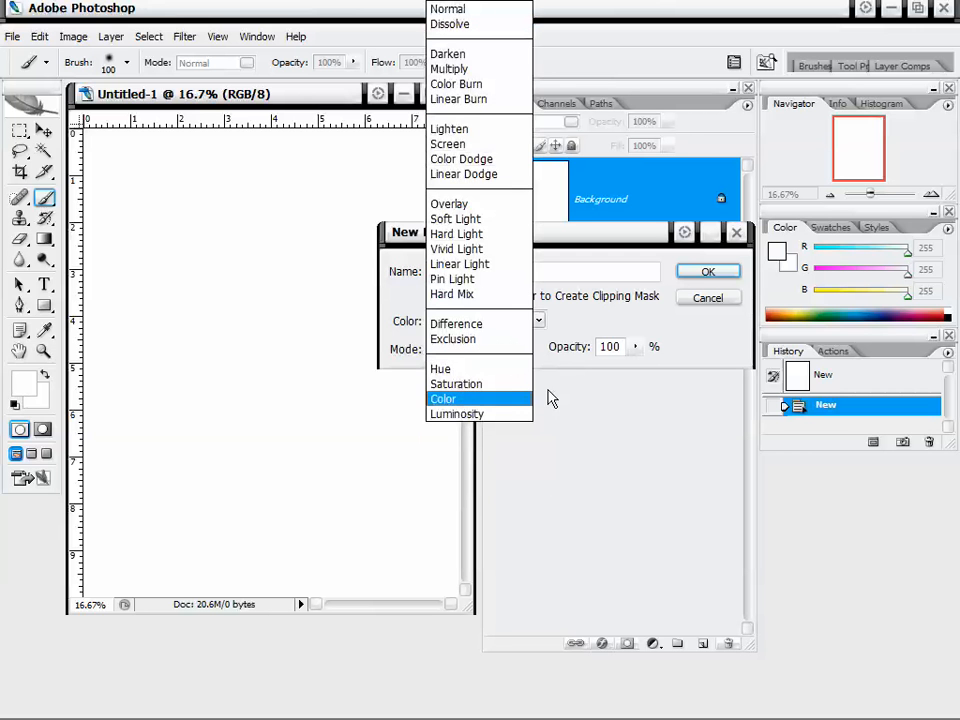
click(585, 328)
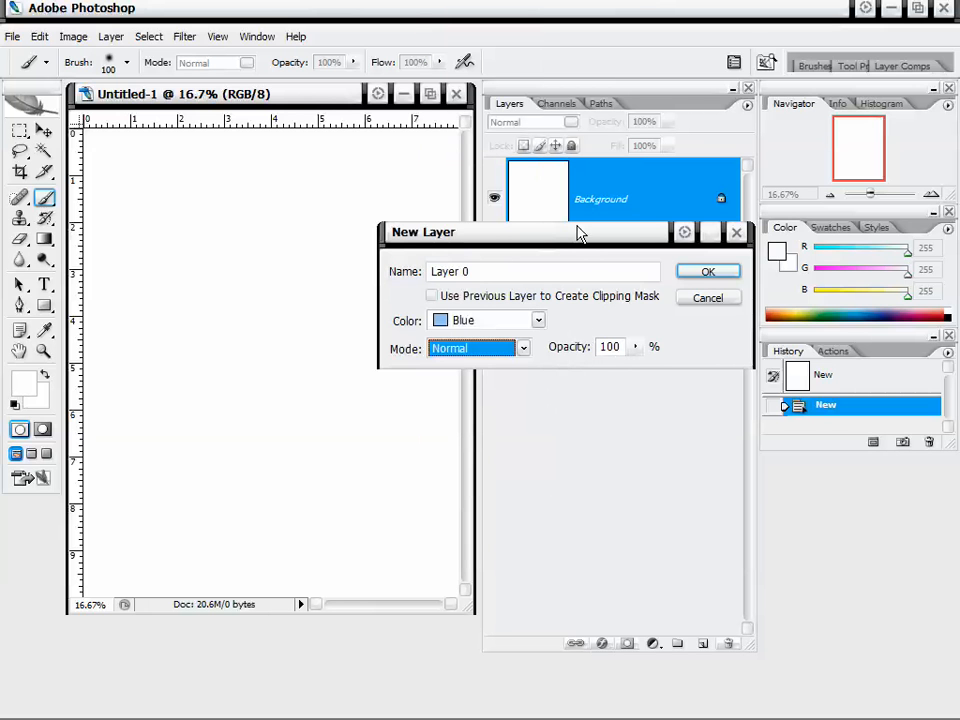
drag(579, 229, 562, 245)
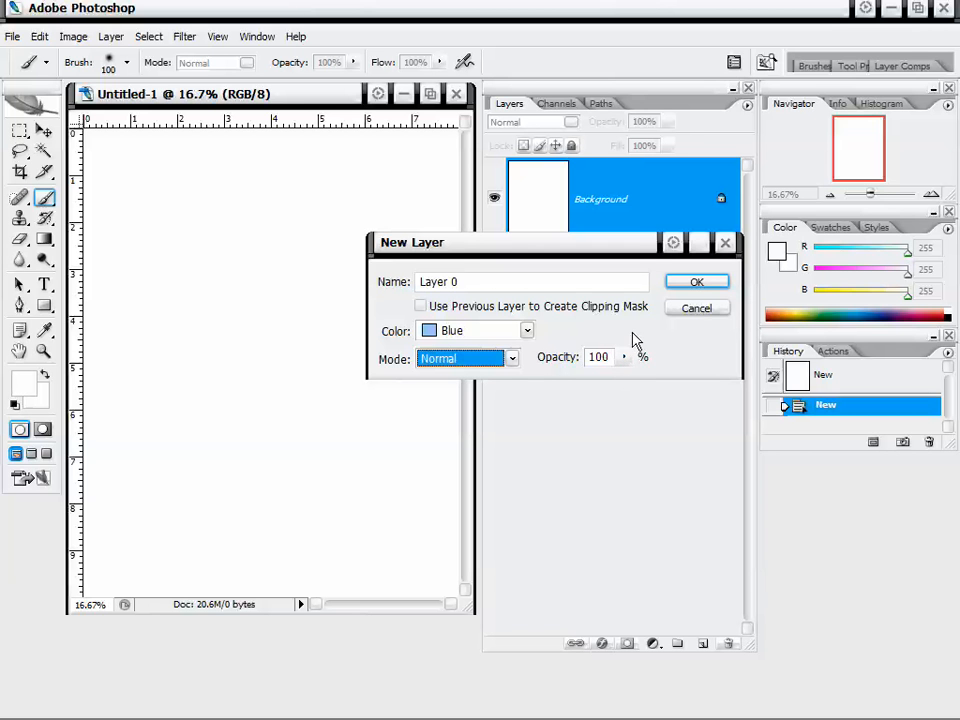
click(696, 284)
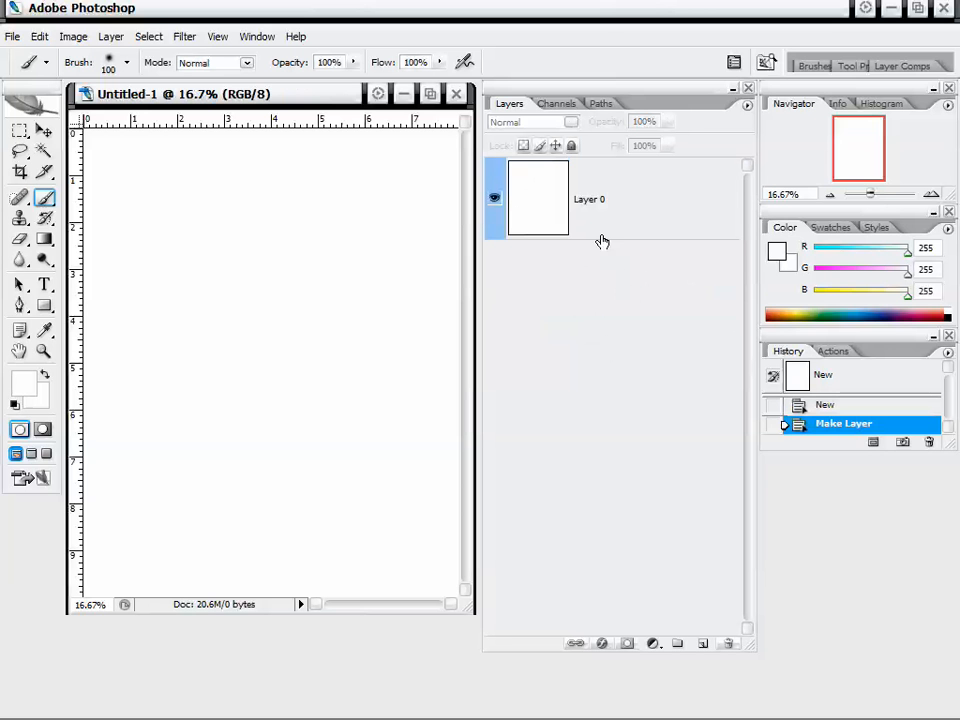
Switch the Layers panel thumbnails to smaller sizes and then back to Medium Thumbnails.
right_click(624, 290)
click(658, 326)
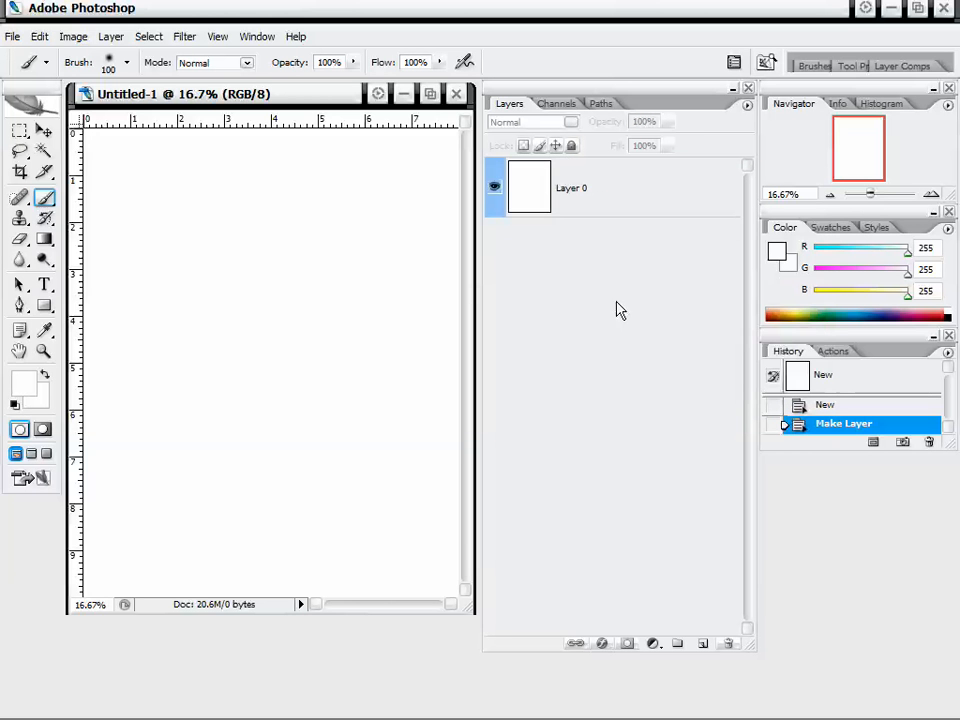
right_click(618, 306)
click(643, 328)
right_click(602, 276)
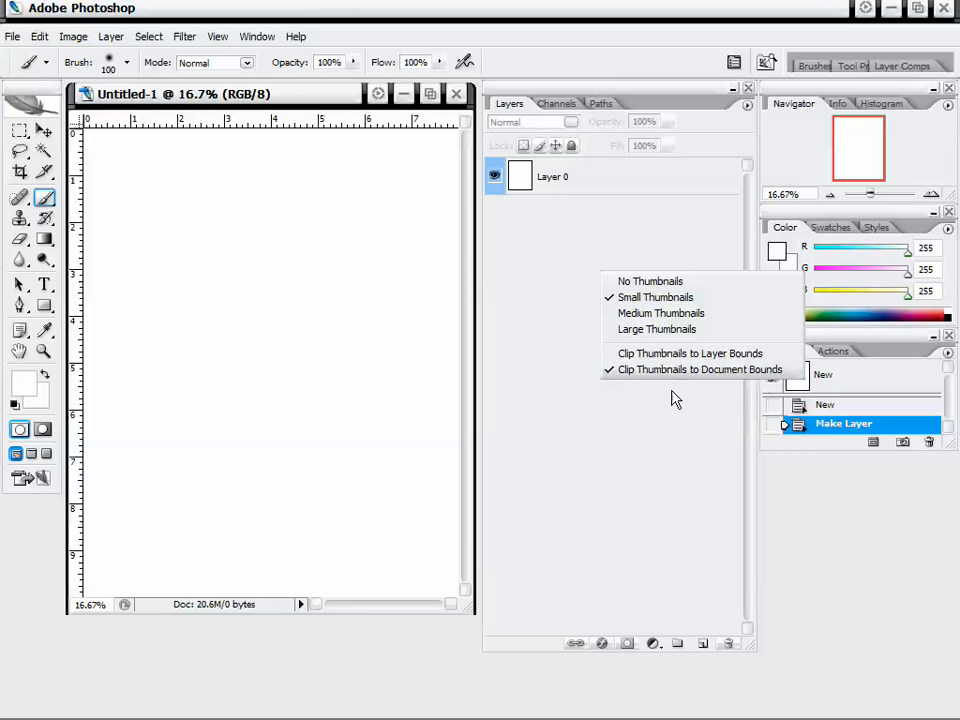
click(576, 306)
right_click(584, 267)
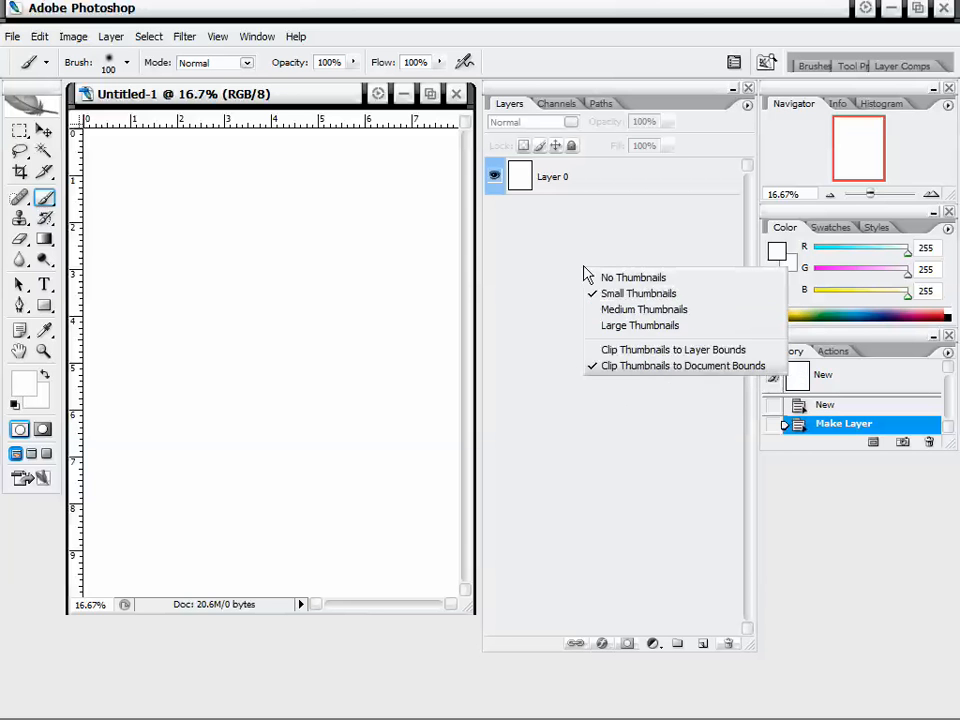
click(646, 312)
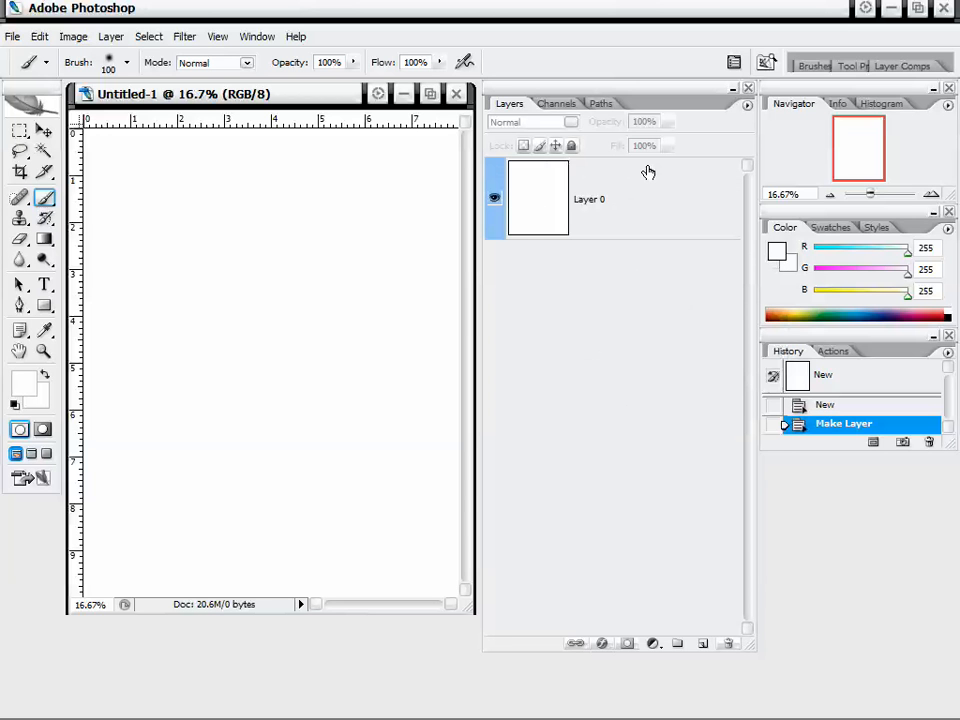
Select Layer 0 and look through its blending mode options.
click(611, 197)
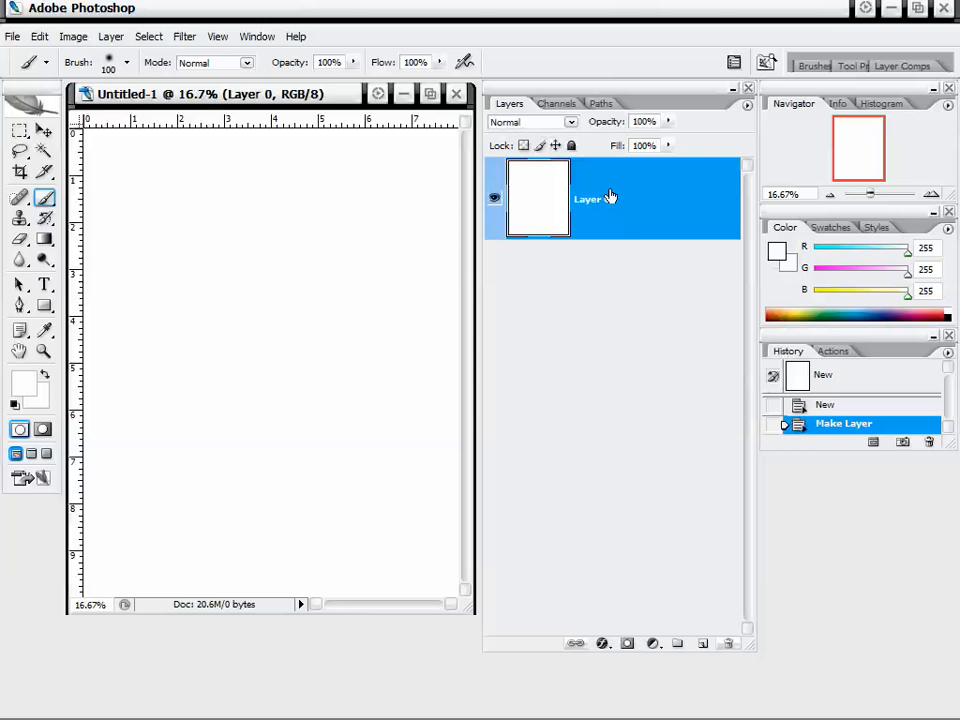
click(559, 124)
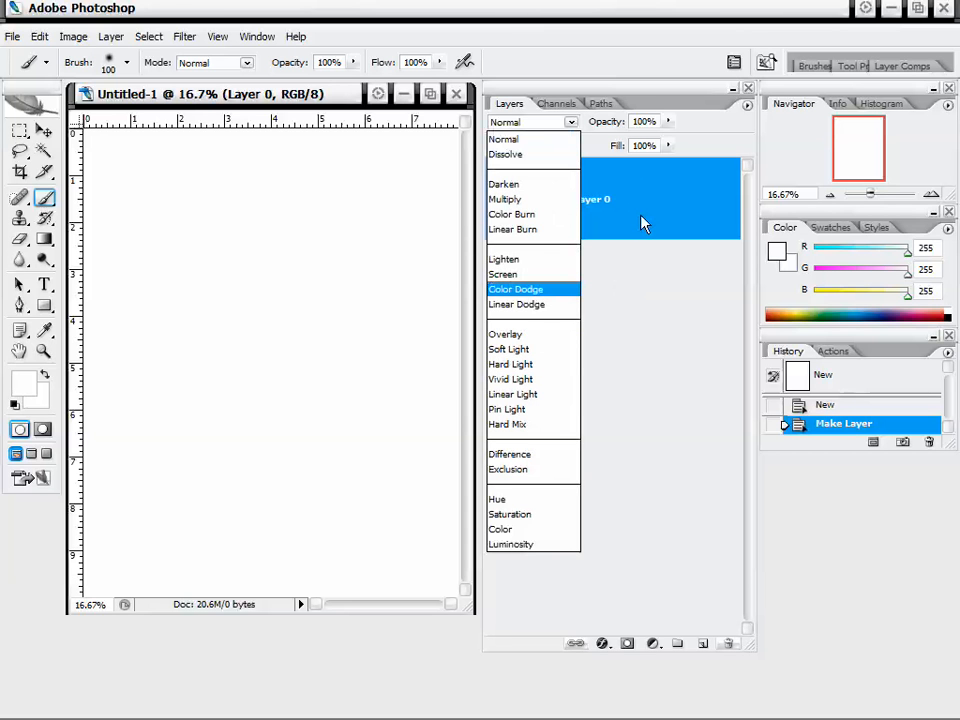
click(658, 344)
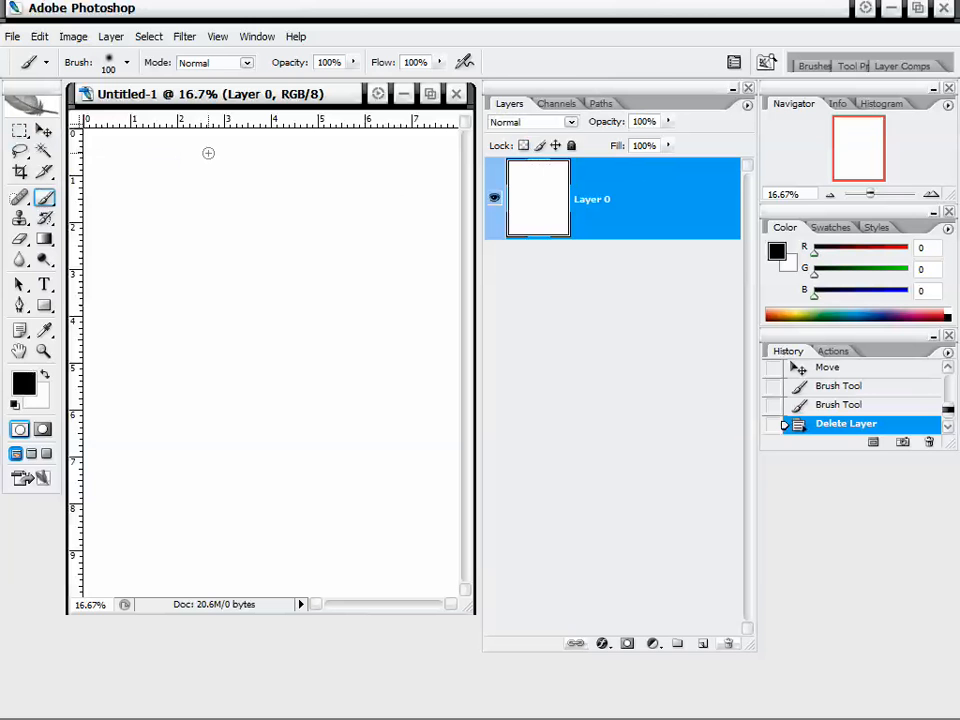
Draw a black rectangle shape about 5 by 4.3 inches in the middle of the canvas.
click(44, 306)
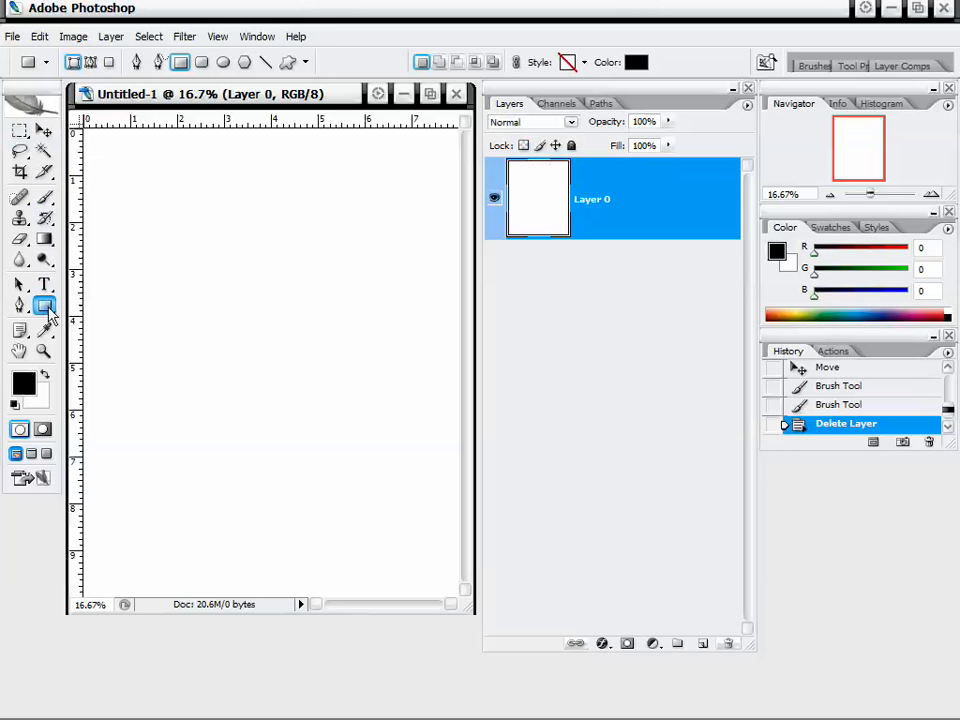
drag(155, 233, 393, 436)
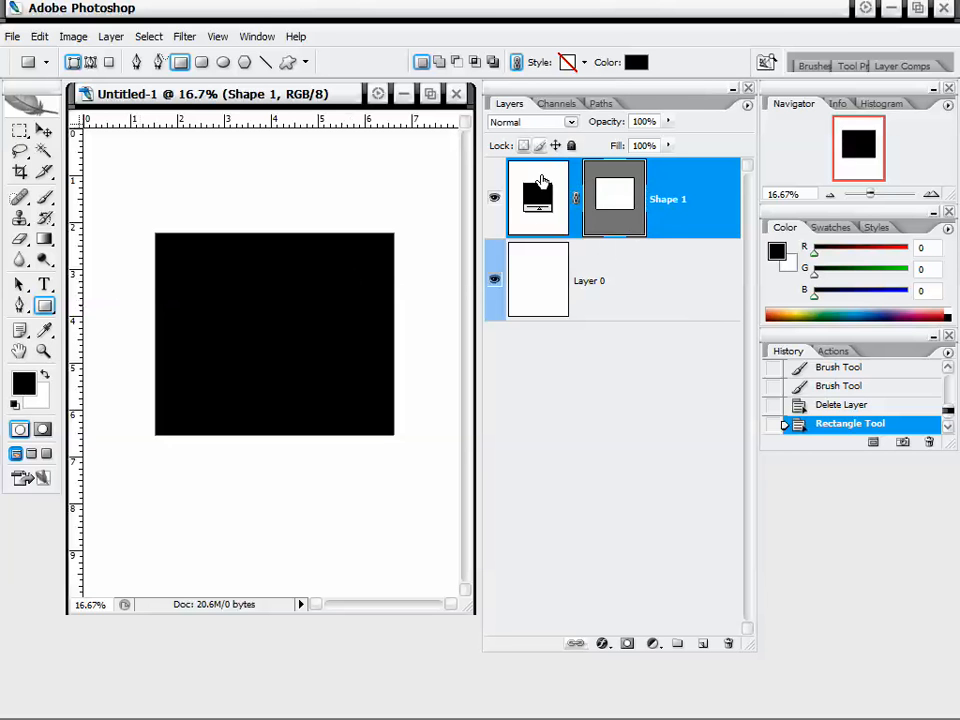
Rasterize the Shape 1 layer.
right_click(690, 199)
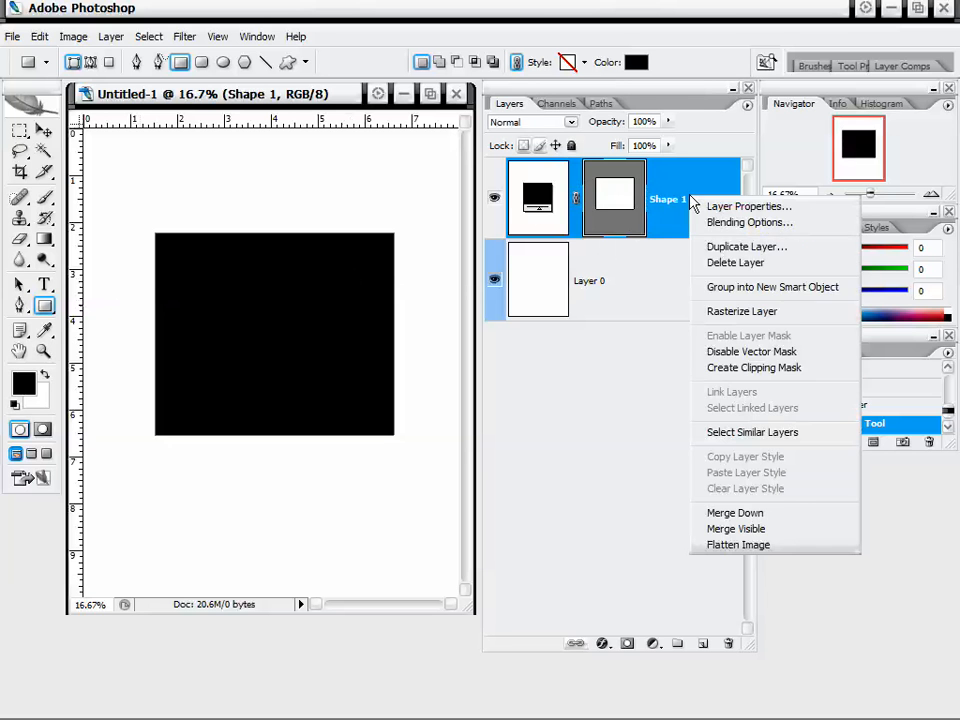
click(702, 313)
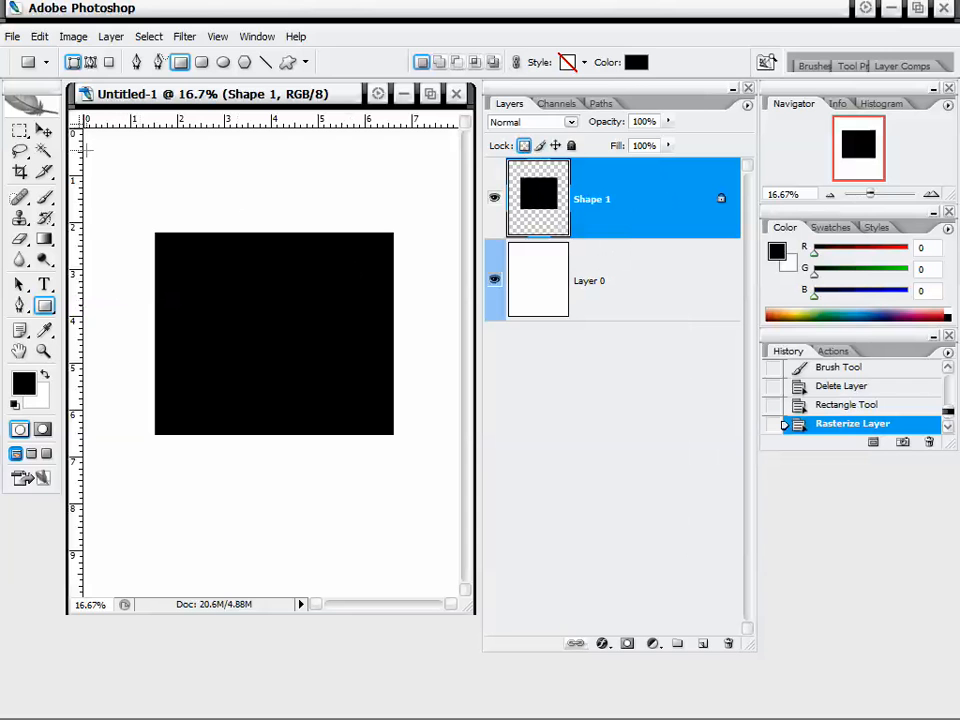
Move the rasterized rectangle slightly lower on the canvas with the Move tool.
click(43, 130)
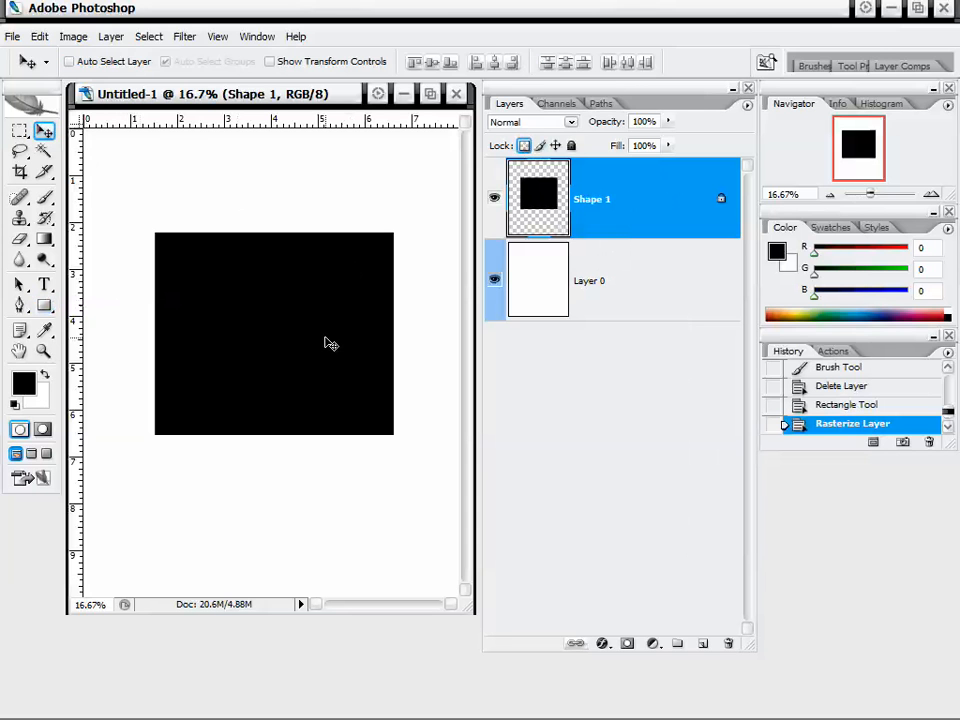
mouse_move(328, 343)
mouse_down()
mouse_move(268, 369)
mouse_move(317, 328)
mouse_up()
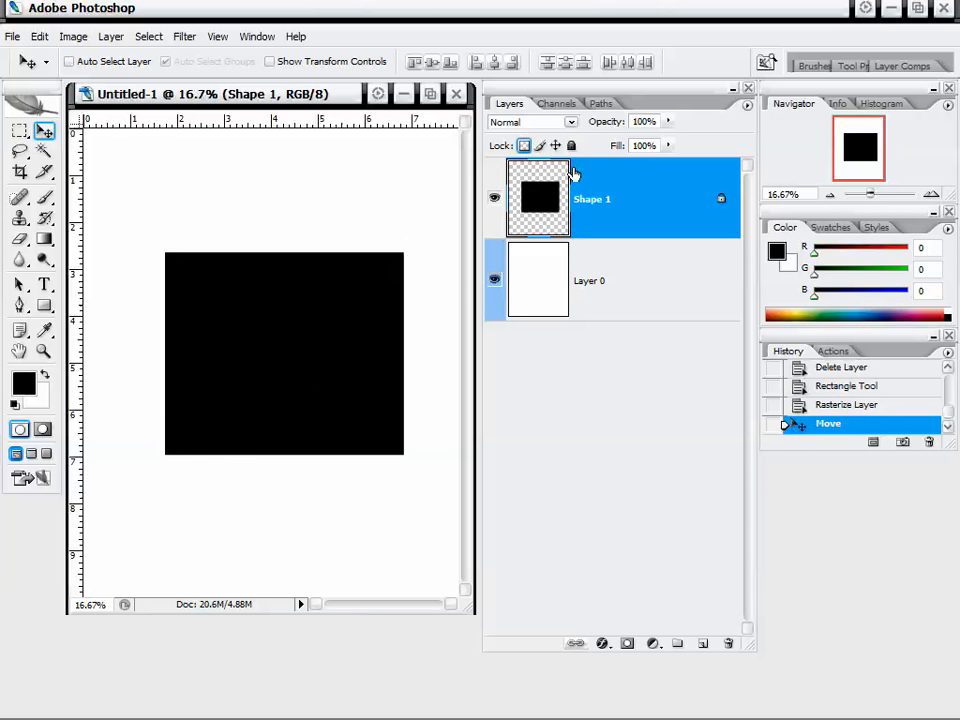
drag(248, 370, 275, 342)
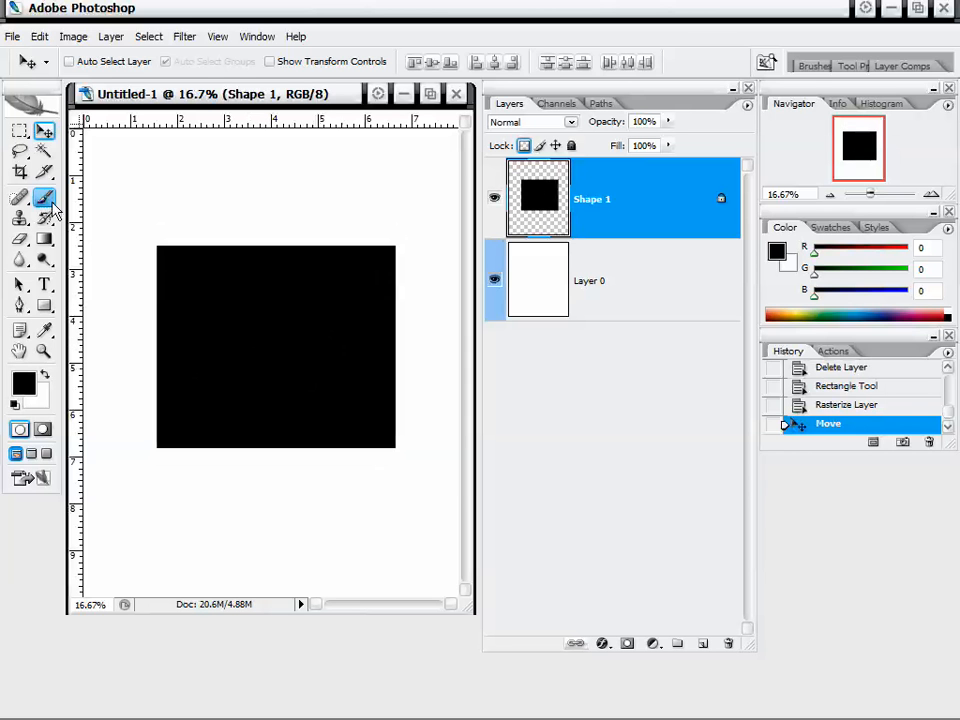
Choose the Brush tool and set the foreground color to red (R 255, G 0, B 0).
click(50, 201)
click(29, 379)
mouse_move(536, 324)
mouse_down()
mouse_move(570, 226)
mouse_move(630, 236)
mouse_up()
click(740, 215)
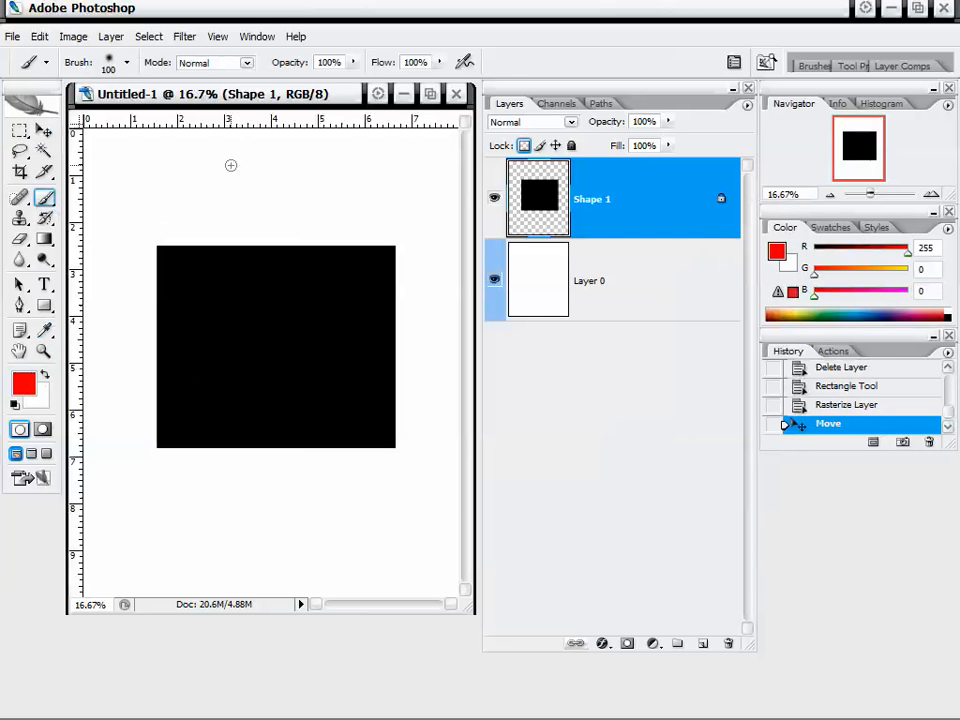
Paint several red brush strokes across the black rectangle on Shape 1.
drag(214, 152, 347, 188)
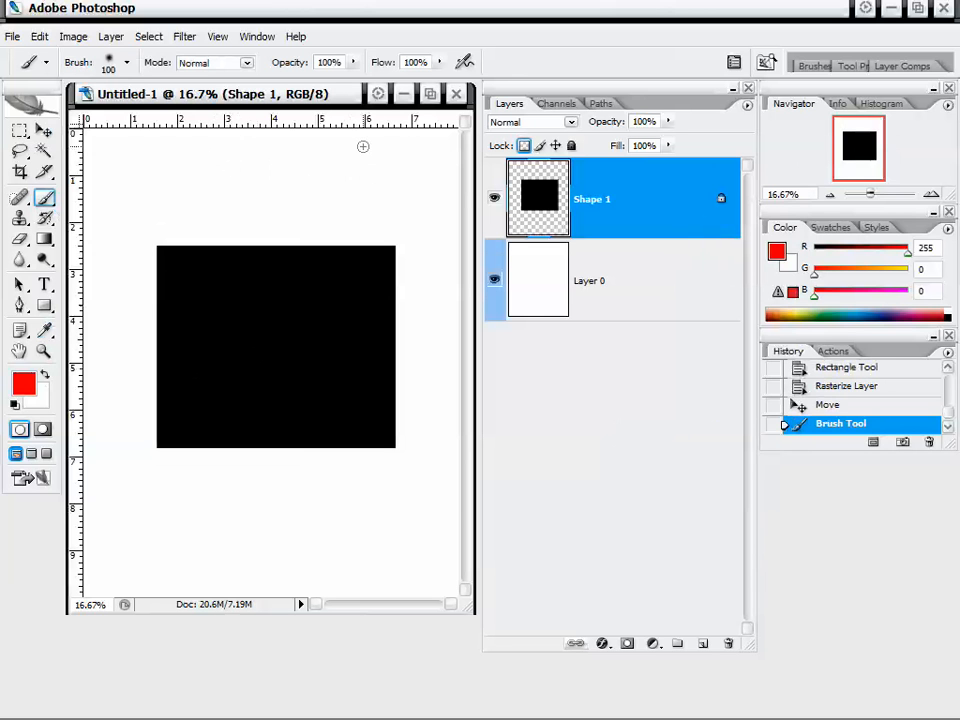
mouse_move(255, 181)
mouse_down()
mouse_move(279, 182)
mouse_move(184, 455)
mouse_up()
drag(145, 353, 418, 371)
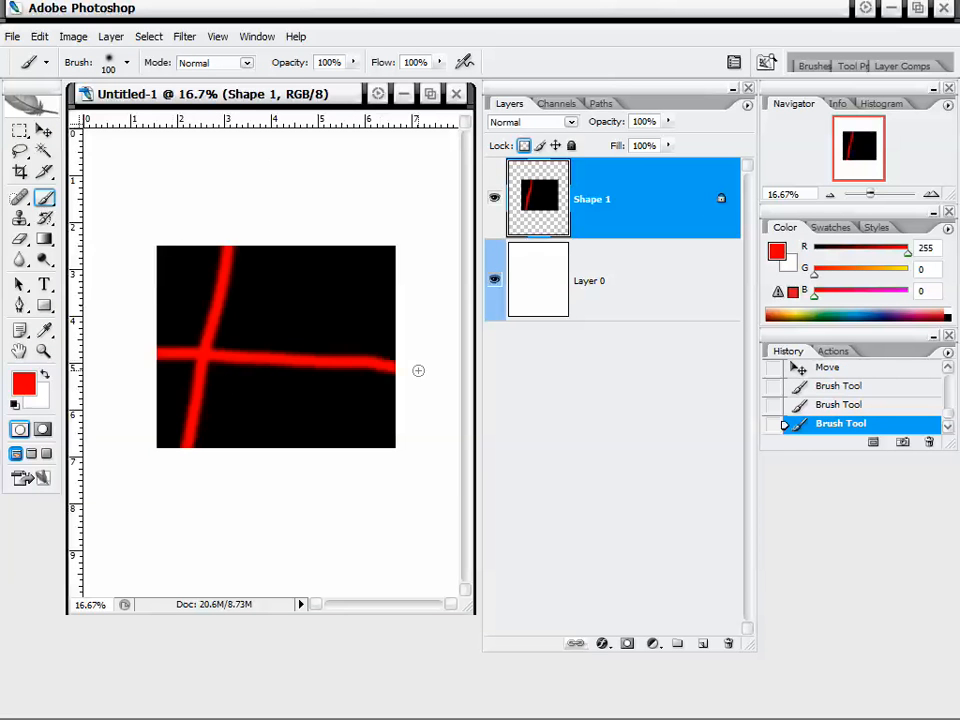
mouse_move(235, 224)
mouse_down()
mouse_move(152, 265)
mouse_move(169, 228)
mouse_move(132, 278)
mouse_move(163, 258)
mouse_move(135, 335)
mouse_move(177, 261)
mouse_move(136, 330)
mouse_move(152, 285)
mouse_up()
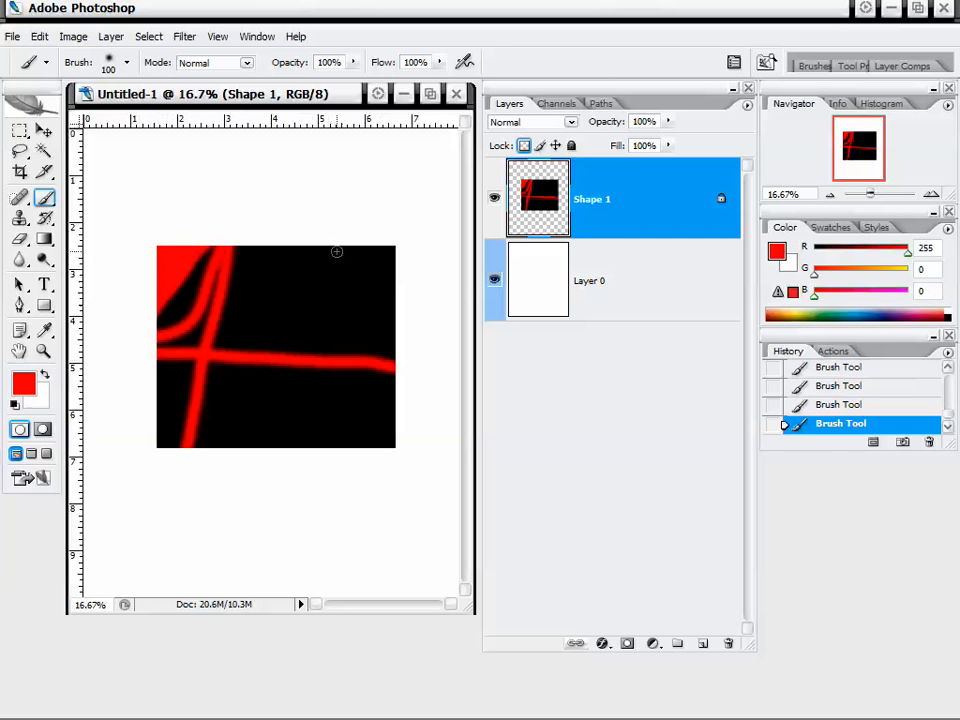
mouse_move(403, 280)
mouse_down()
mouse_move(373, 270)
mouse_move(364, 283)
mouse_move(347, 259)
mouse_move(268, 267)
mouse_move(356, 236)
mouse_move(331, 259)
mouse_up()
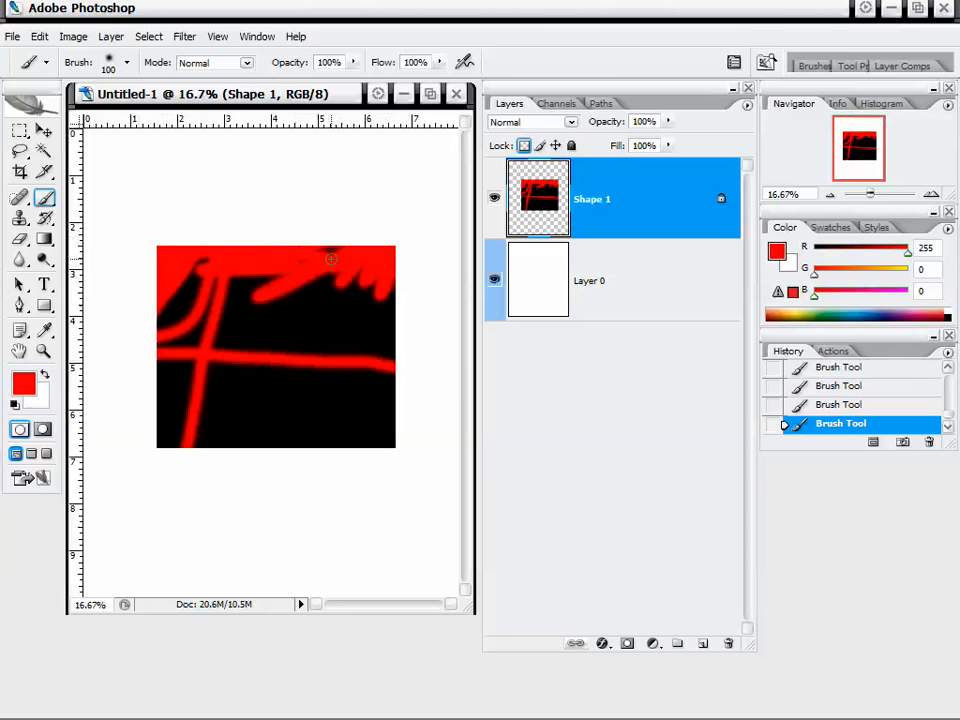
Try the Find Edges filter on Shape 1 and remove it by deleting its history state.
click(188, 40)
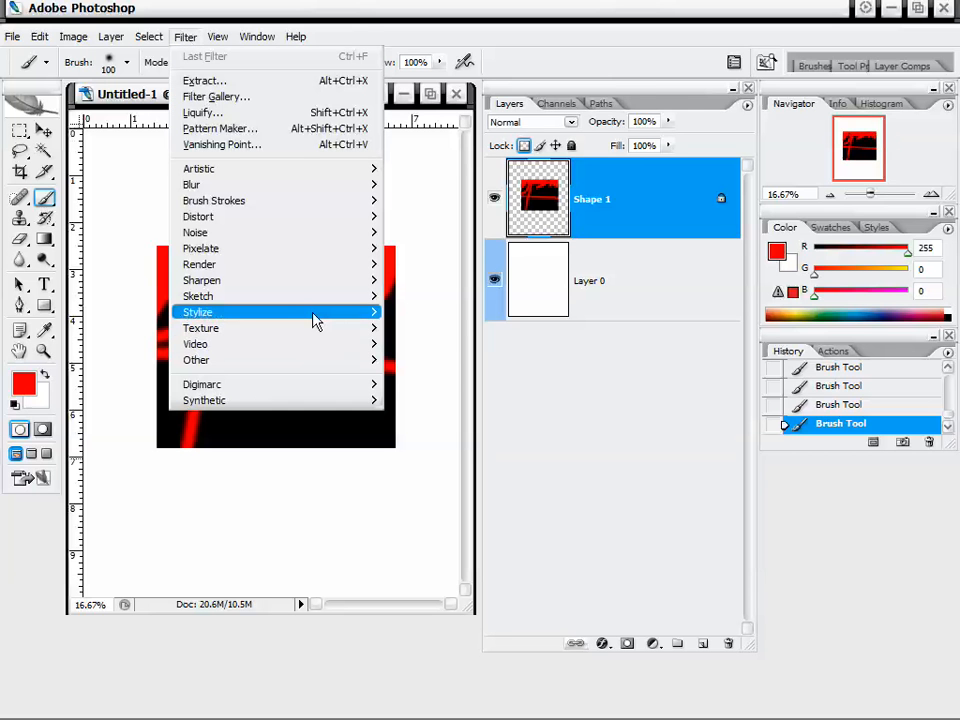
mouse_move(316, 320)
click(431, 361)
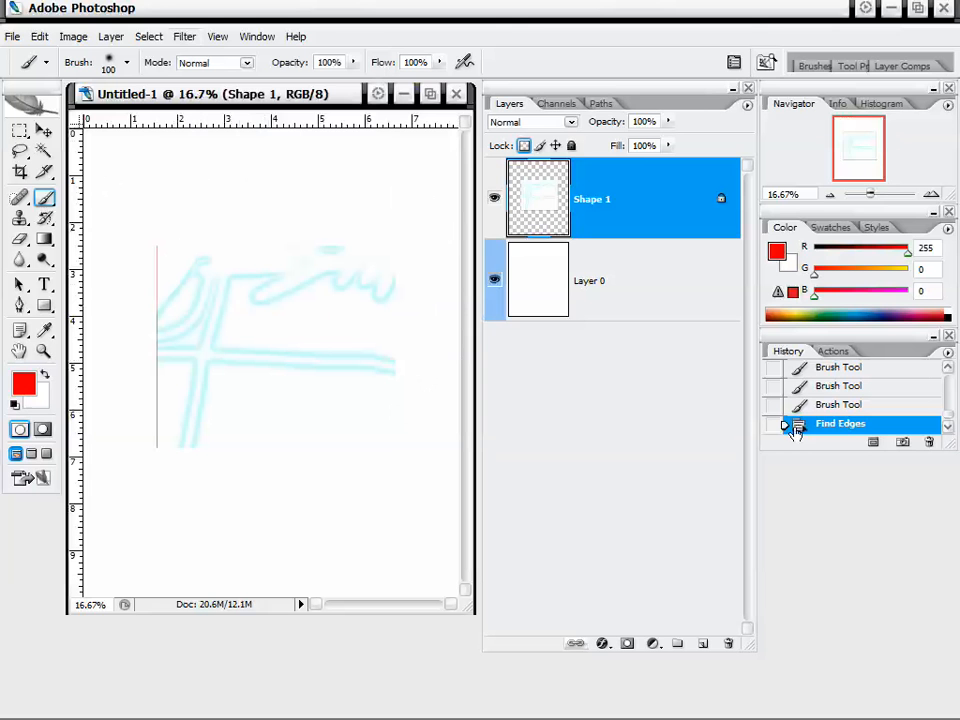
right_click(824, 430)
click(842, 456)
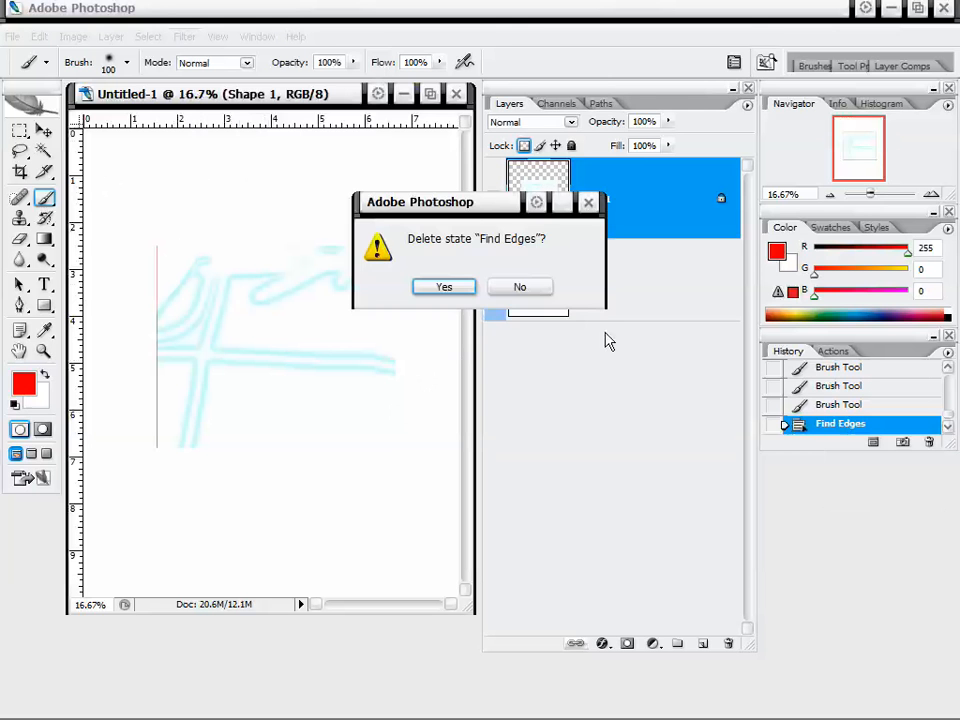
click(443, 285)
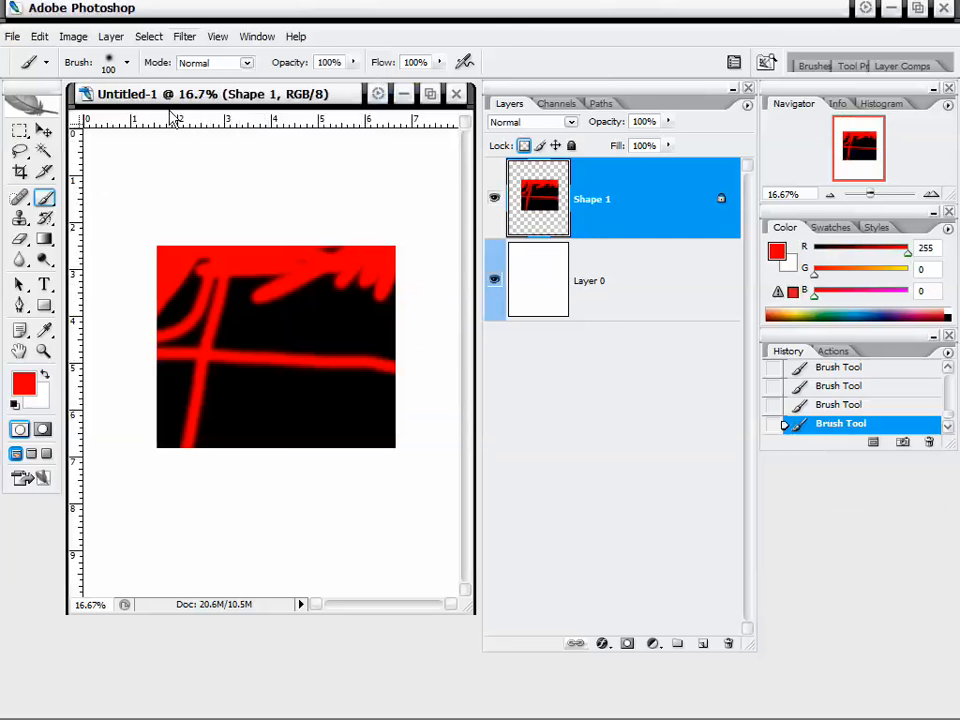
Apply a Gaussian Blur with a radius of 49.3 pixels to the Shape 1 layer.
click(185, 36)
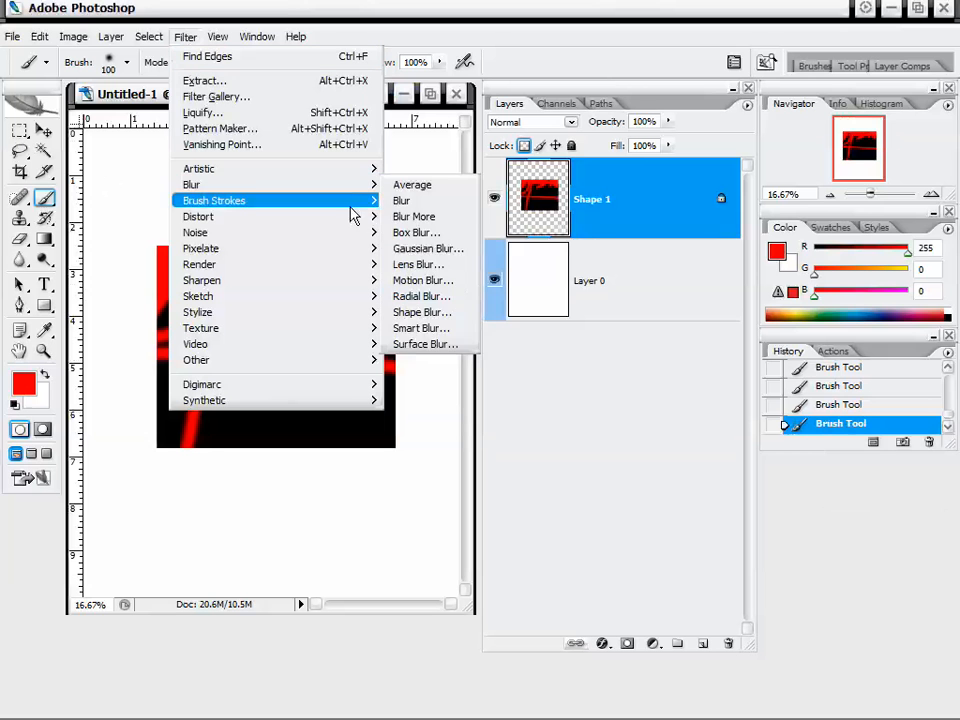
click(420, 246)
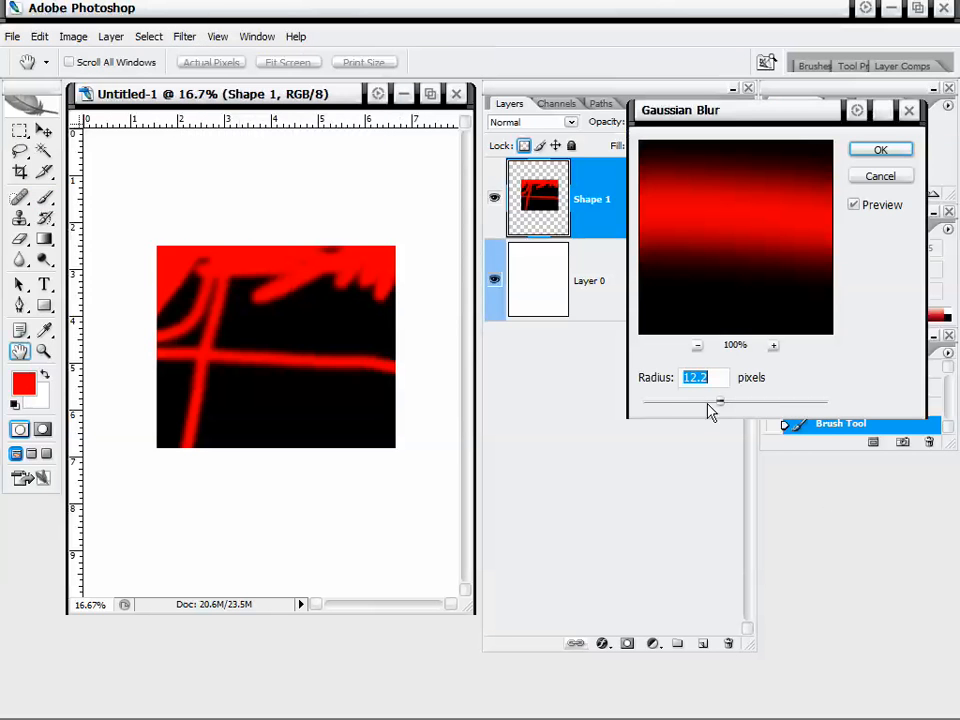
drag(709, 409, 756, 401)
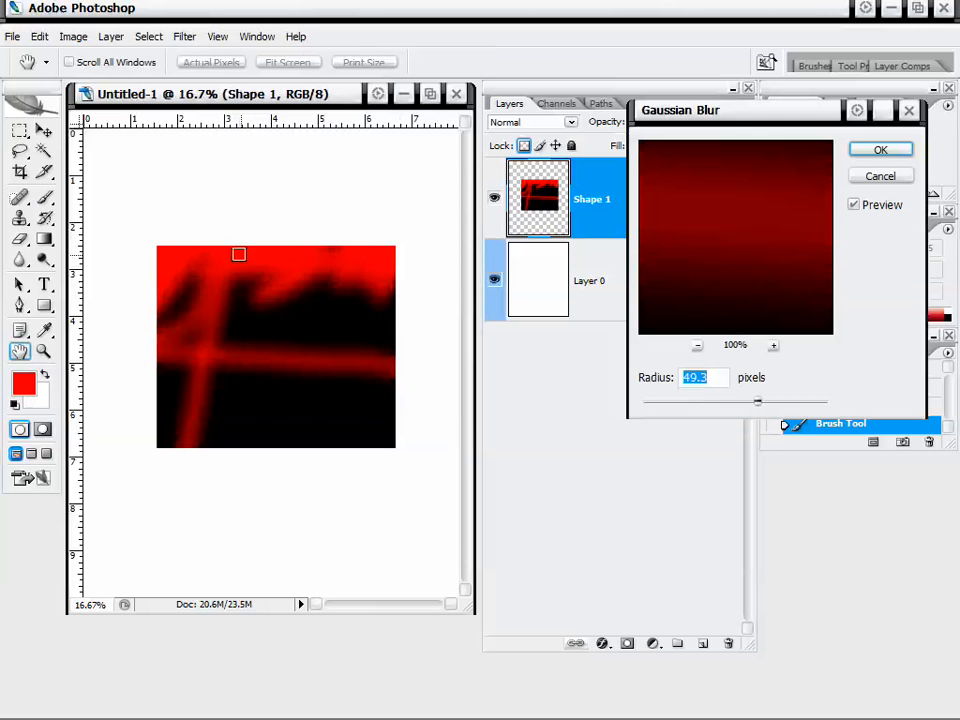
click(876, 152)
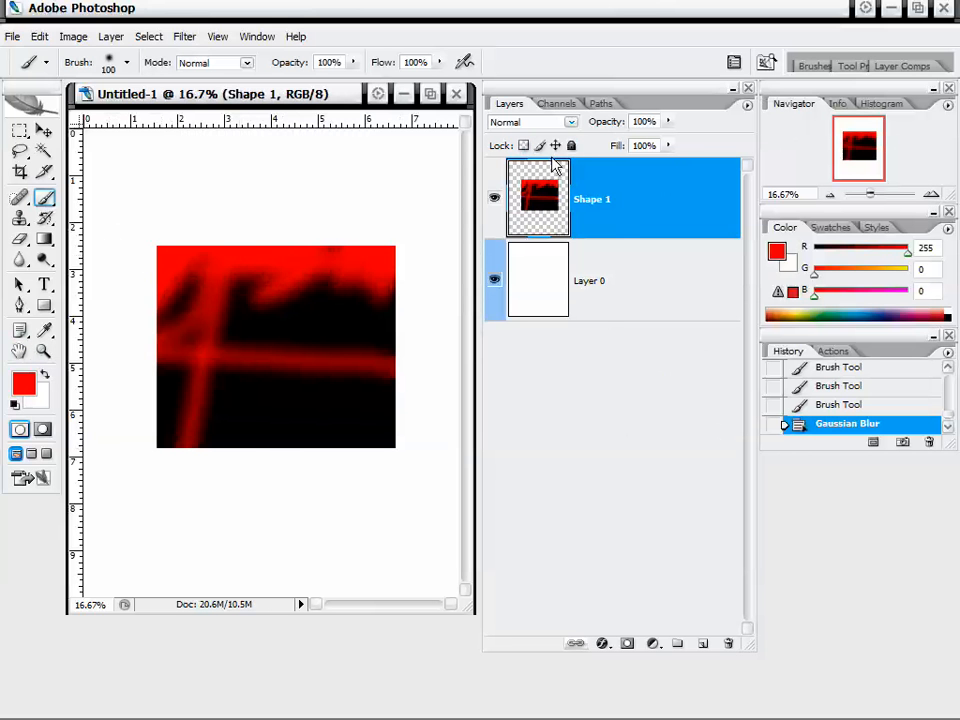
Reapply the last filter to Shape 1 and delete that repeated Gaussian Blur state from the history.
click(184, 36)
click(210, 56)
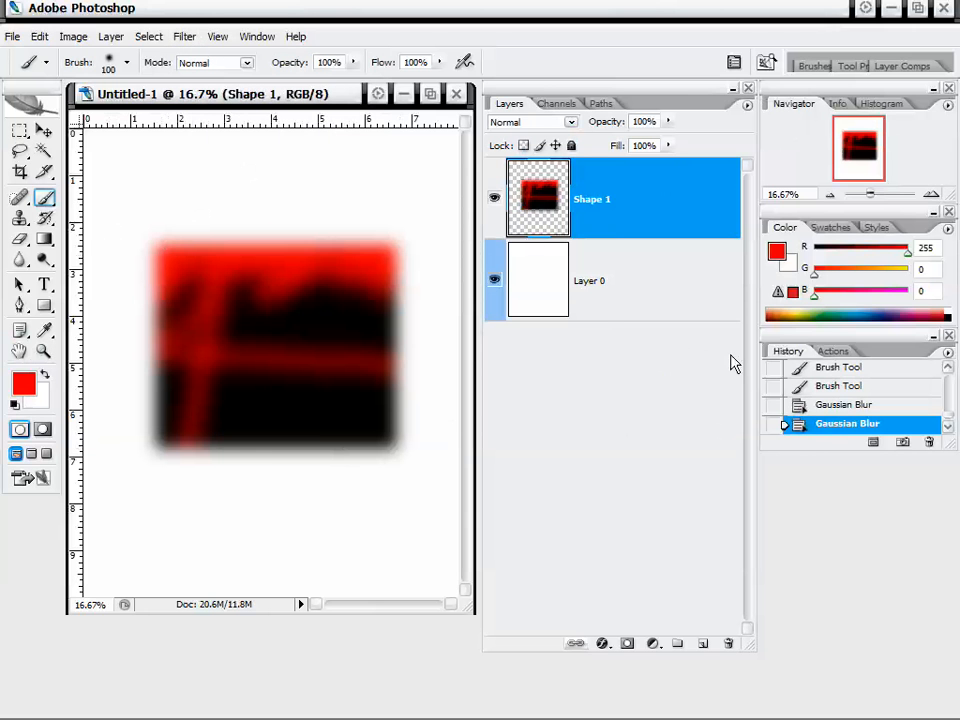
right_click(808, 428)
click(840, 453)
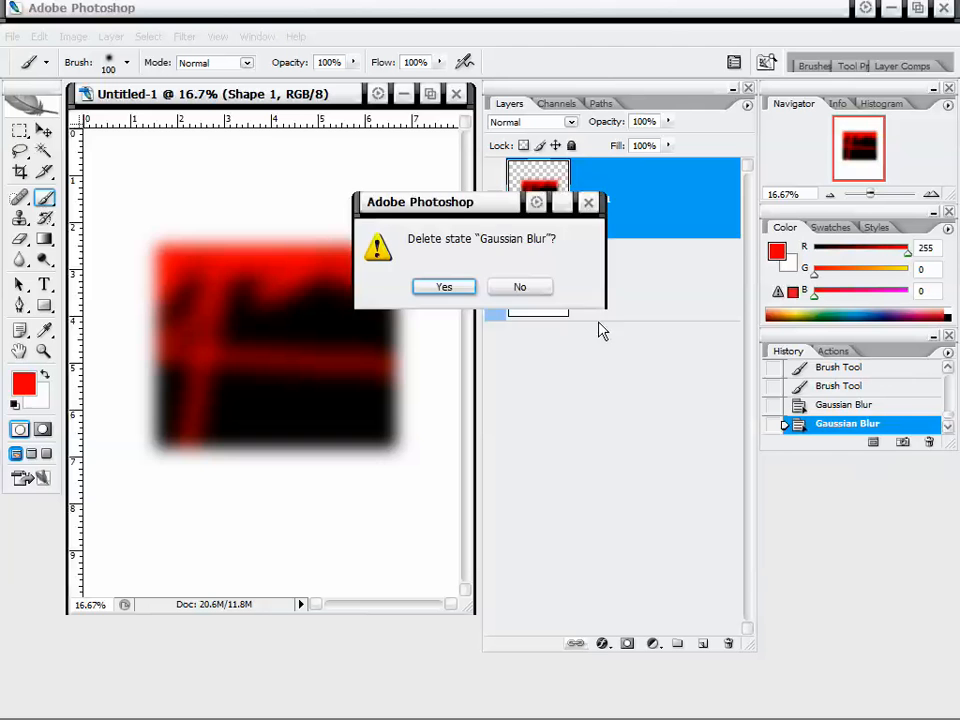
click(444, 289)
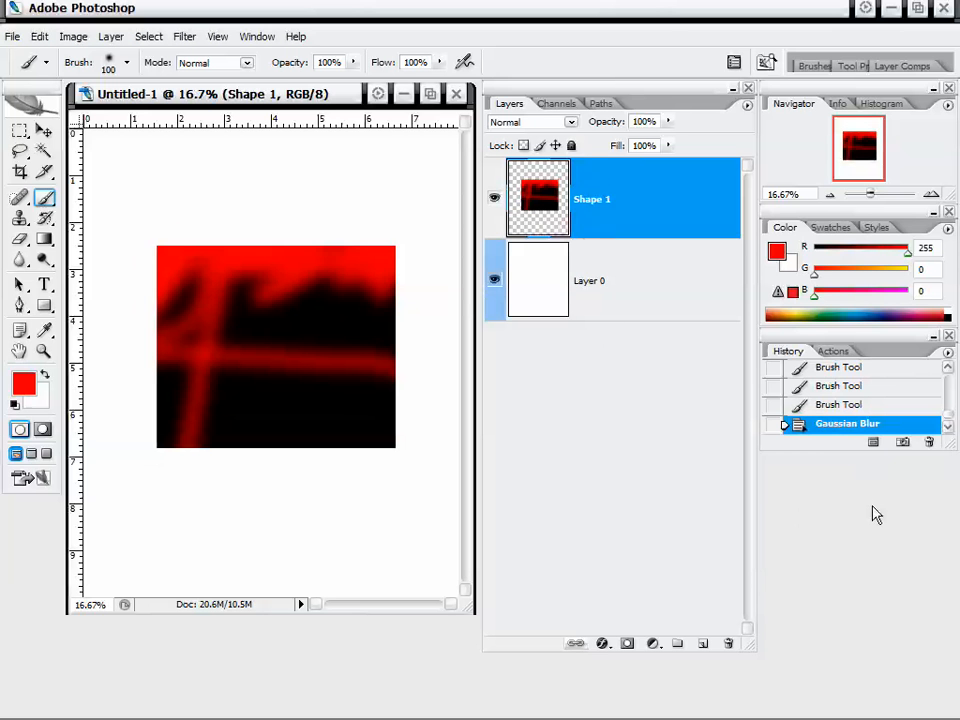
Delete the remaining Gaussian Blur state from the history.
right_click(836, 428)
click(842, 449)
click(440, 287)
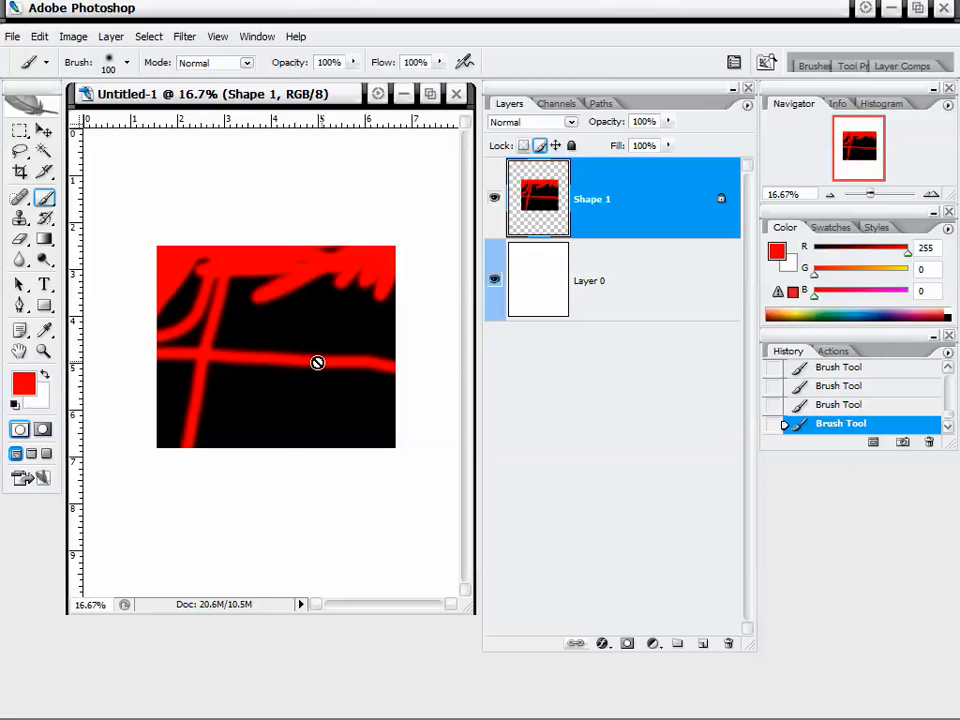
Lock all properties of Shape 1 and try to move it with the Move tool.
click(542, 147)
click(572, 147)
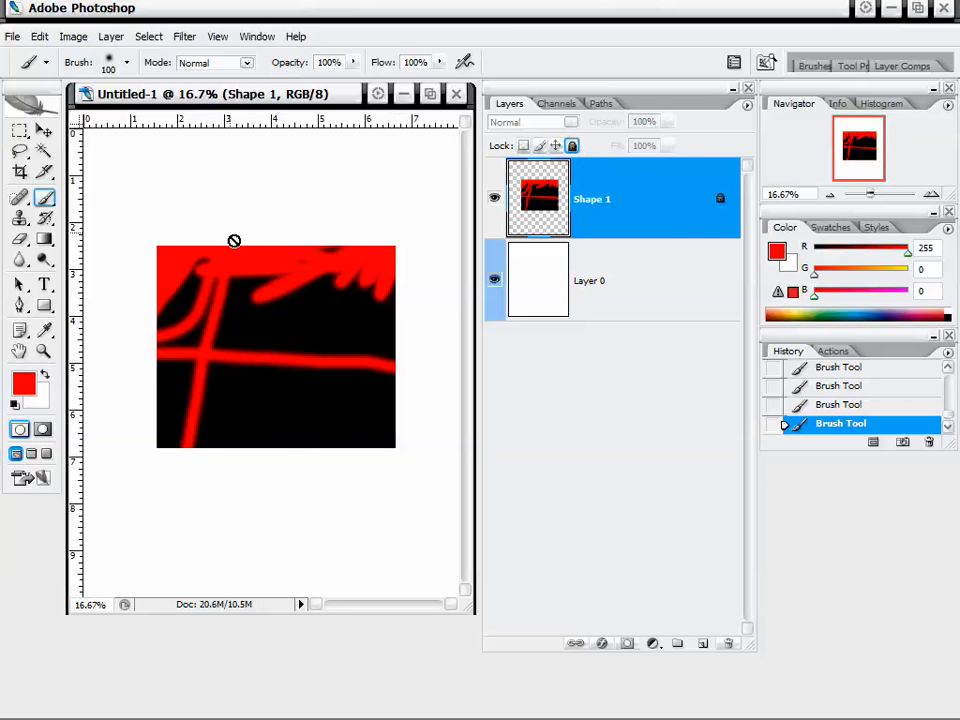
click(43, 130)
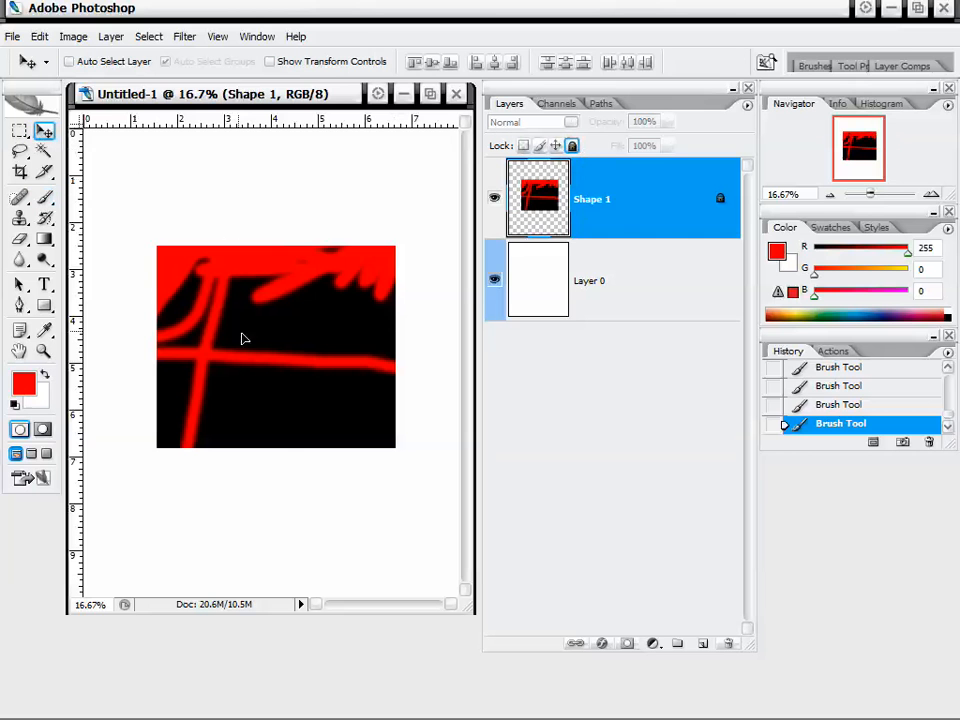
click(291, 333)
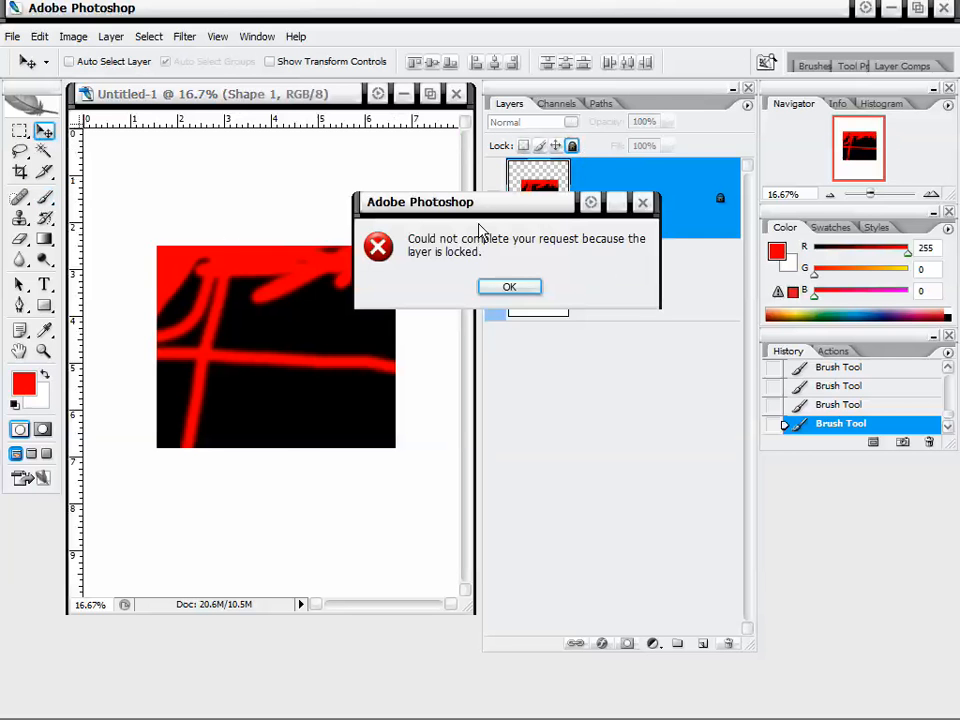
drag(478, 206, 434, 210)
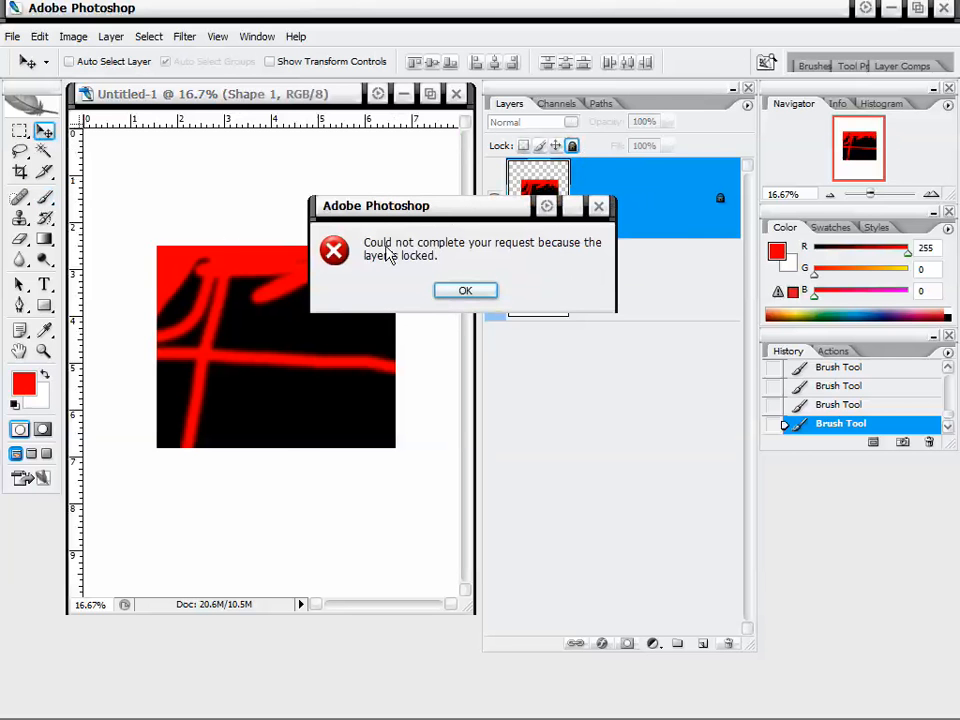
click(452, 290)
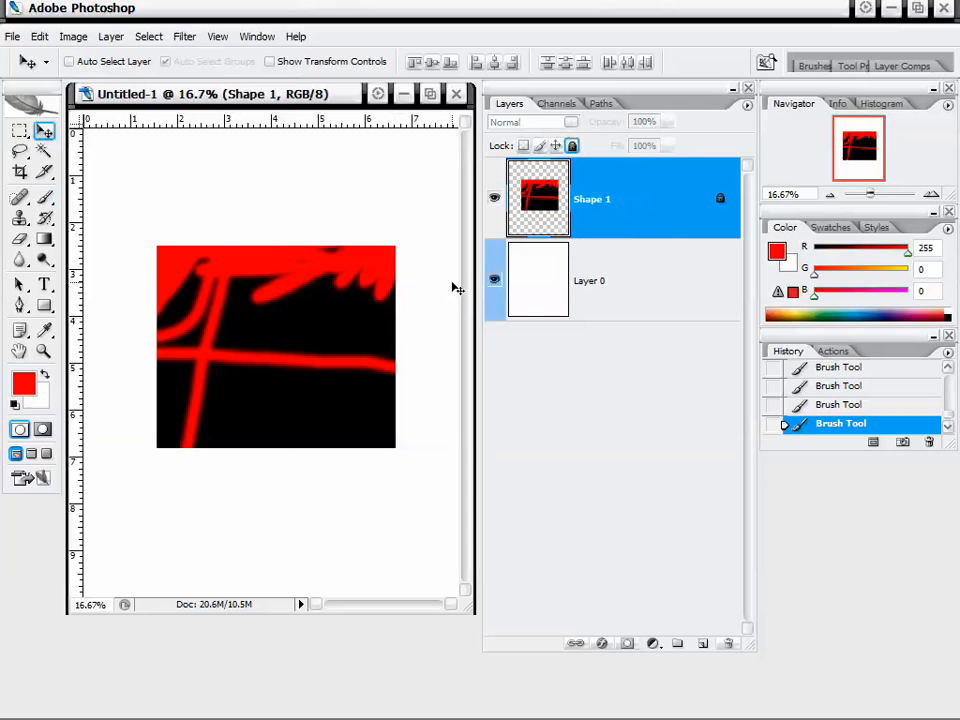
Unlock Shape 1, lock only its position, and try to move the layer again.
click(572, 146)
click(590, 250)
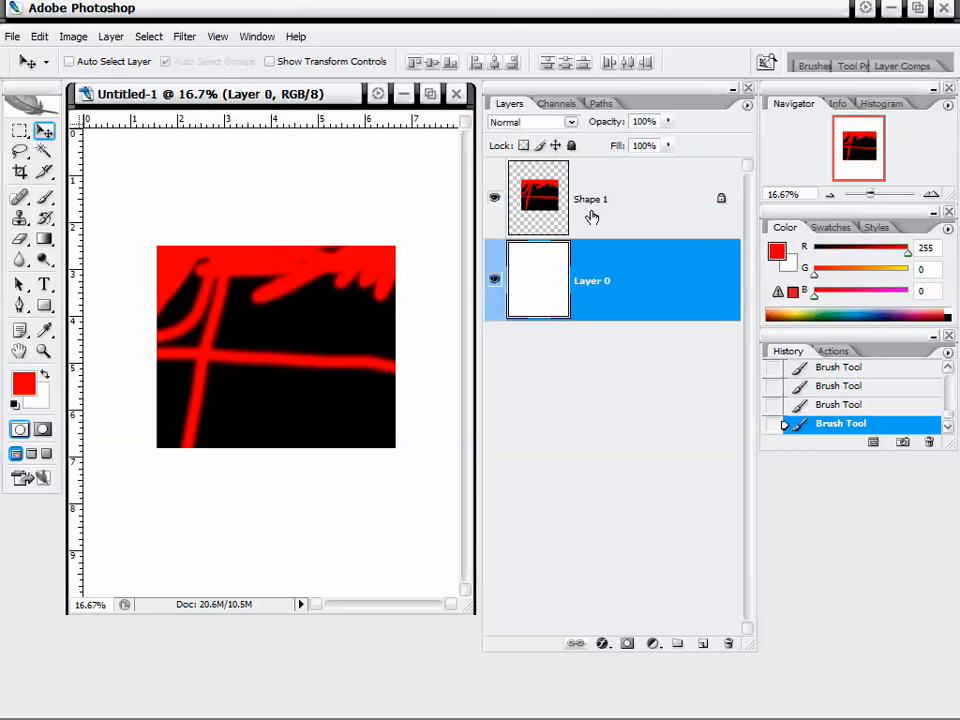
click(594, 212)
click(523, 146)
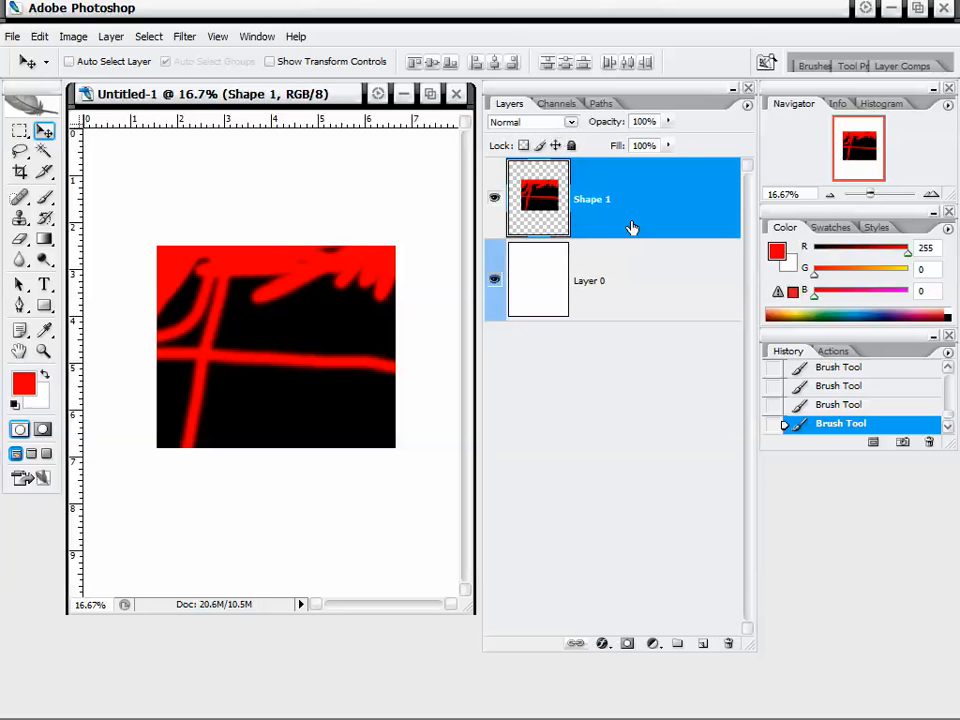
click(557, 146)
click(296, 331)
click(463, 288)
Paint a red brush stroke across Shape 1 and try once more to move the layer with the Move tool.
click(44, 197)
mouse_move(181, 193)
mouse_down()
mouse_move(204, 263)
mouse_move(194, 234)
mouse_move(383, 248)
mouse_move(423, 229)
mouse_move(387, 268)
mouse_move(128, 246)
mouse_move(186, 351)
mouse_move(163, 317)
mouse_up()
click(44, 130)
click(208, 295)
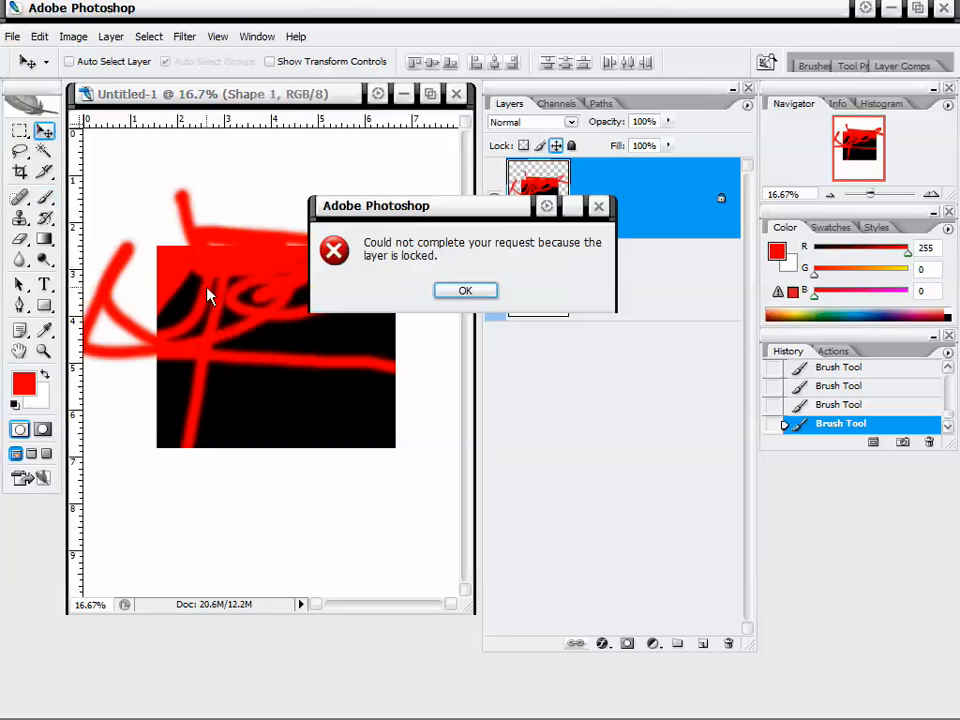
click(462, 290)
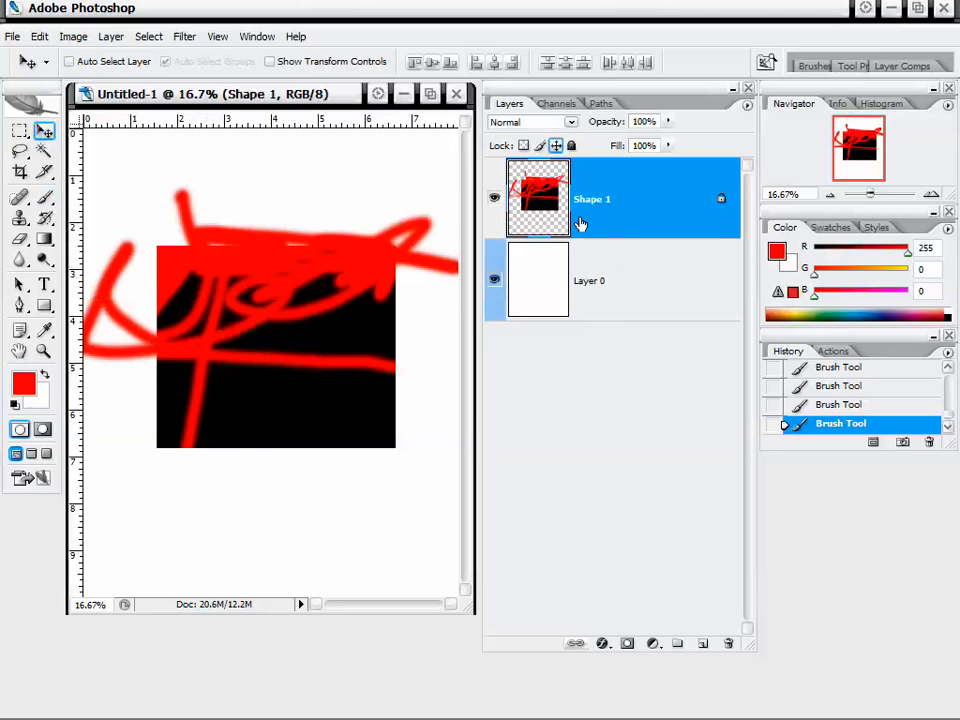
Unlock Shape 1's position and delete the Shape 1 layer.
click(556, 145)
right_click(640, 187)
click(705, 249)
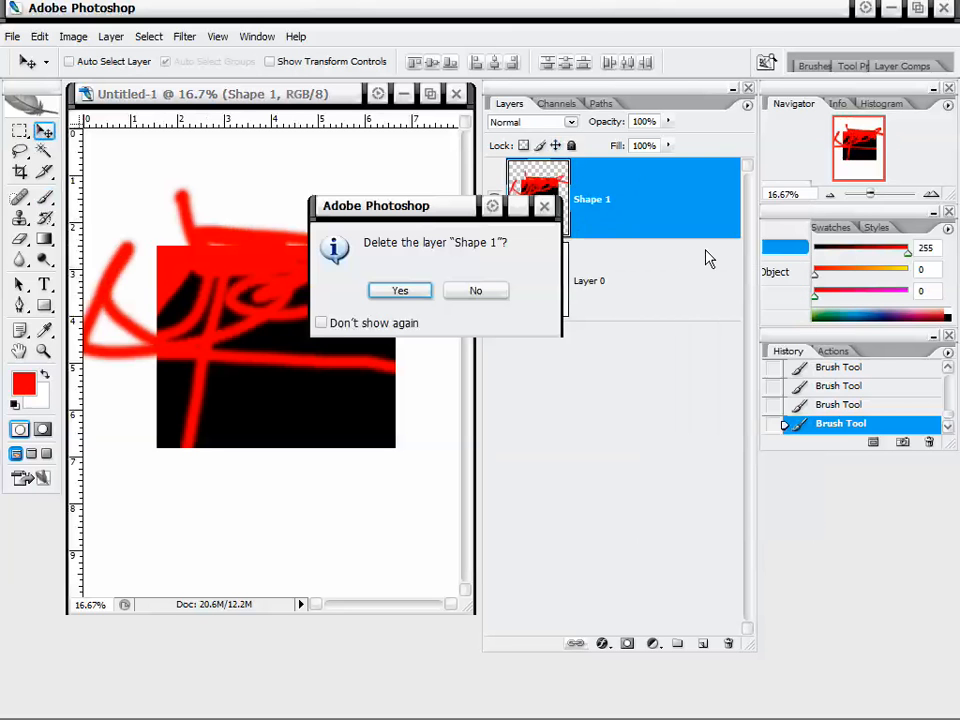
click(399, 291)
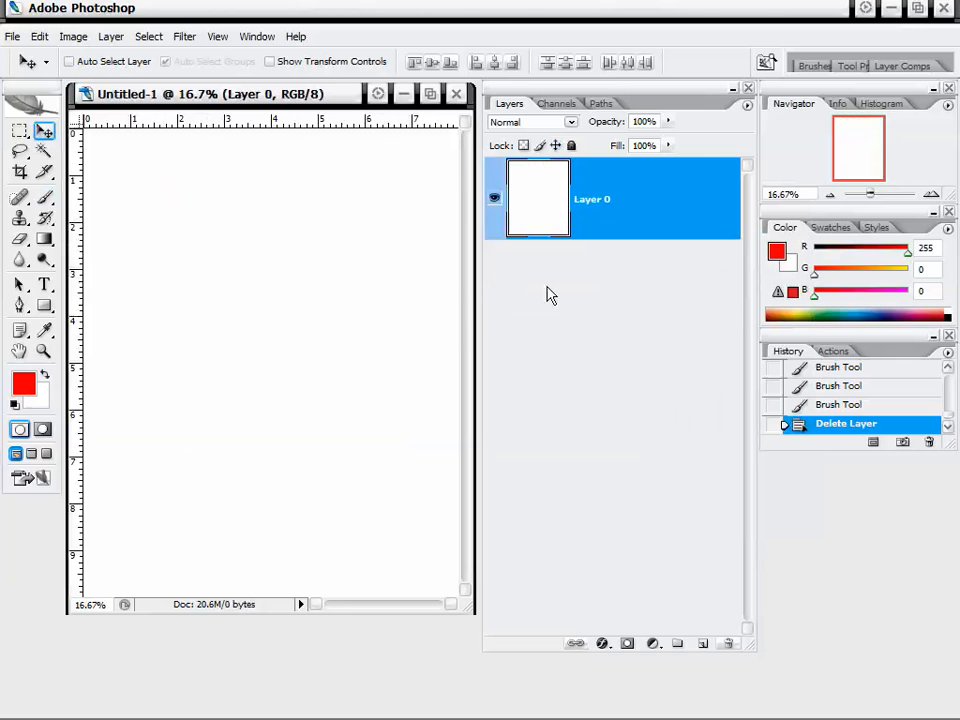
click(746, 107)
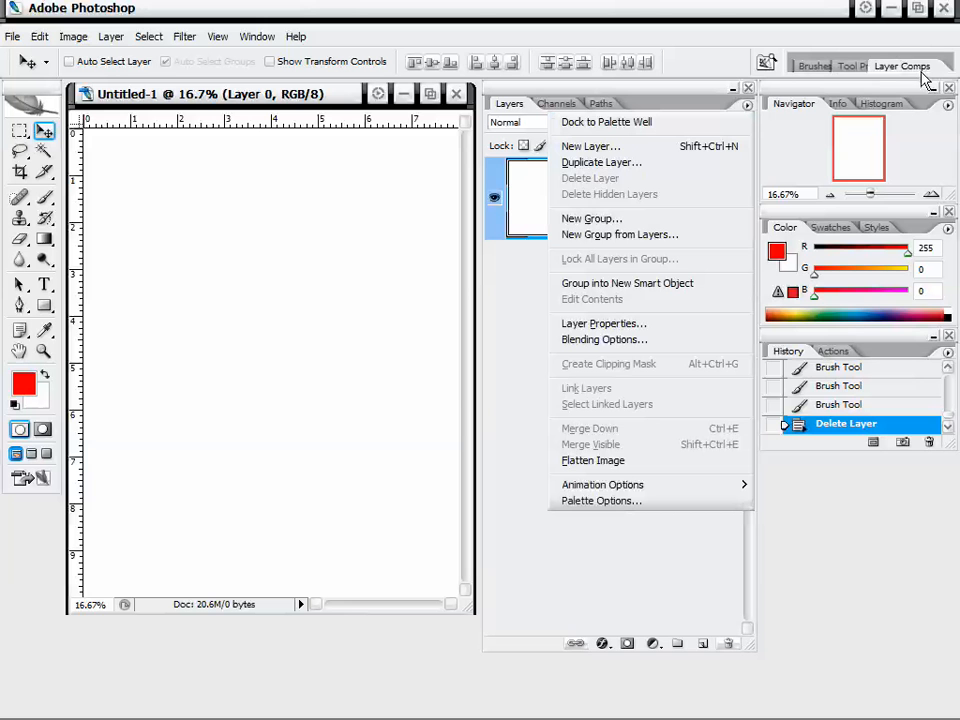
click(625, 147)
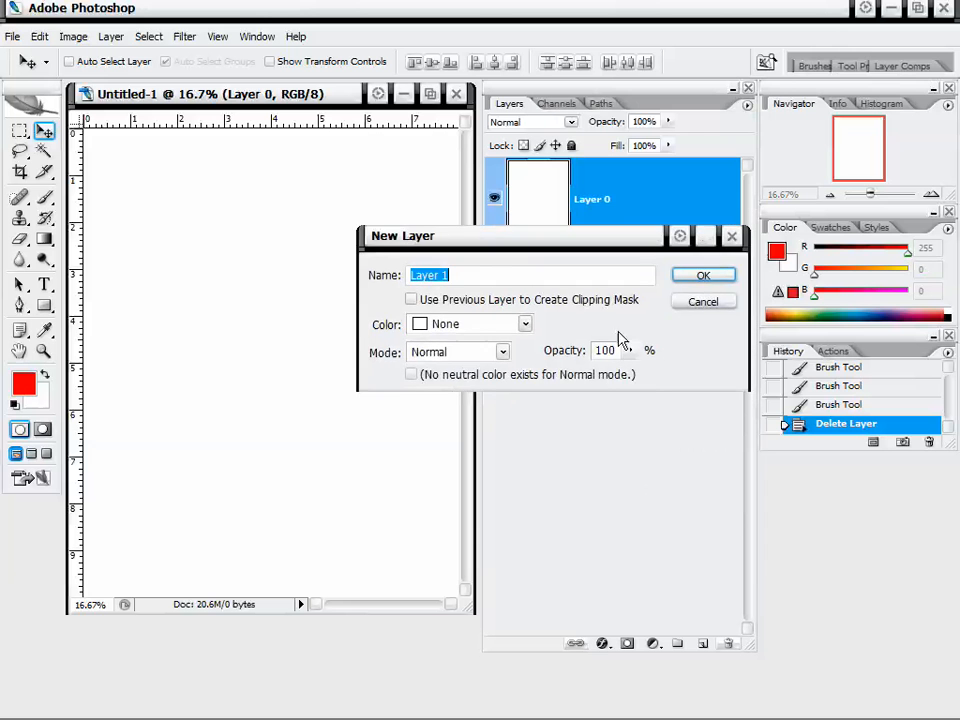
click(700, 312)
click(746, 104)
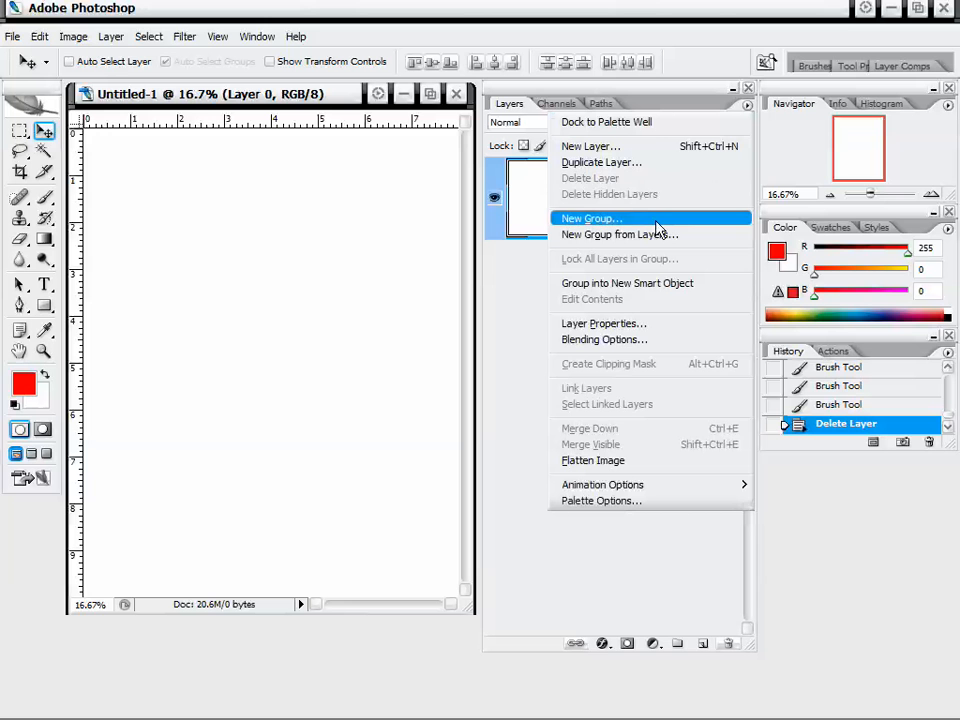
click(520, 314)
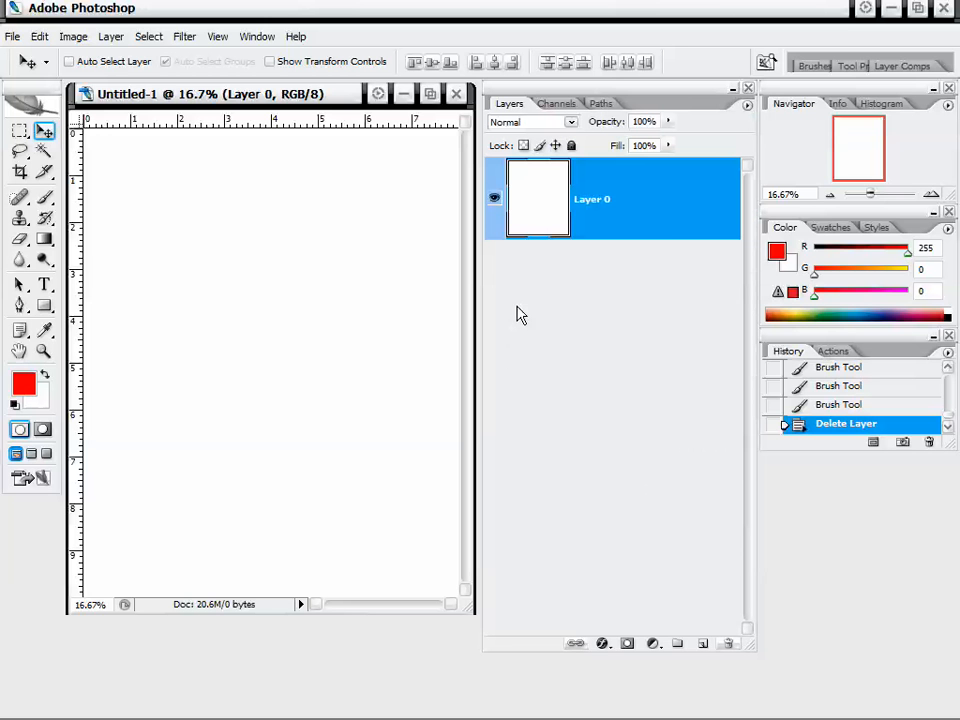
Make four duplicates of Layer 0 in the layer stack.
drag(660, 226, 702, 643)
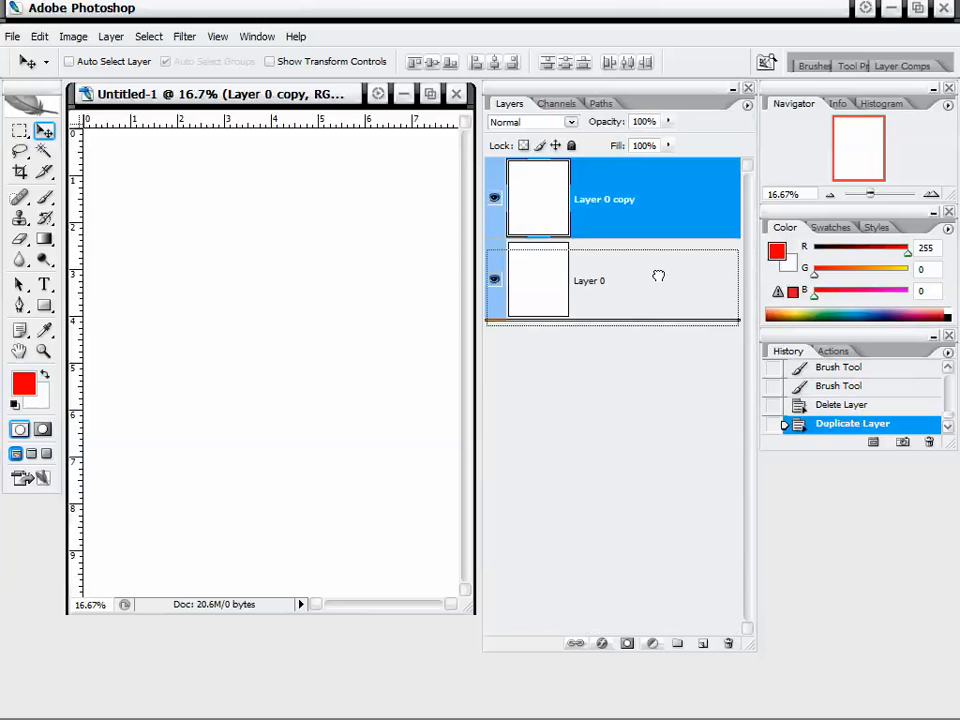
drag(658, 274, 704, 643)
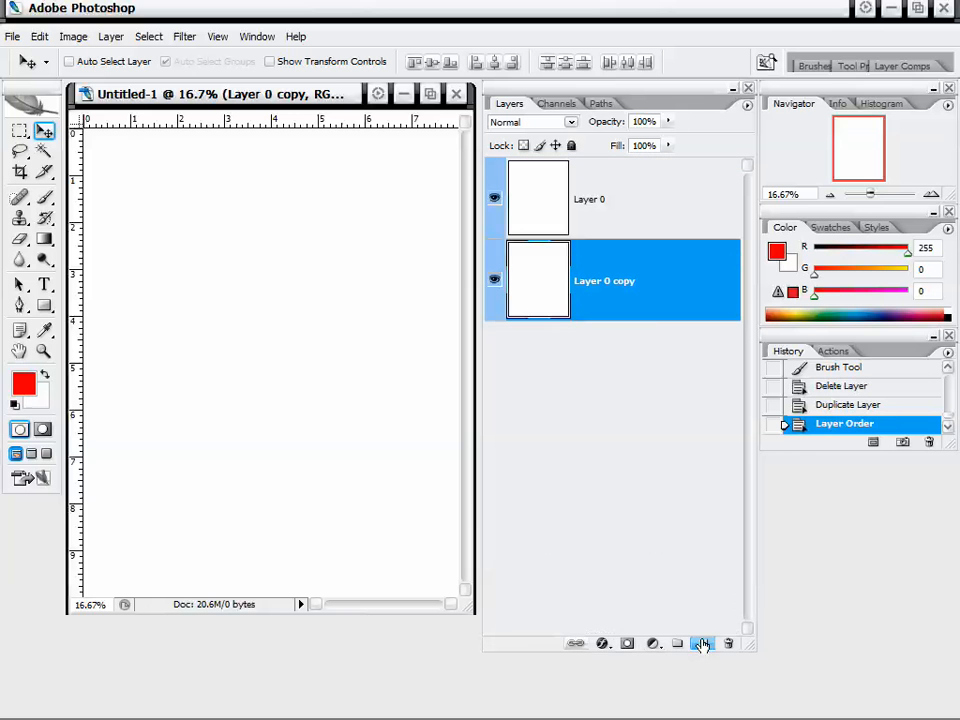
drag(650, 285, 703, 645)
drag(641, 272, 704, 642)
drag(640, 285, 705, 640)
Create a new layer group named Group 1 with Red colour and Pass Through mode above Layer 0.
click(648, 201)
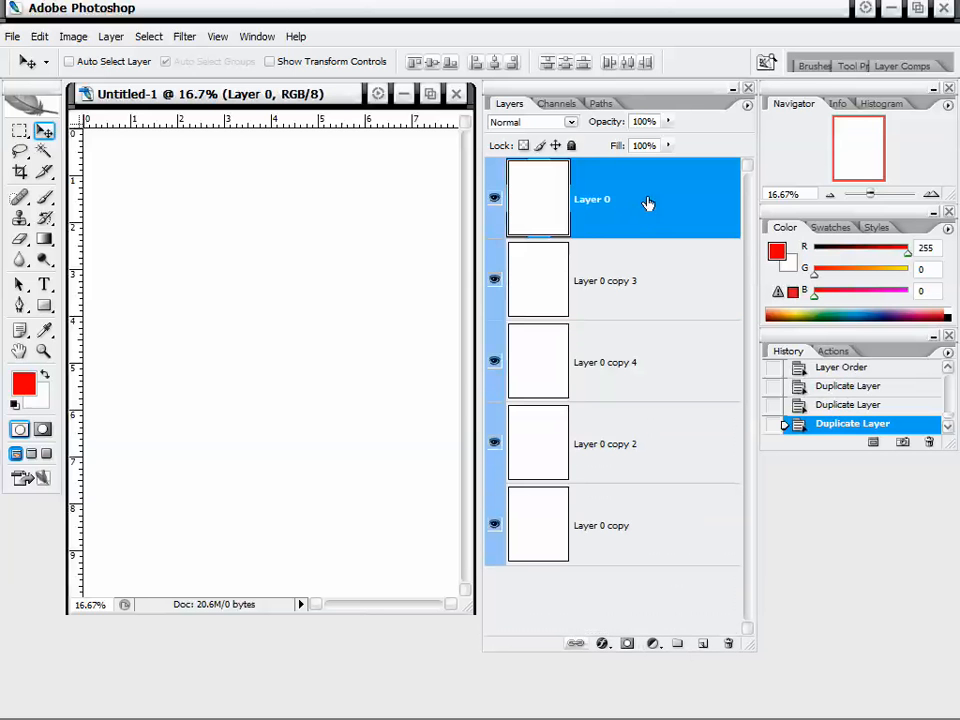
click(746, 105)
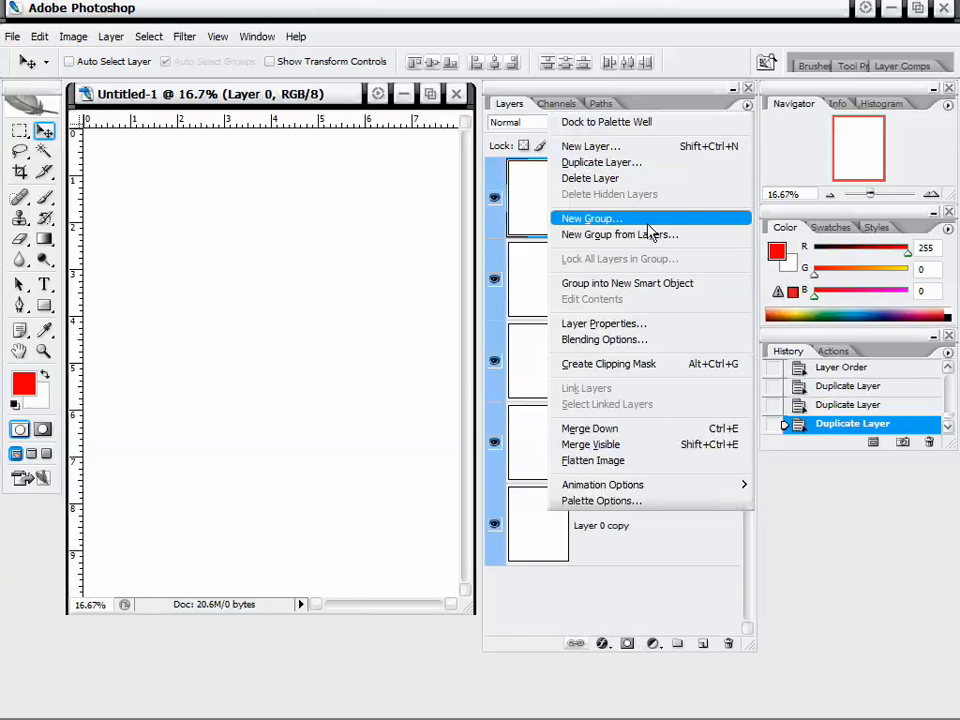
click(585, 218)
mouse_move(585, 270)
mouse_down()
mouse_move(570, 272)
mouse_move(590, 265)
mouse_up()
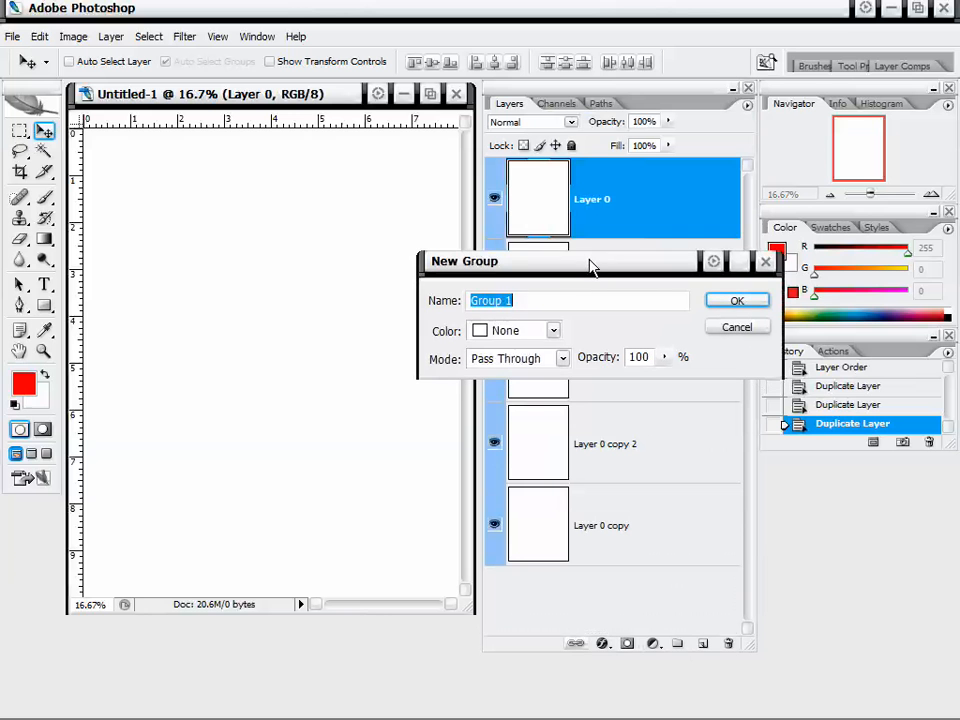
click(532, 330)
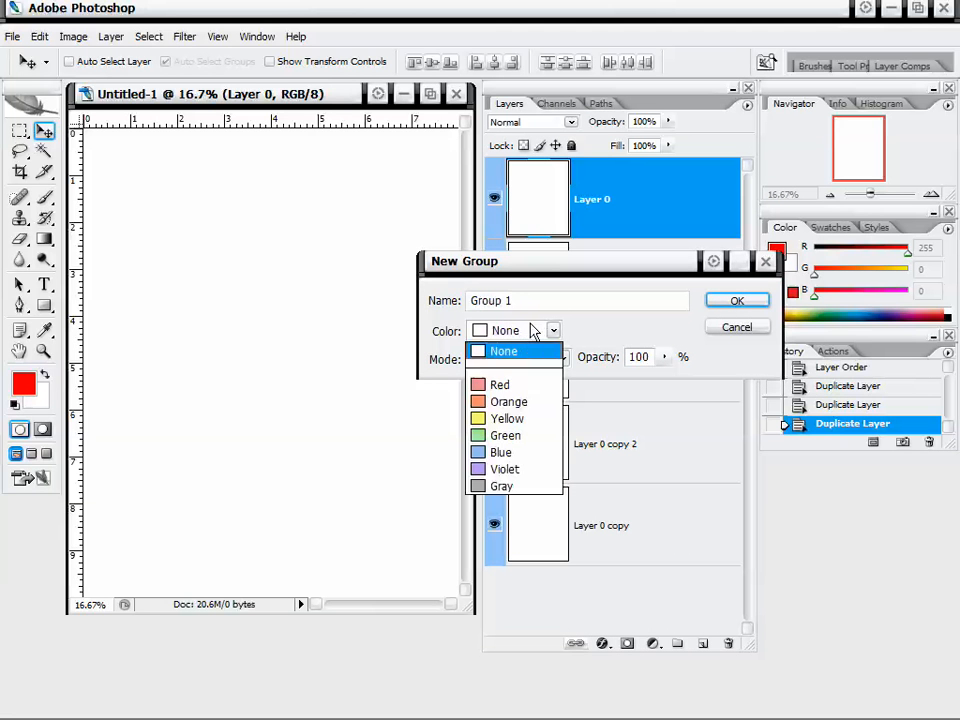
click(505, 384)
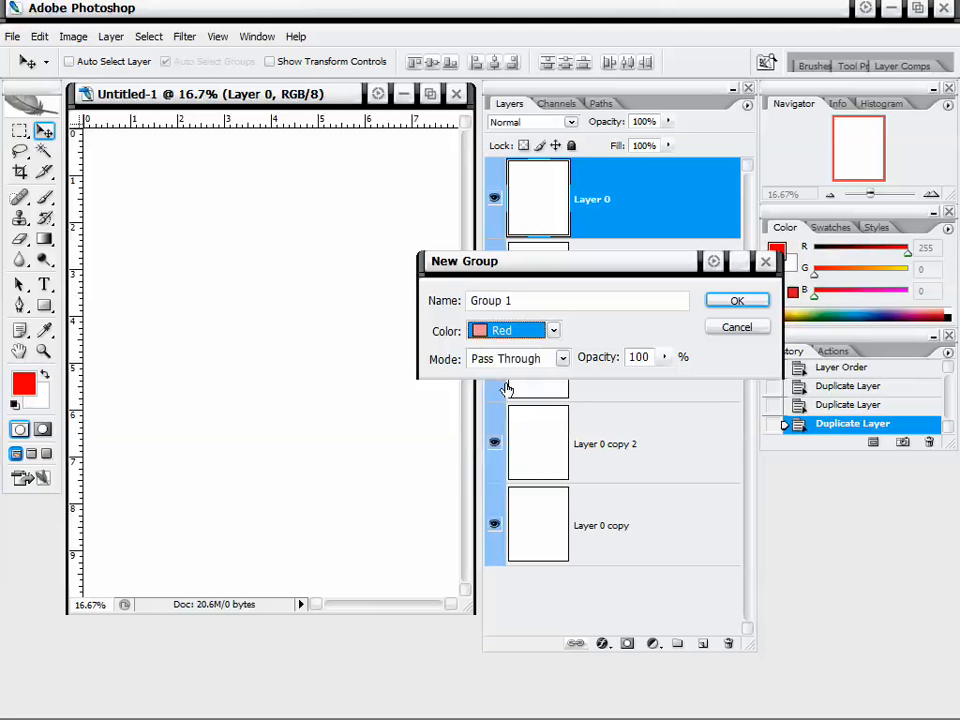
click(557, 362)
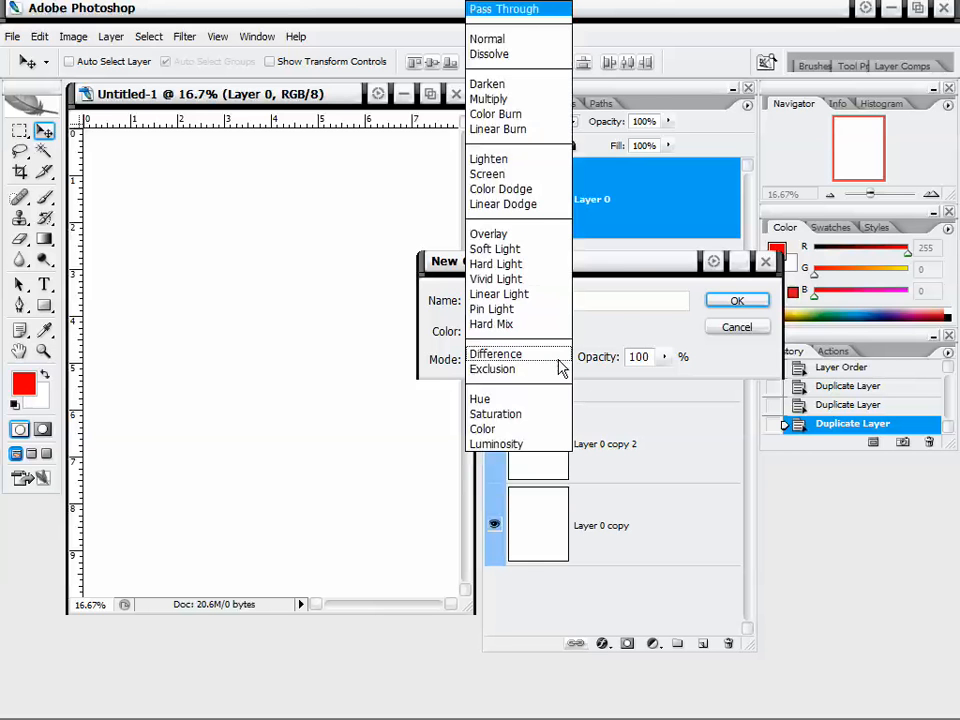
click(657, 322)
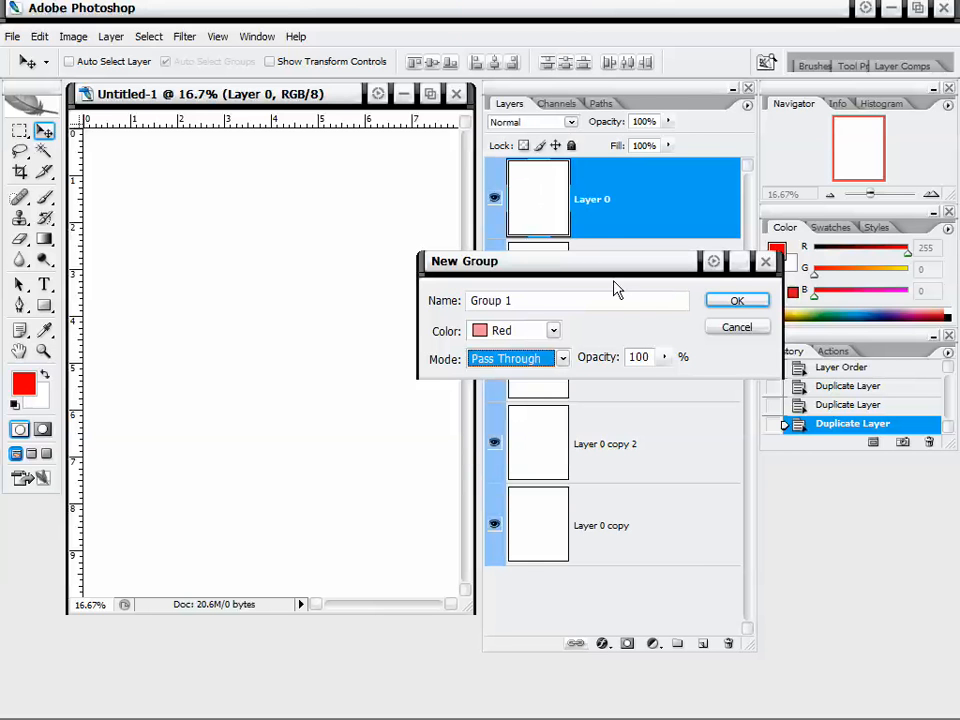
drag(617, 271, 609, 277)
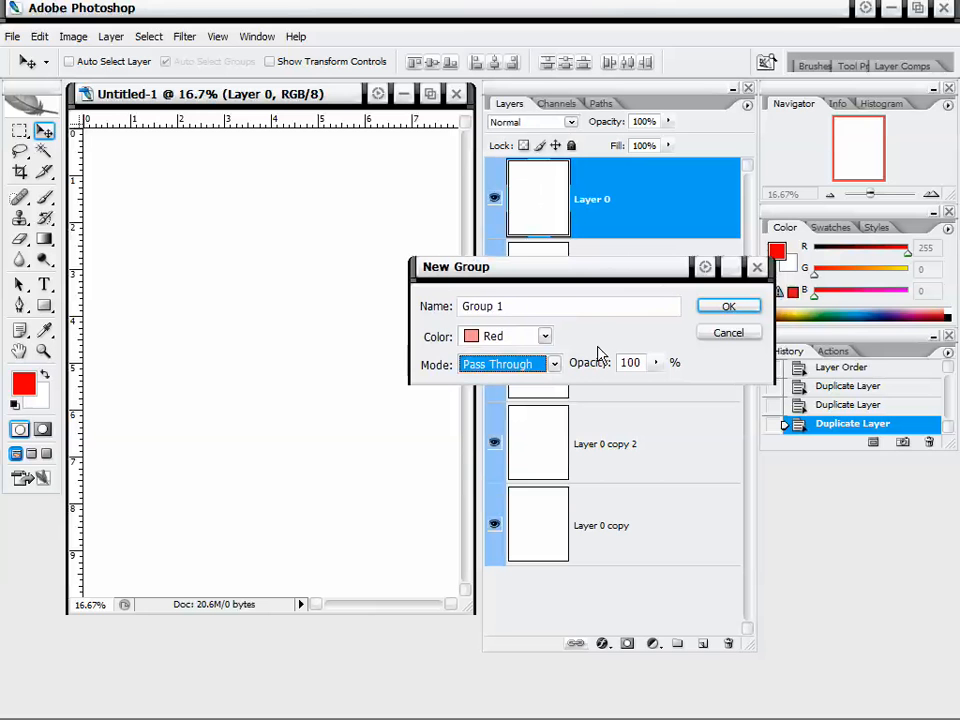
click(722, 310)
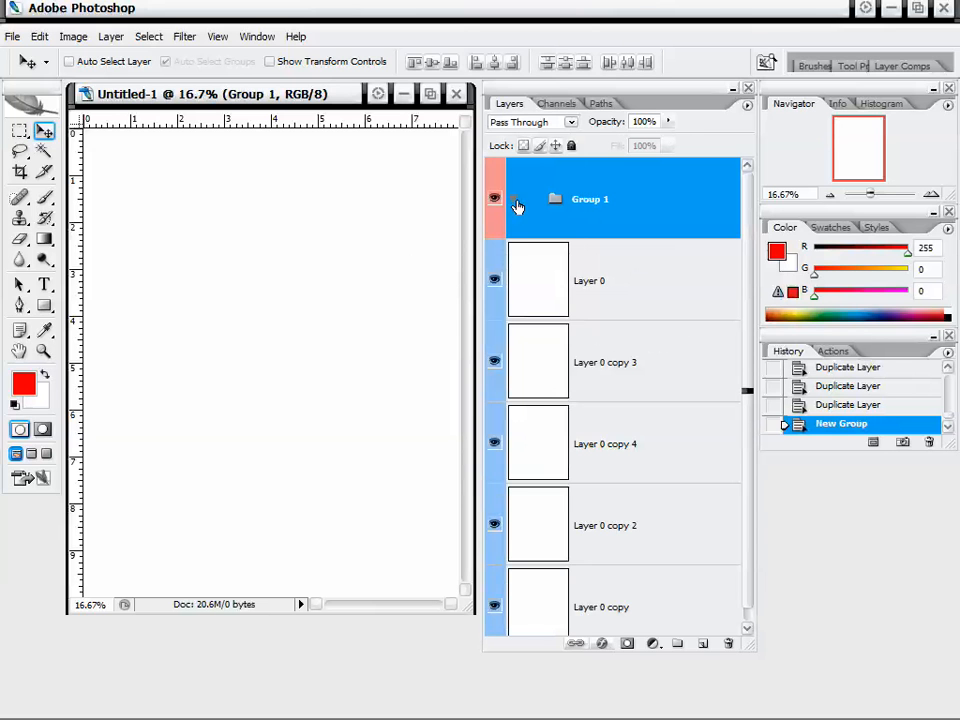
Select Layer 0 and its four copies and move them all into Group 1.
click(618, 288)
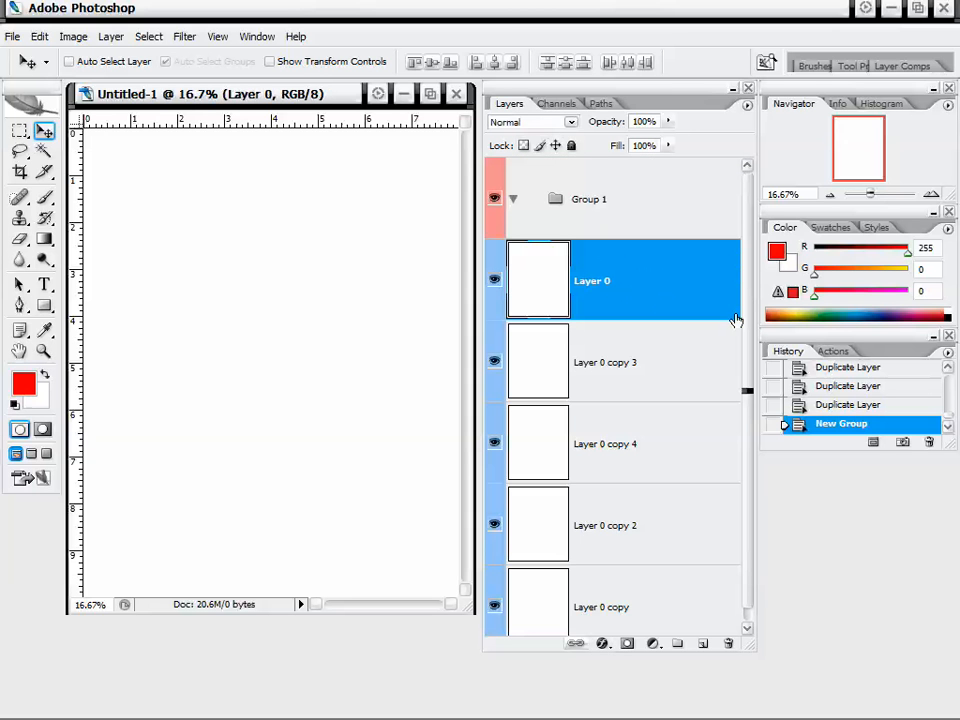
drag(743, 320, 738, 350)
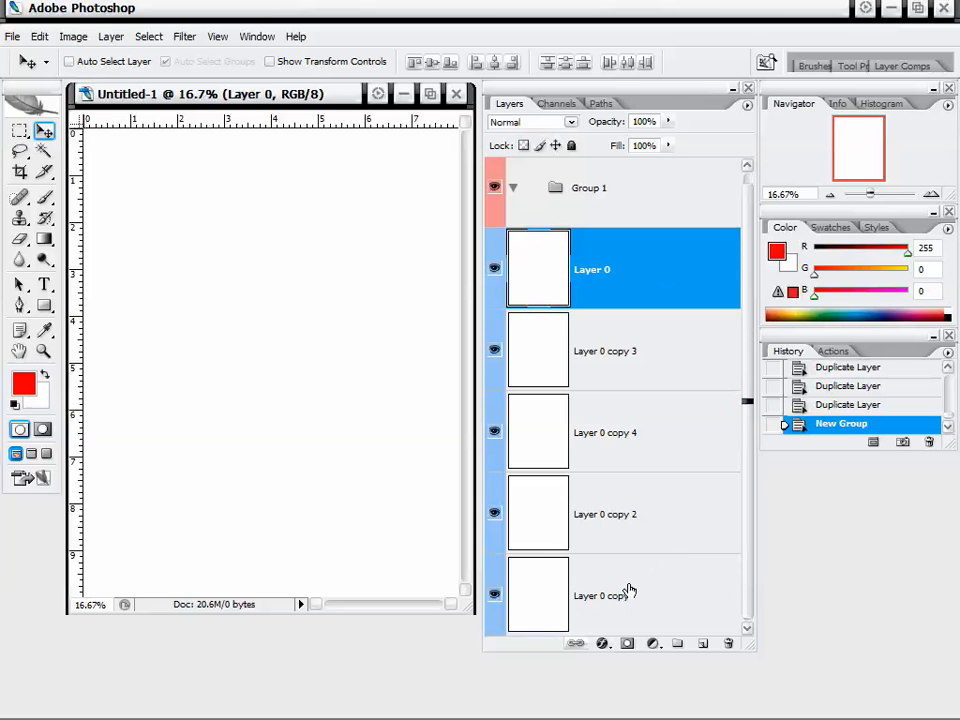
shift+click(630, 591)
drag(750, 334, 752, 325)
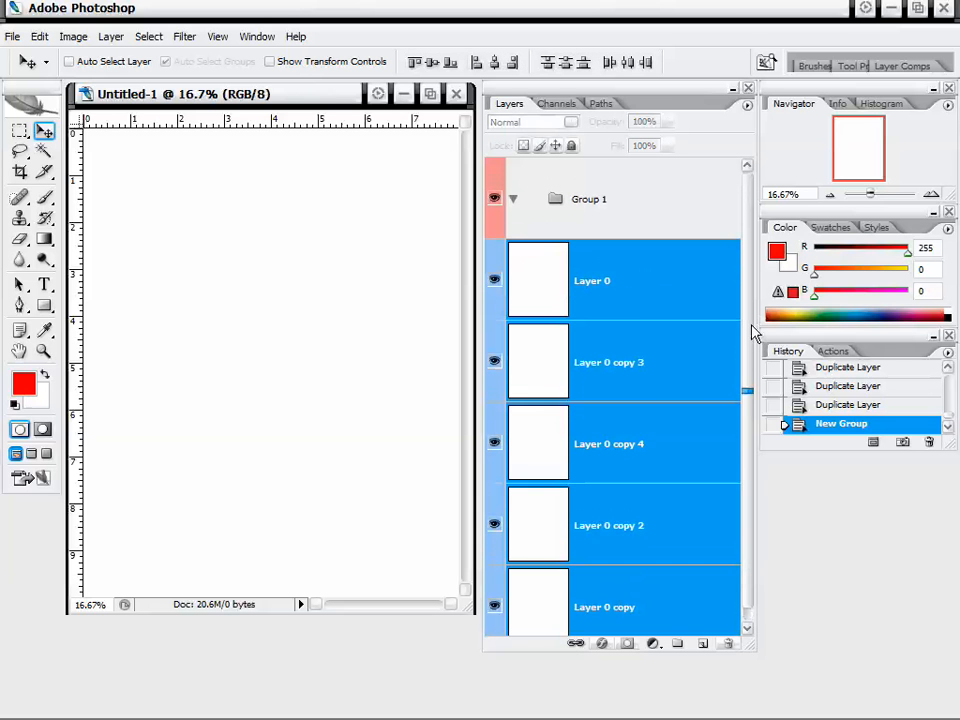
drag(705, 291, 585, 207)
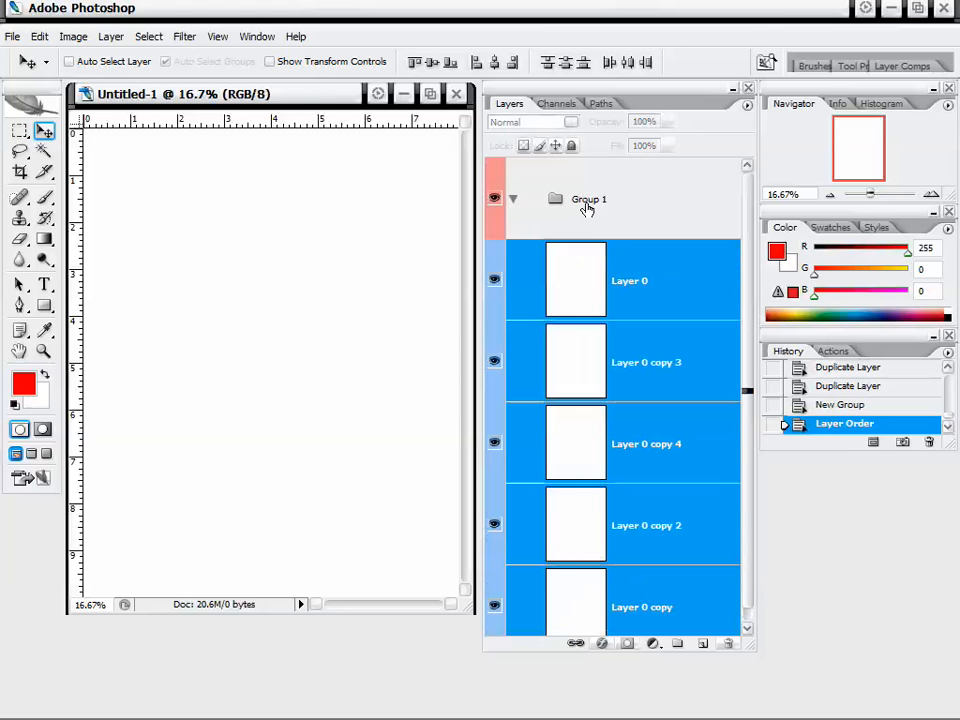
Collapse and expand Group 1 to hide and show the layers it contains.
click(512, 200)
click(513, 202)
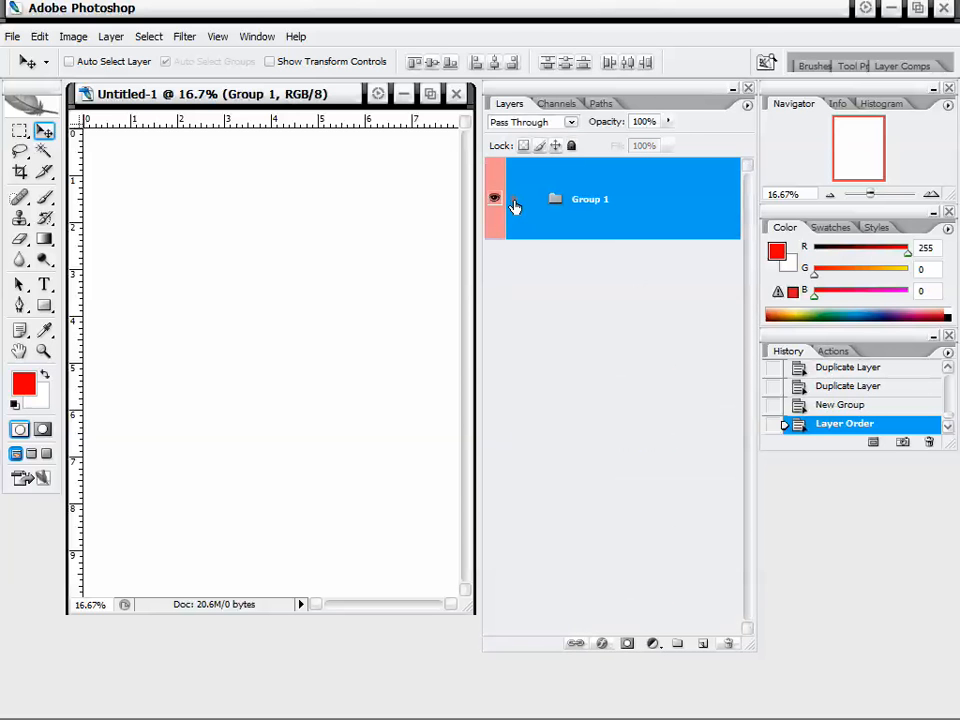
click(591, 300)
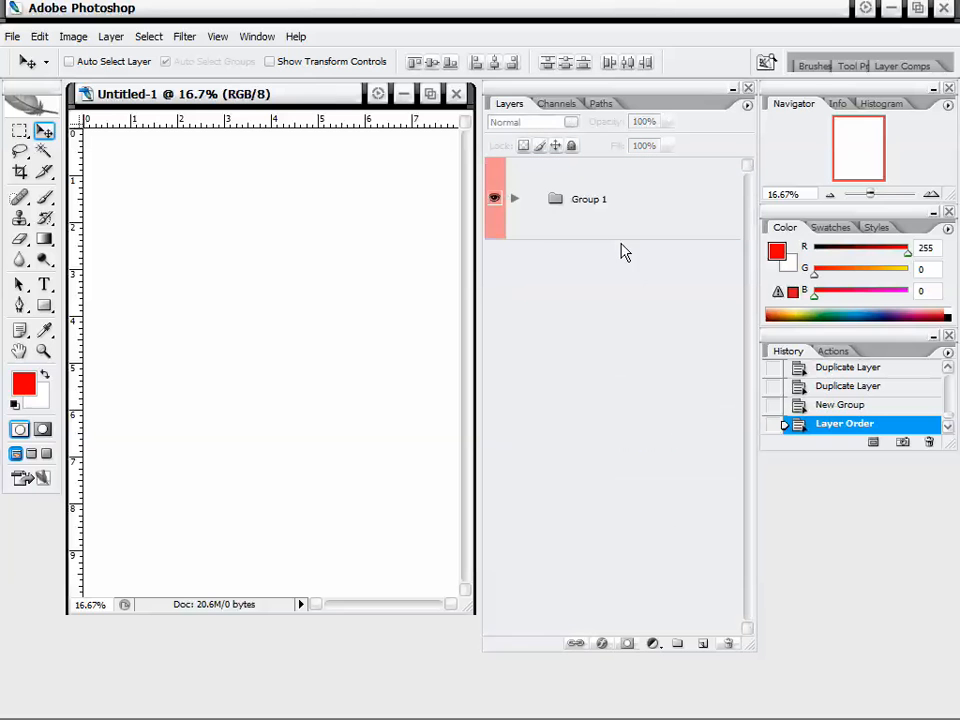
click(512, 199)
click(512, 199)
click(512, 199)
click(517, 210)
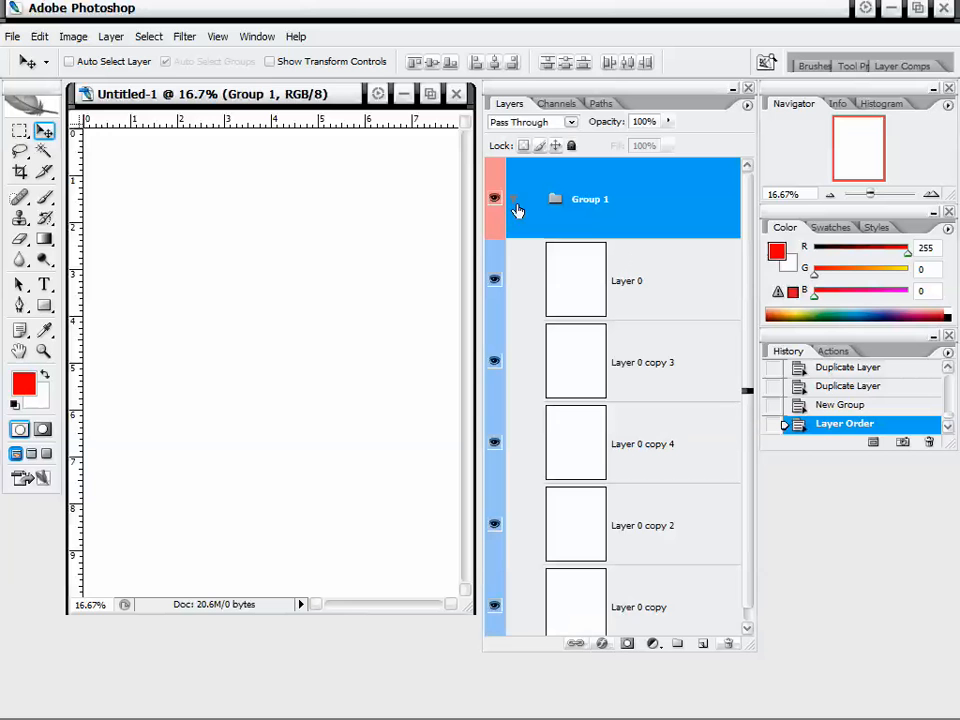
click(512, 200)
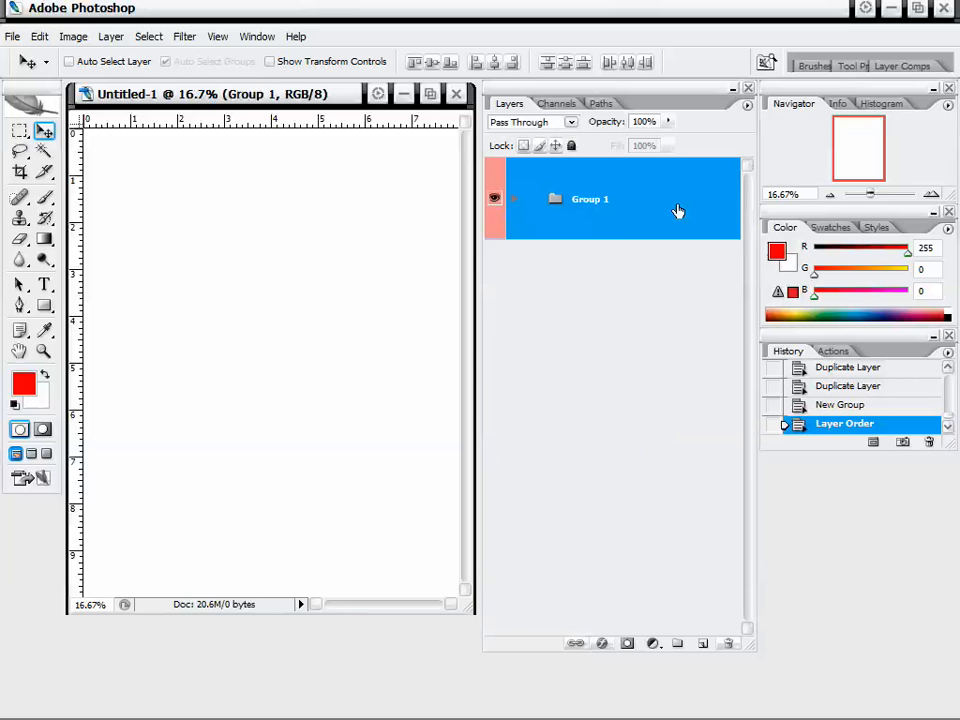
click(608, 270)
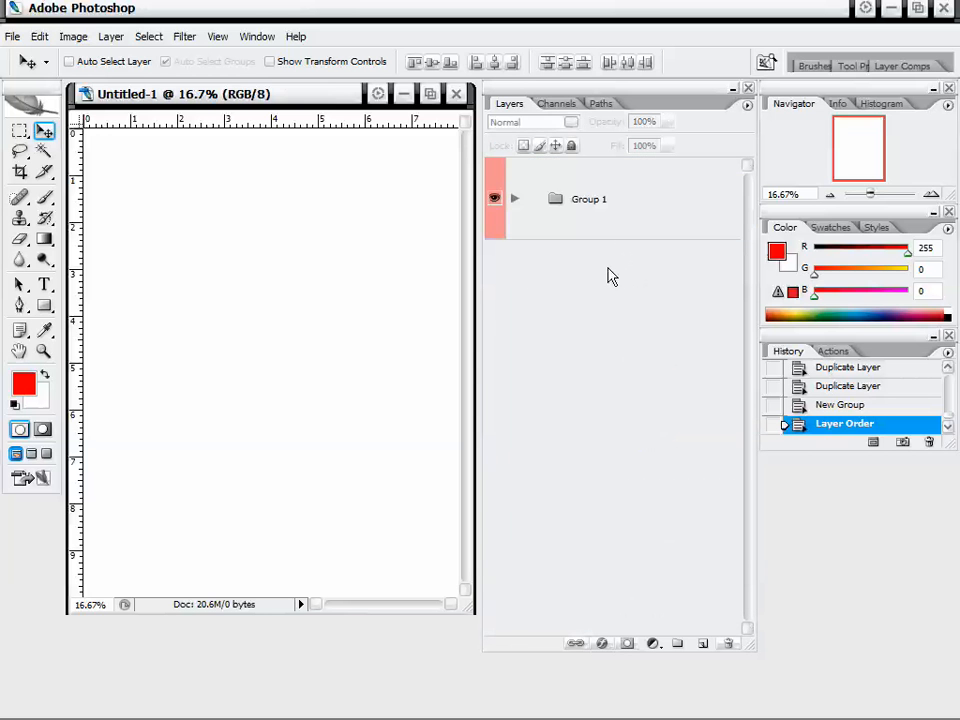
Create a second new layer group, Group 2, at the top of the layer stack.
click(746, 105)
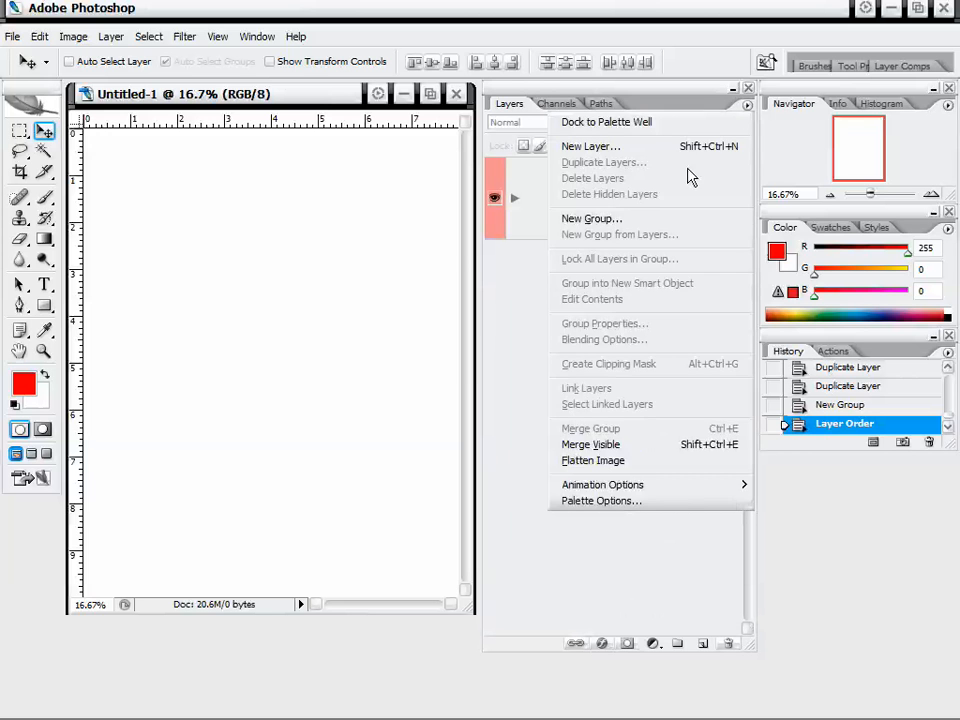
click(660, 220)
click(729, 304)
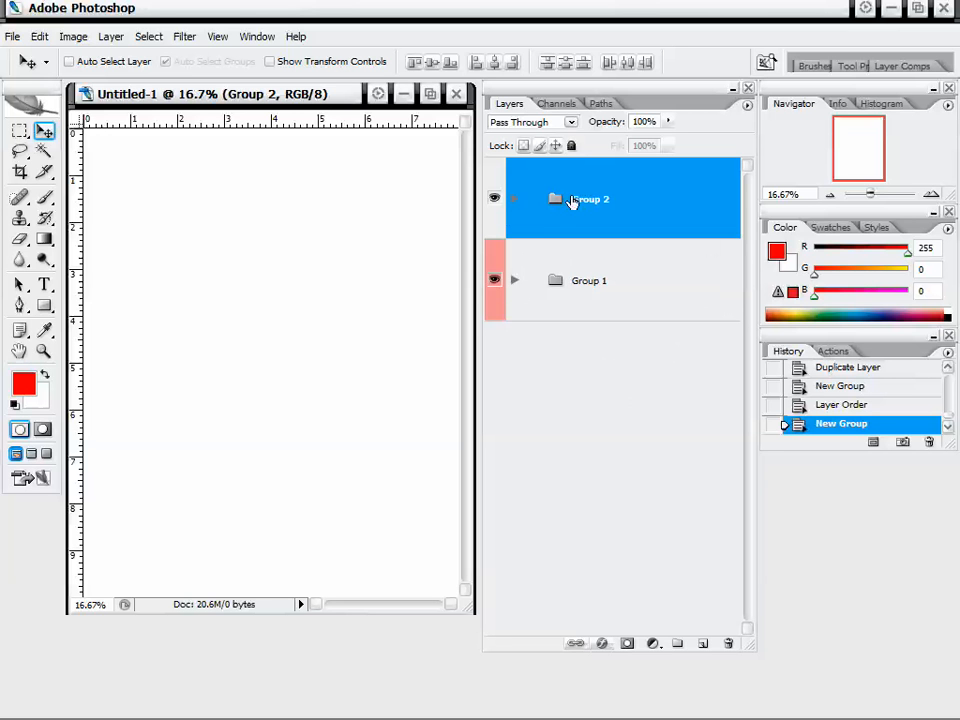
click(596, 294)
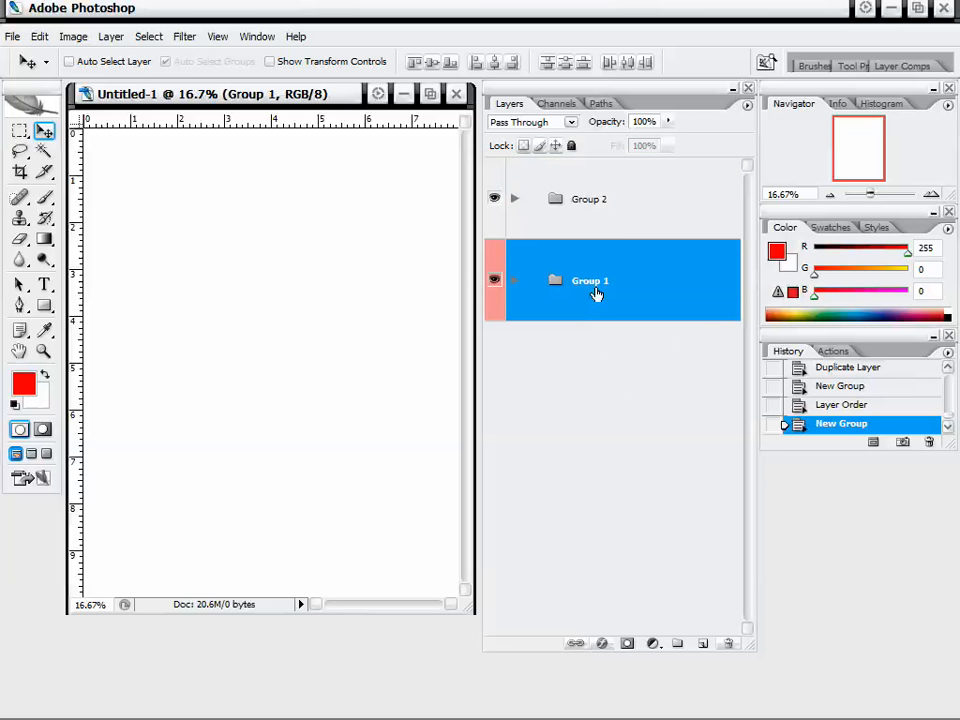
click(615, 232)
click(746, 109)
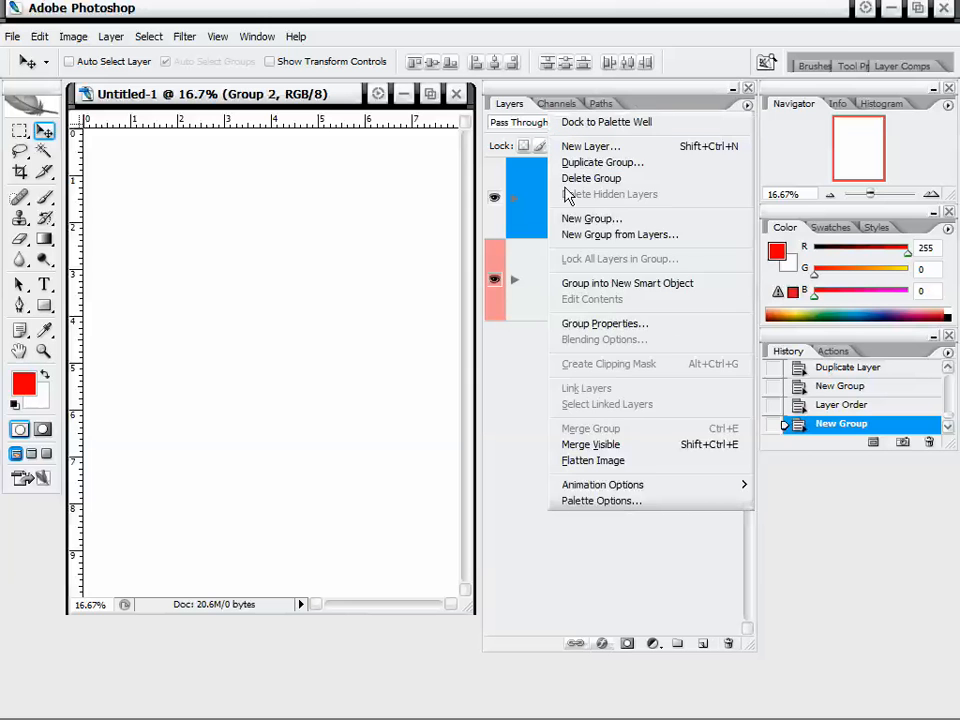
click(539, 187)
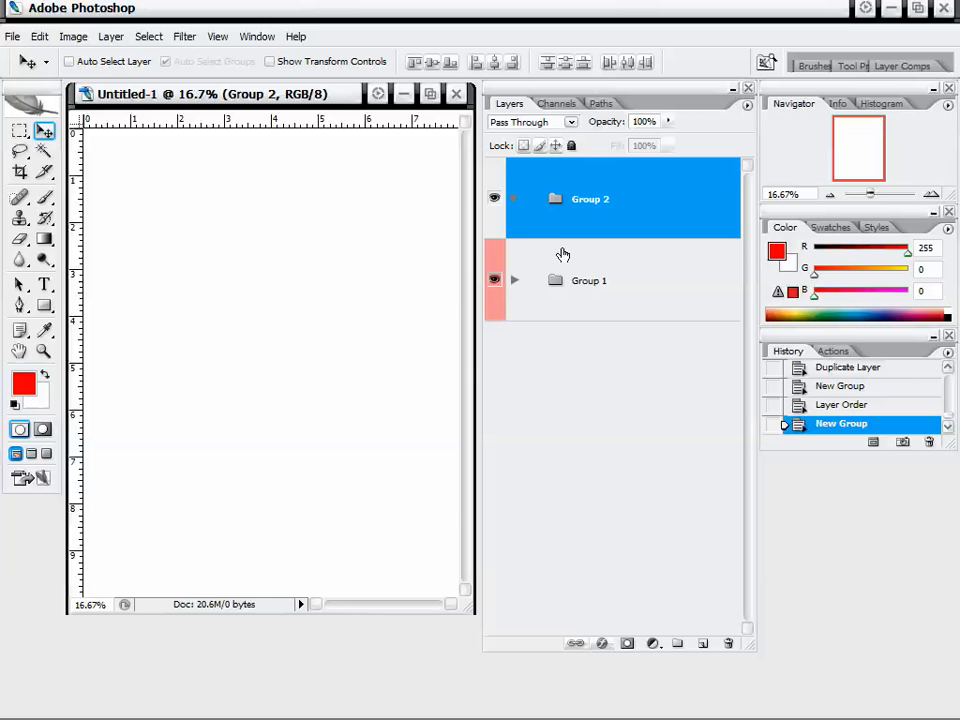
Expand Group 1 and create a nested group, Group 3, inside it above Layer 0 copy 3.
click(514, 280)
click(661, 472)
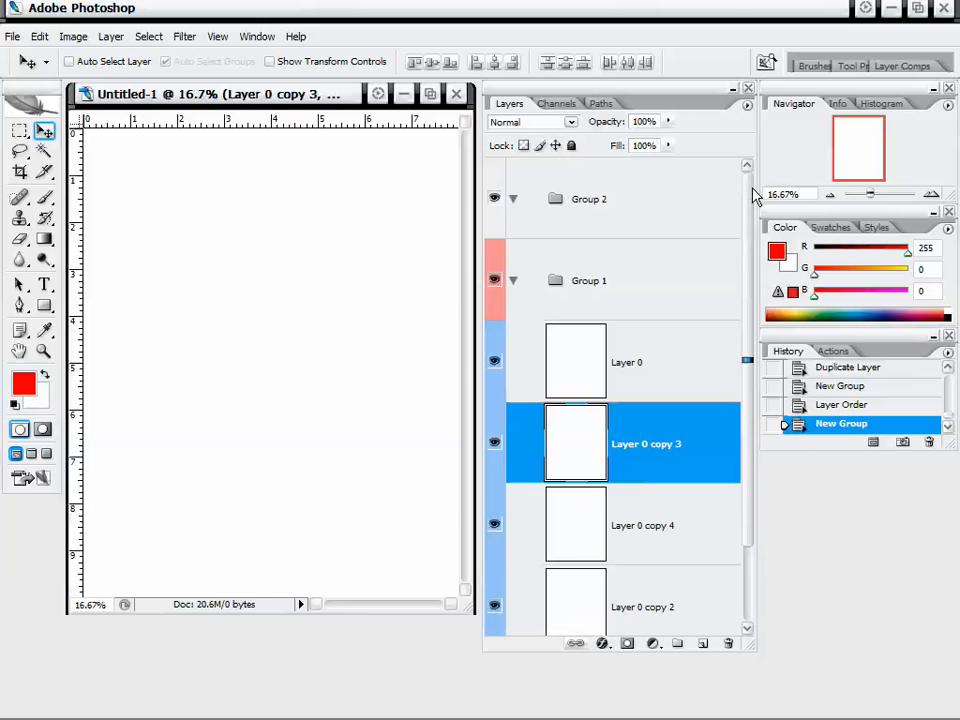
click(746, 106)
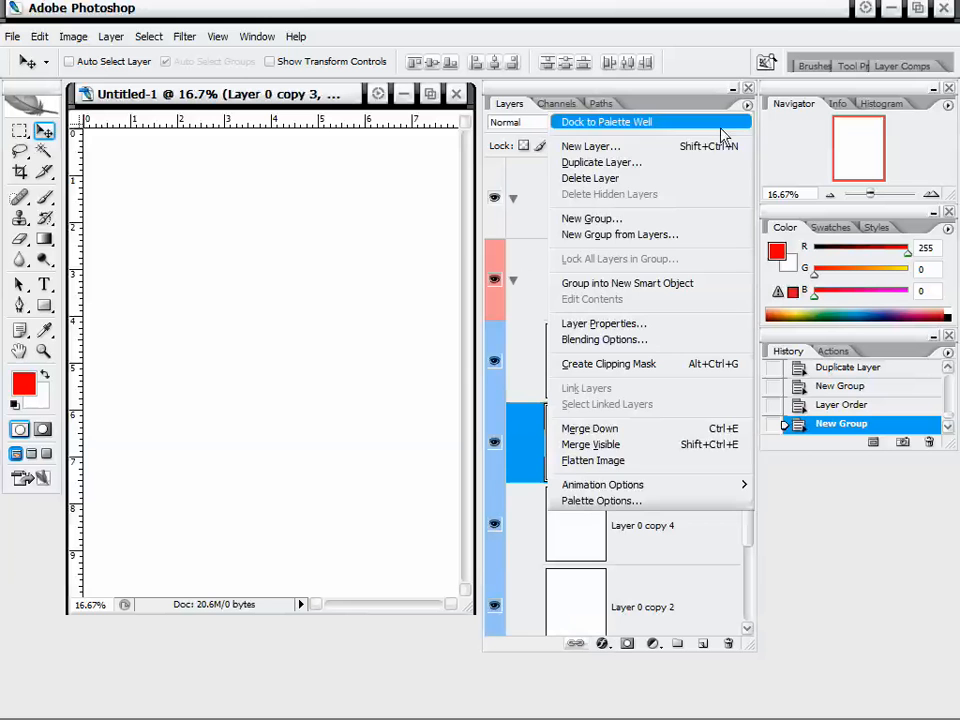
click(666, 216)
click(722, 306)
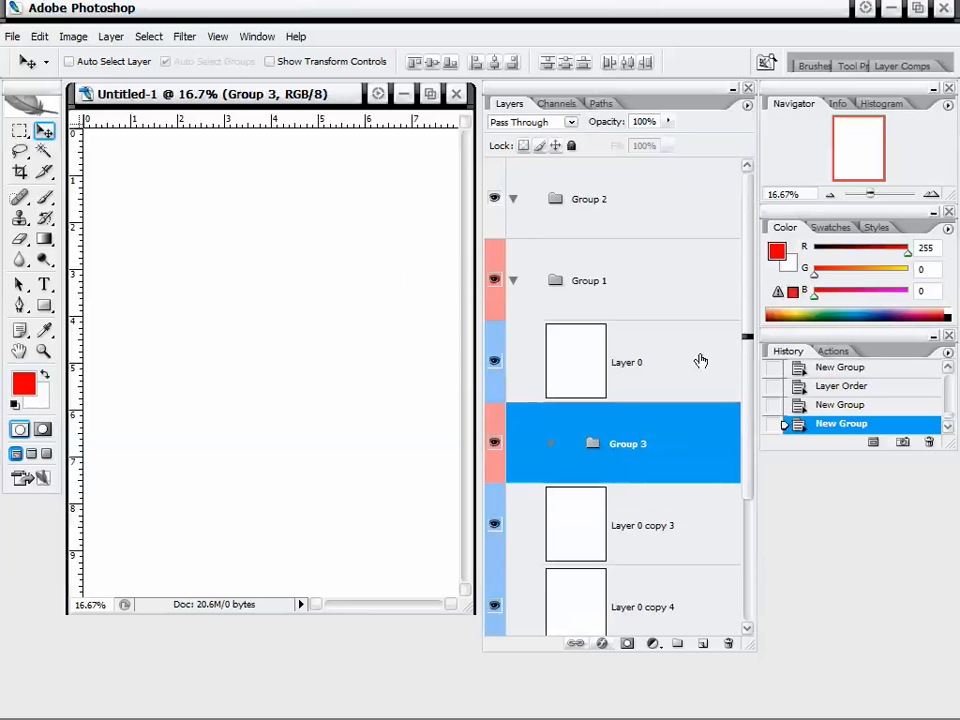
Move Layer 0 copy 3 and Layer 0 copy 4 into Group 3 and collapse Group 3.
mouse_move(745, 350)
mouse_down()
mouse_move(741, 369)
mouse_move(744, 354)
mouse_up()
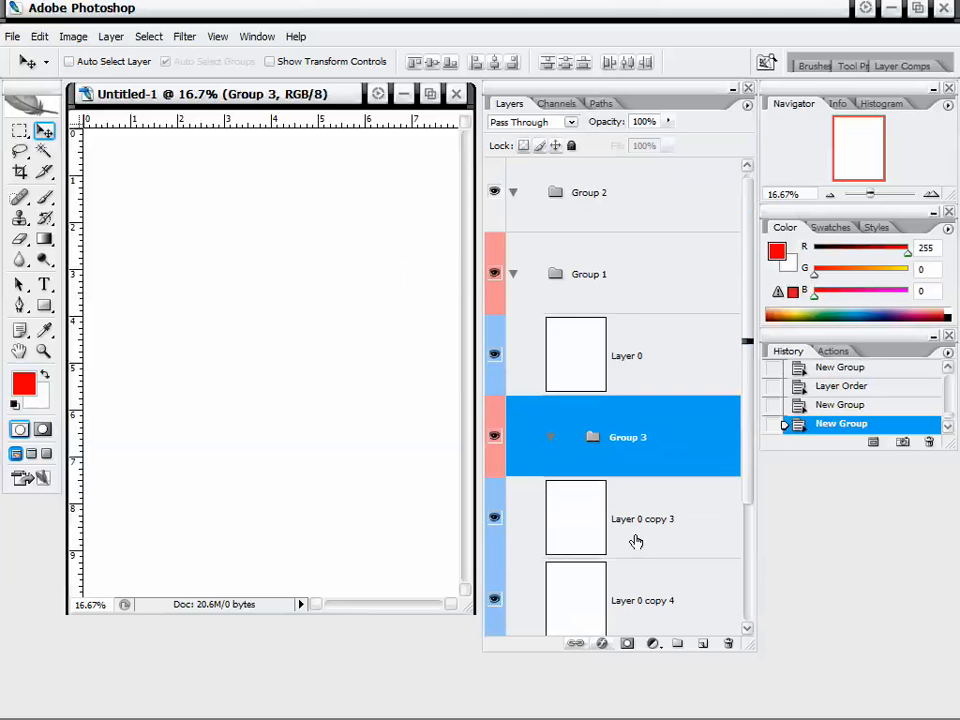
drag(641, 530, 649, 450)
drag(636, 575, 671, 449)
drag(750, 428, 742, 525)
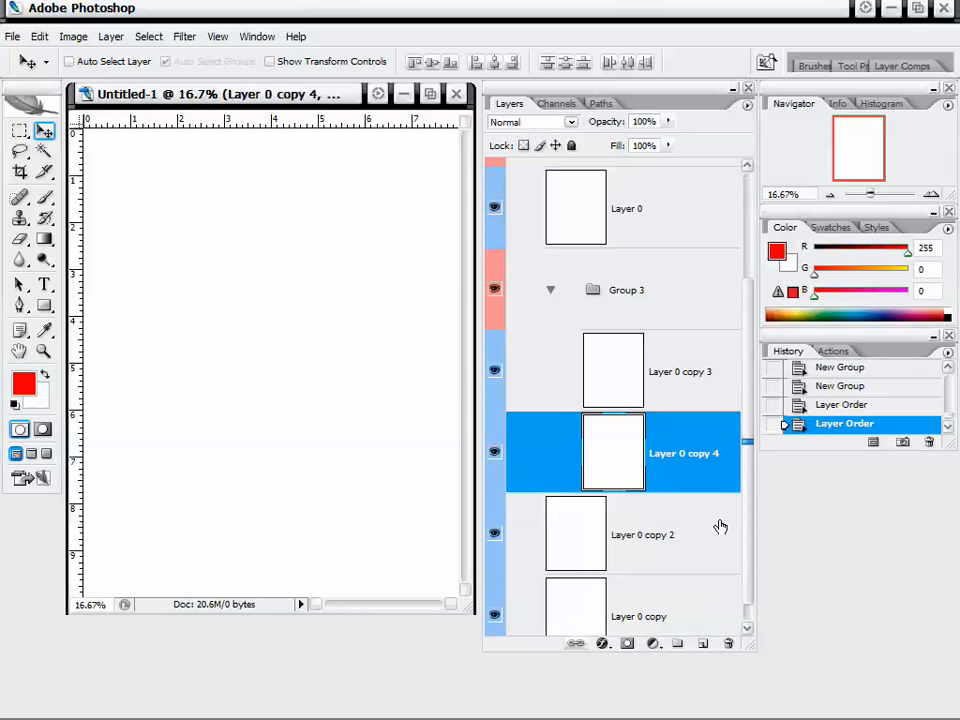
click(545, 295)
click(550, 292)
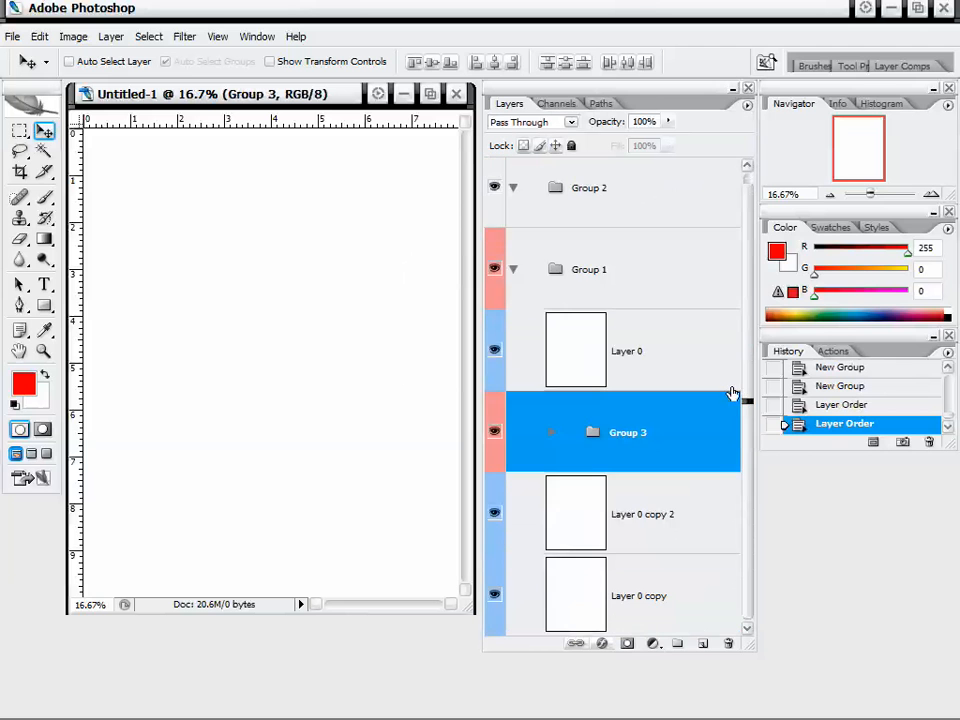
Expand and collapse Group 1 and Group 2 to review the nested layer structure.
click(522, 283)
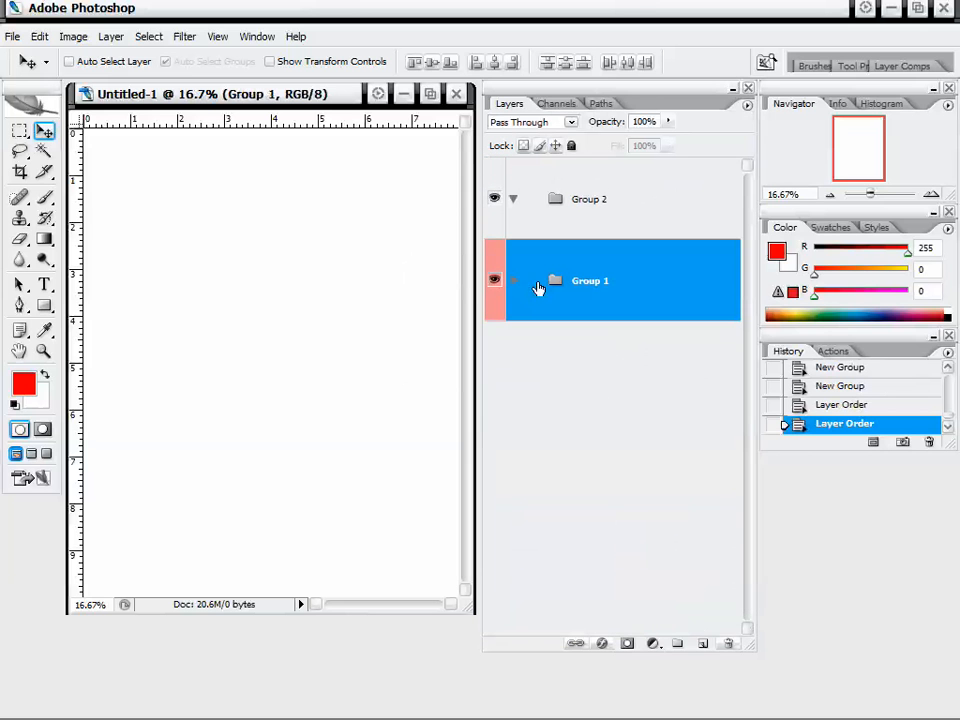
click(519, 285)
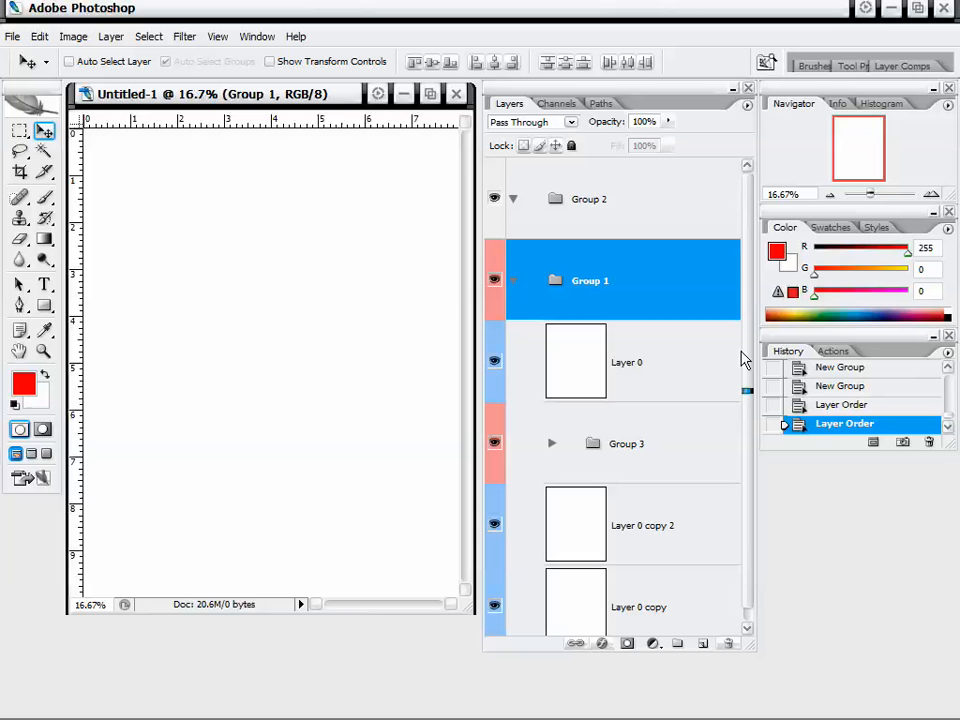
scroll(737, 381, down, 1)
scroll(737, 381, up, 1)
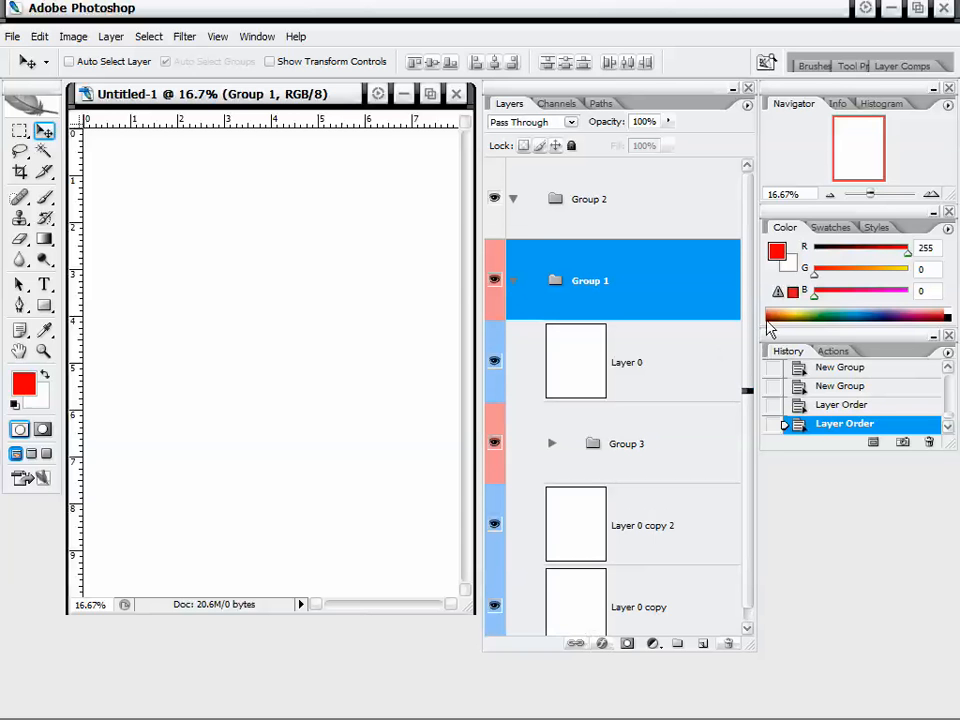
click(513, 283)
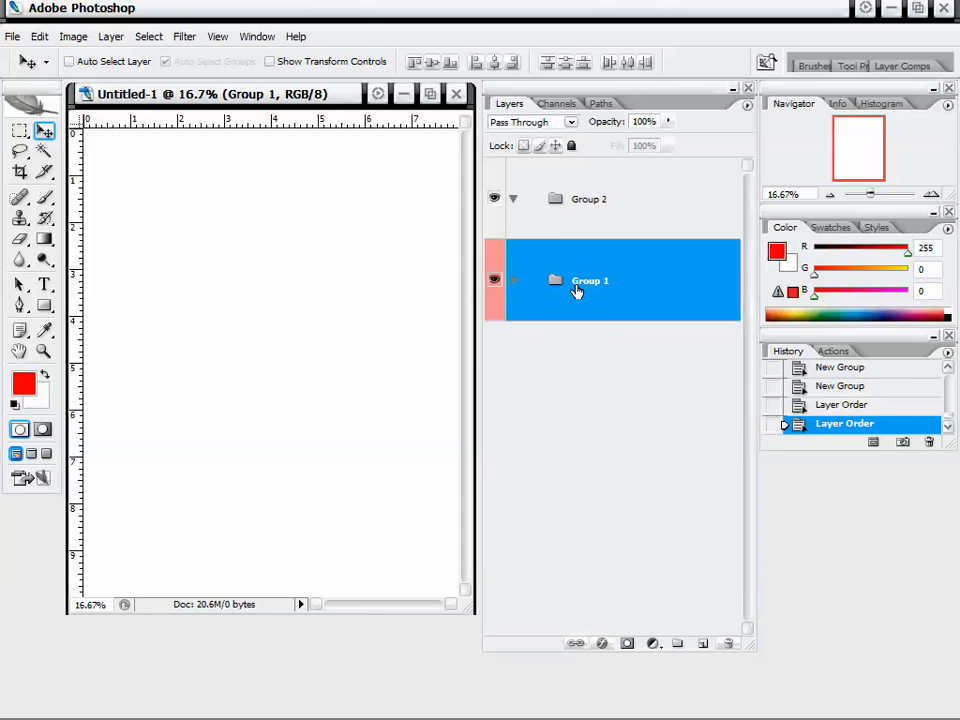
click(622, 232)
click(633, 269)
click(514, 200)
click(512, 289)
click(617, 360)
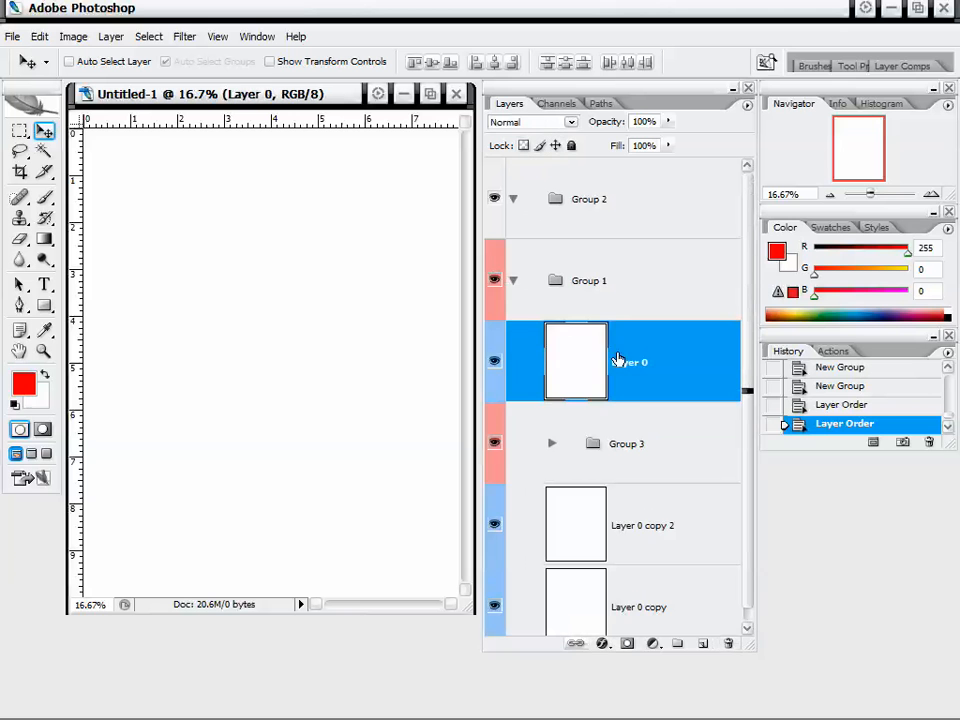
right_click(642, 358)
click(627, 355)
Collapse Group 1 and delete Group 2.
click(512, 280)
right_click(603, 199)
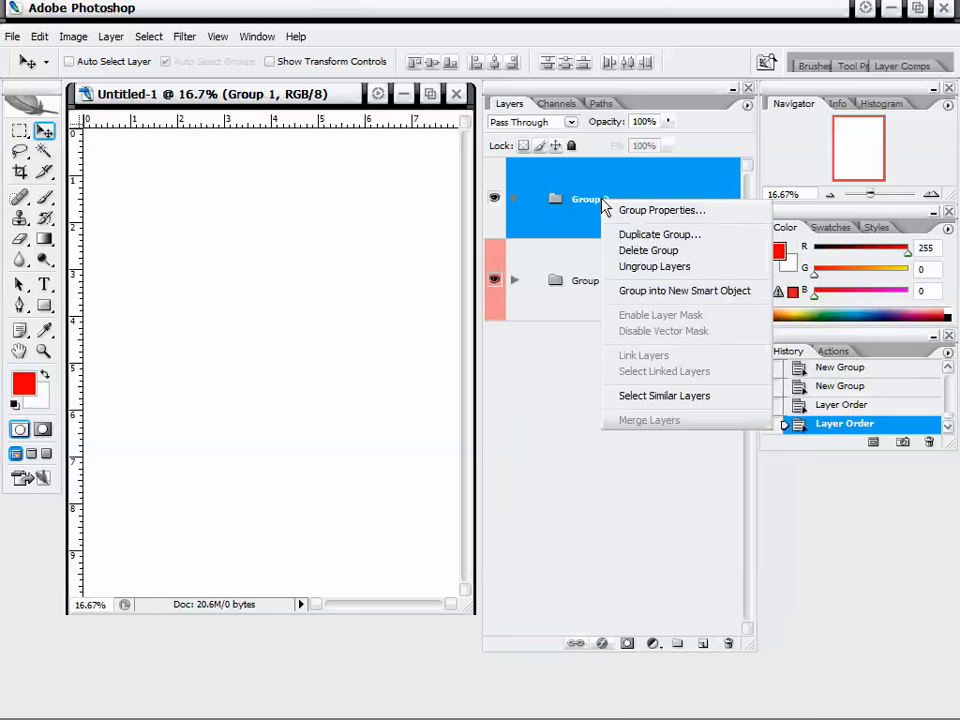
click(668, 251)
click(478, 291)
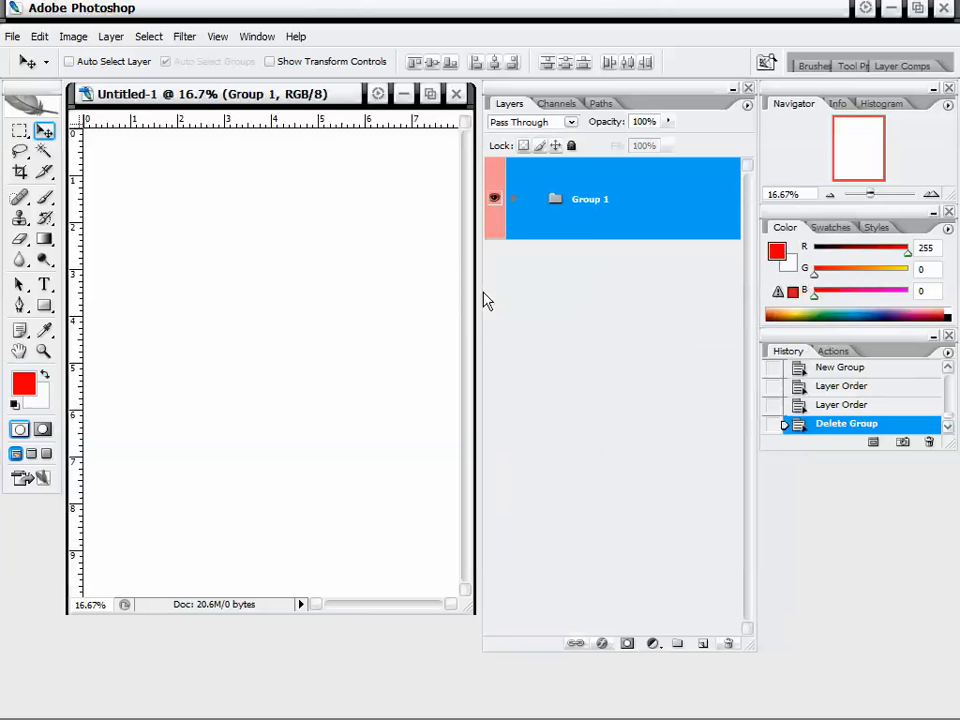
right_click(614, 216)
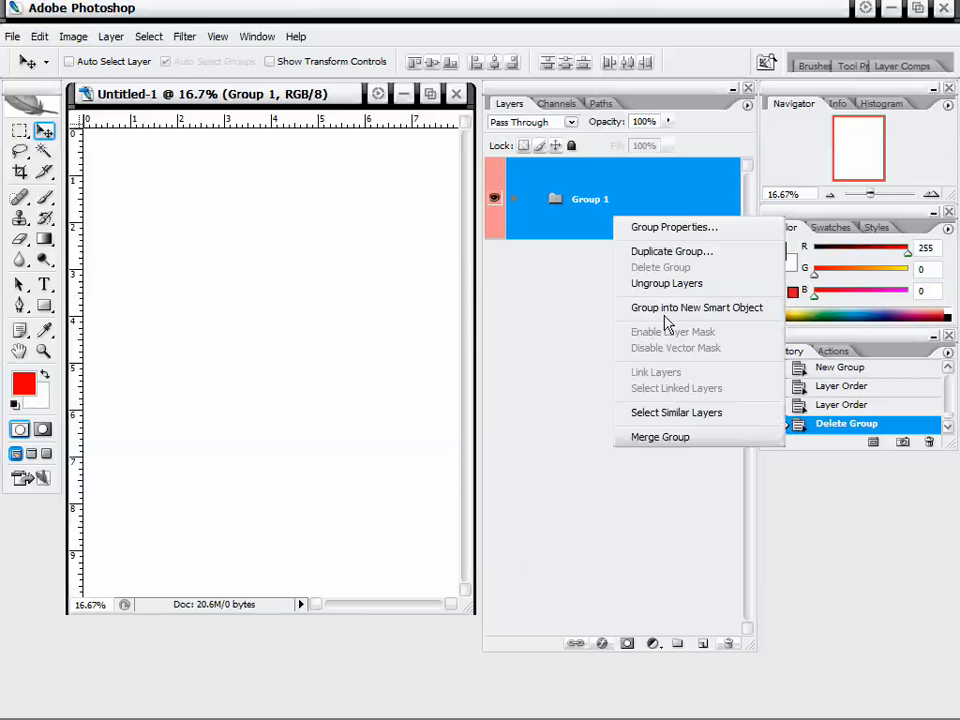
click(695, 257)
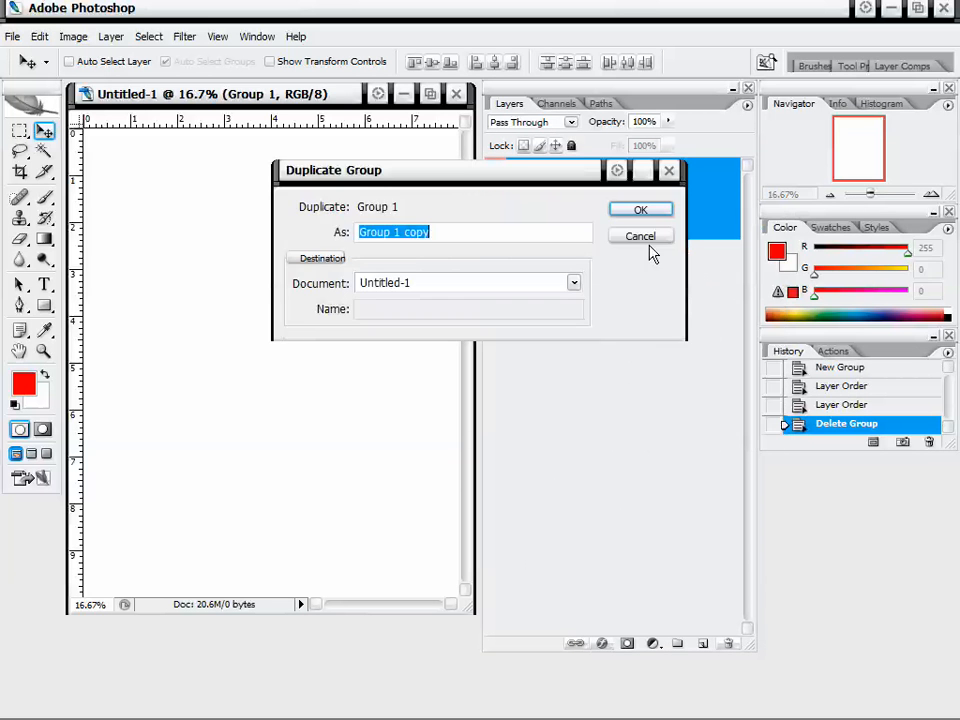
click(650, 240)
Expand Group 1 and move Layer 0 copy out of the group to the bottom of the layer stack.
click(518, 198)
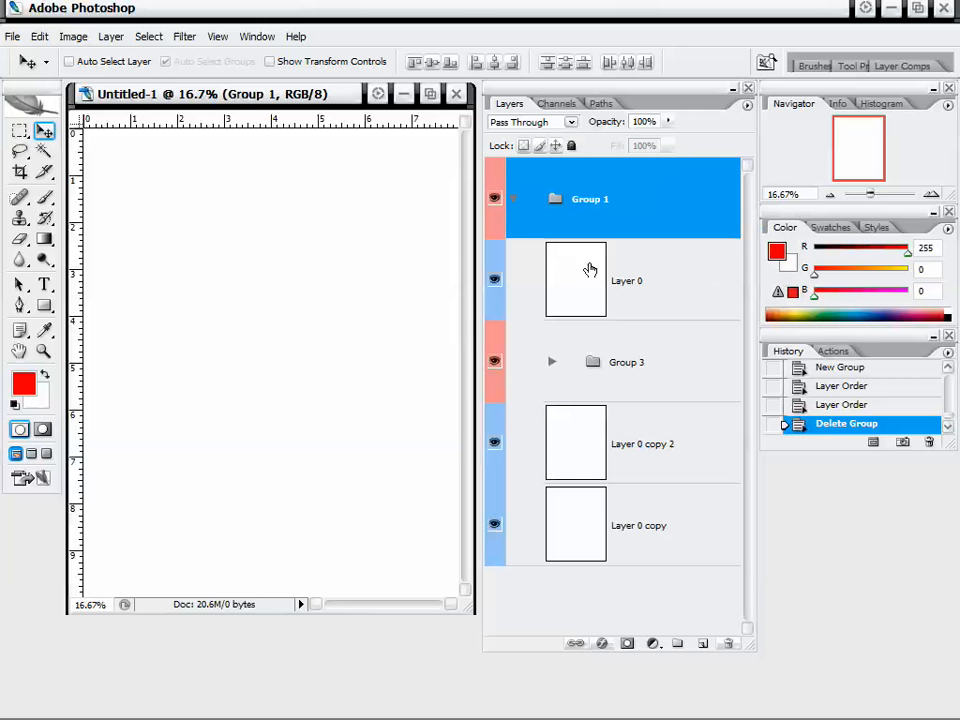
drag(620, 519, 587, 608)
click(658, 440)
click(620, 187)
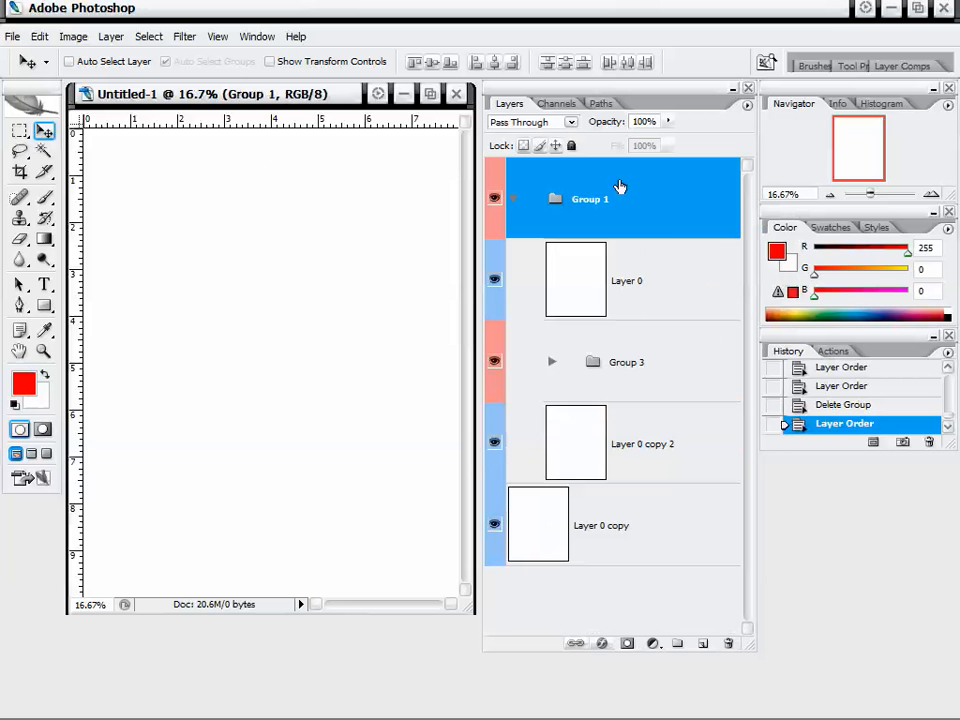
Delete Group 1 together with all of its contents.
right_click(624, 190)
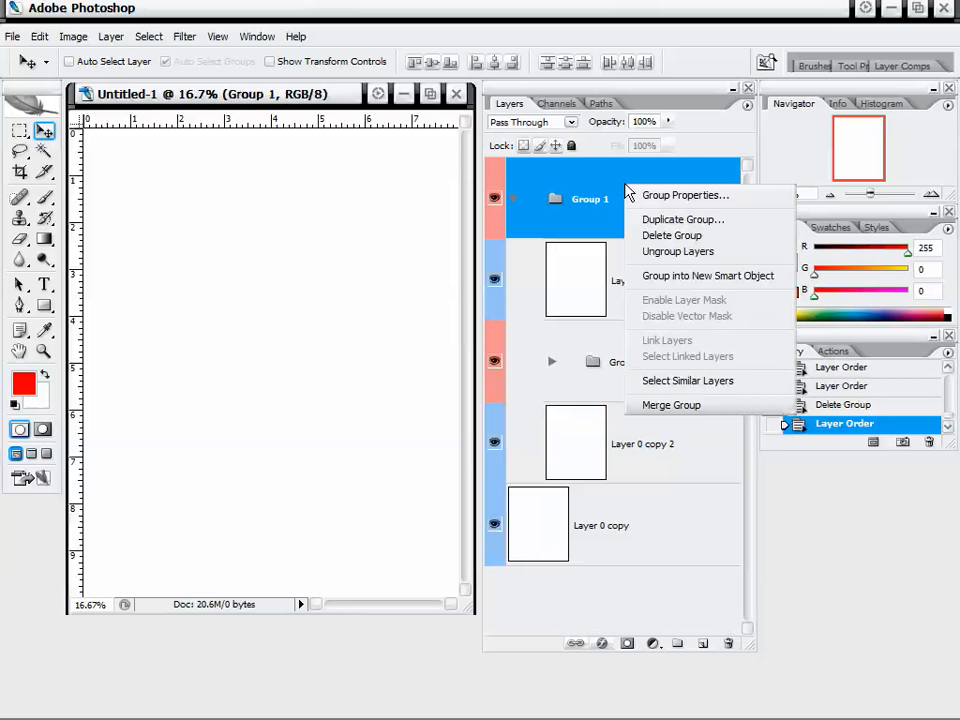
click(704, 240)
drag(621, 212, 408, 133)
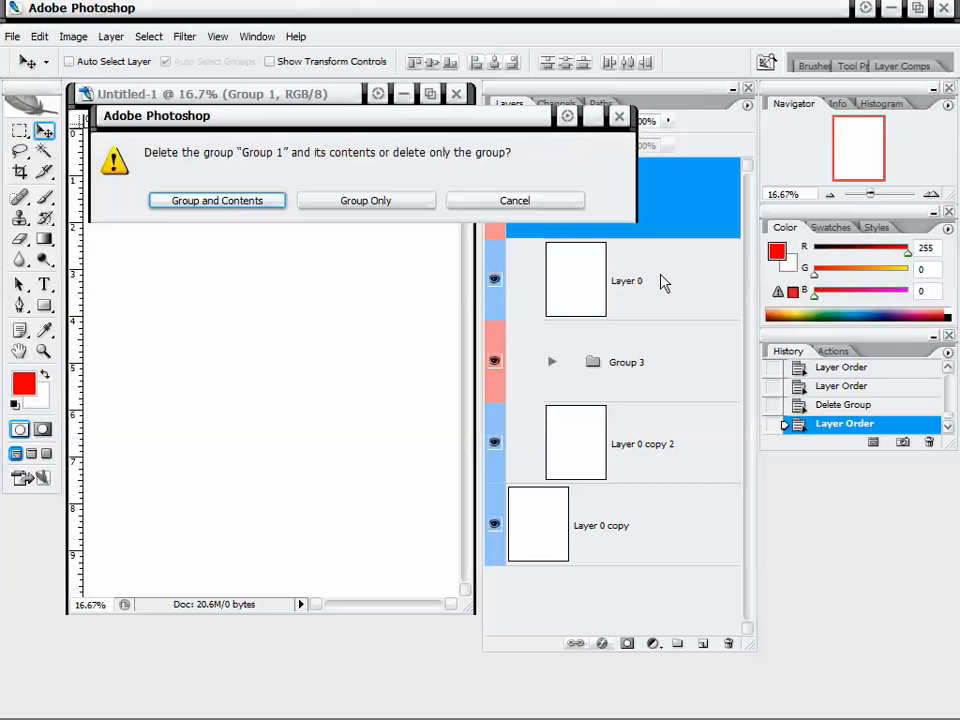
drag(480, 128, 497, 143)
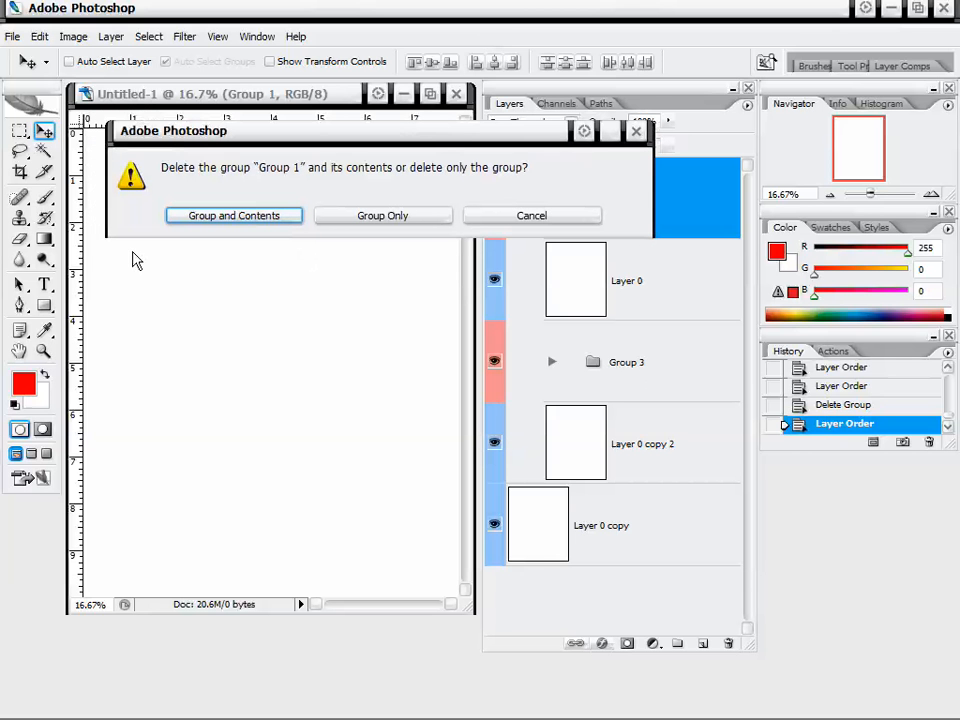
click(226, 217)
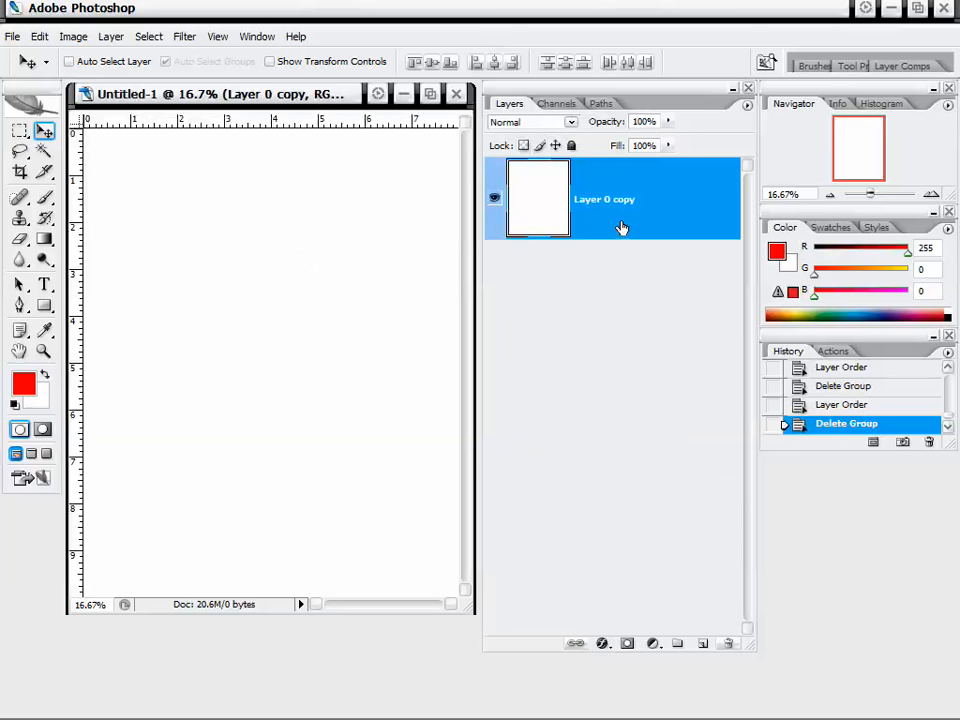
Toggle the visibility of Layer 0 copy off and back on.
click(495, 201)
click(495, 201)
click(494, 204)
click(495, 207)
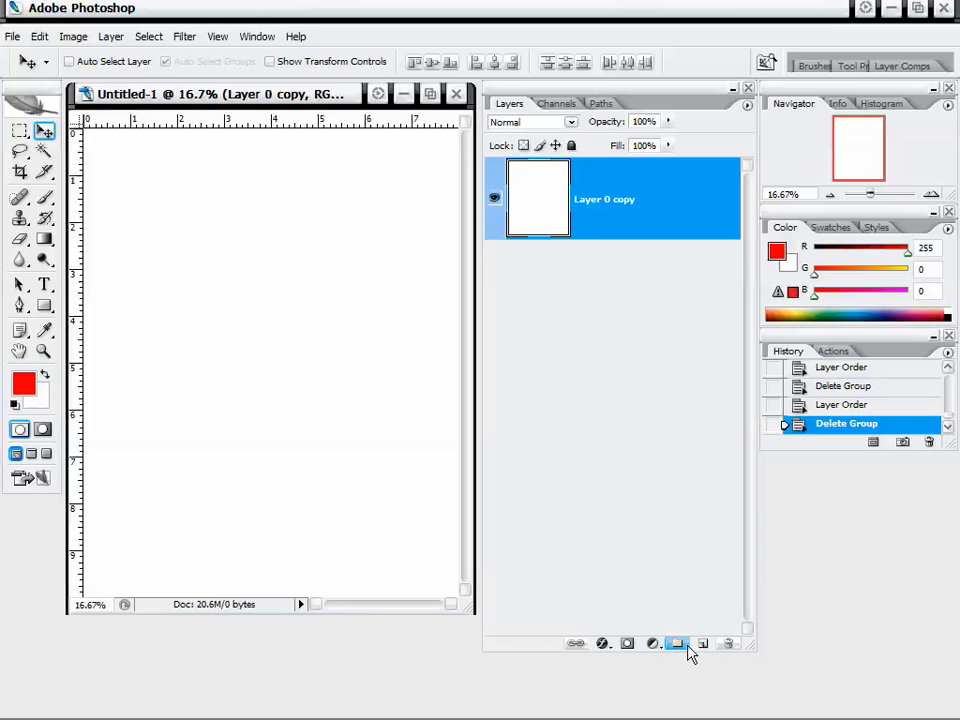
Duplicate Layer 0 copy and then delete the duplicate.
drag(664, 212, 703, 642)
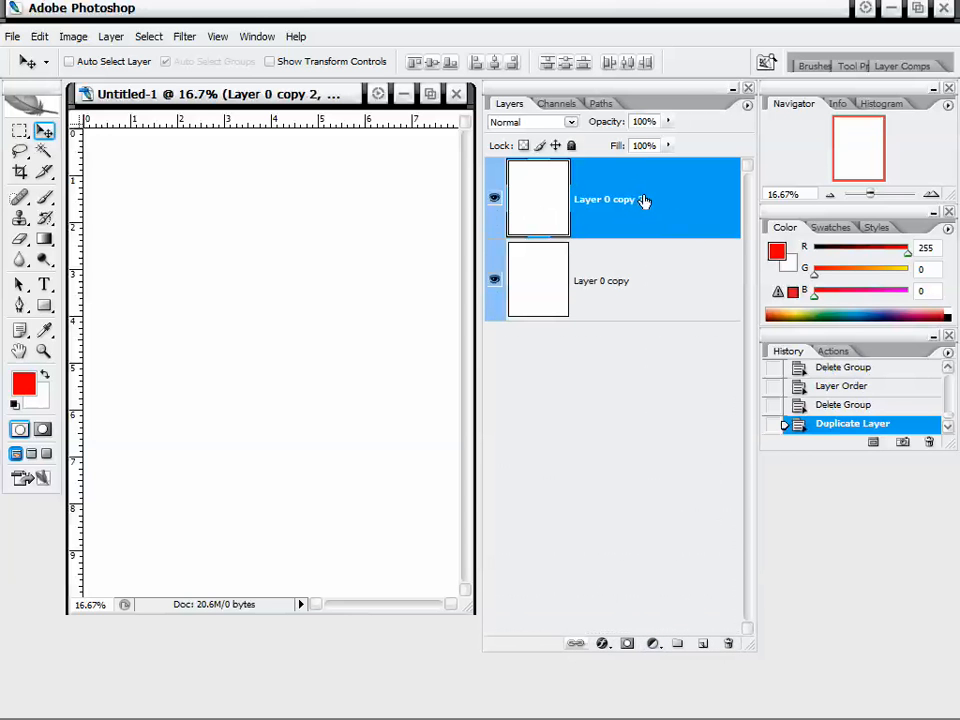
drag(644, 201, 728, 643)
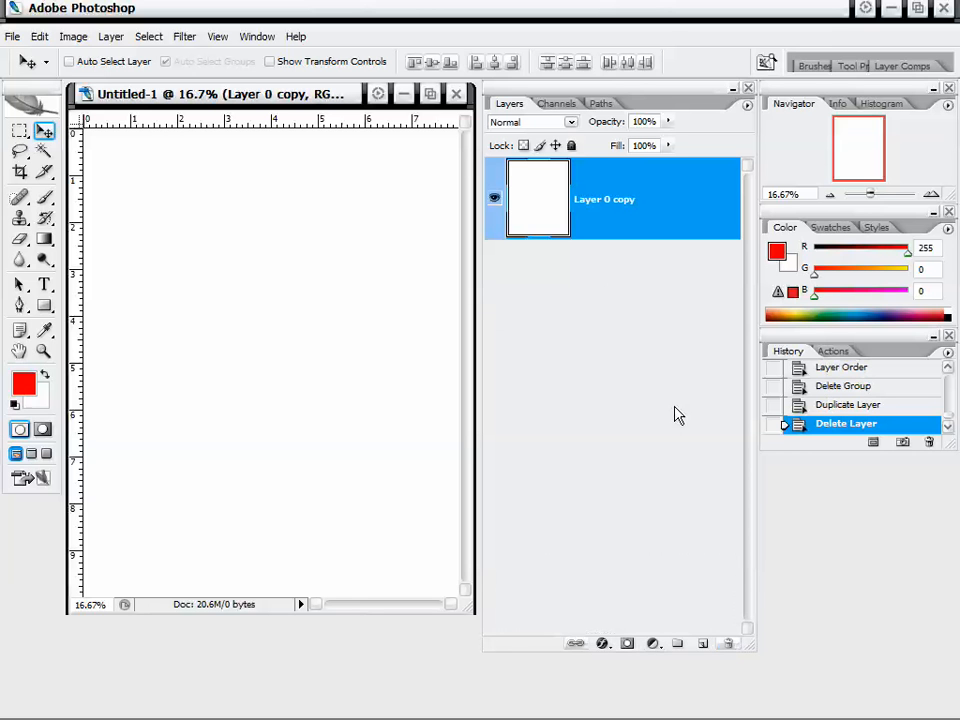
Duplicate Layer 0 copy again and create a new empty layer group above it.
drag(644, 200, 700, 646)
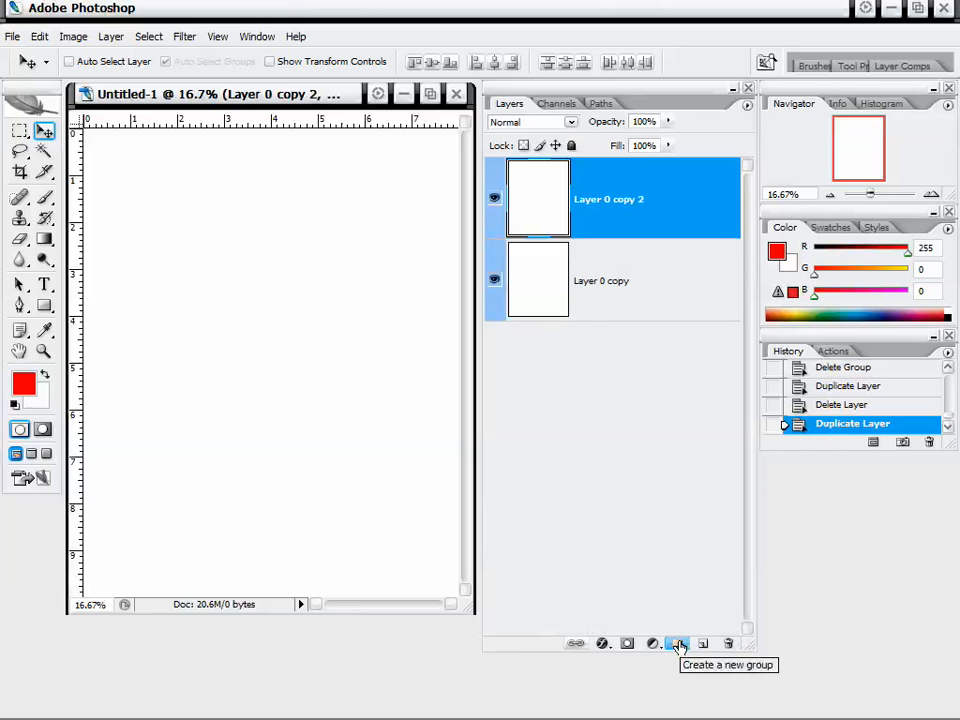
click(678, 645)
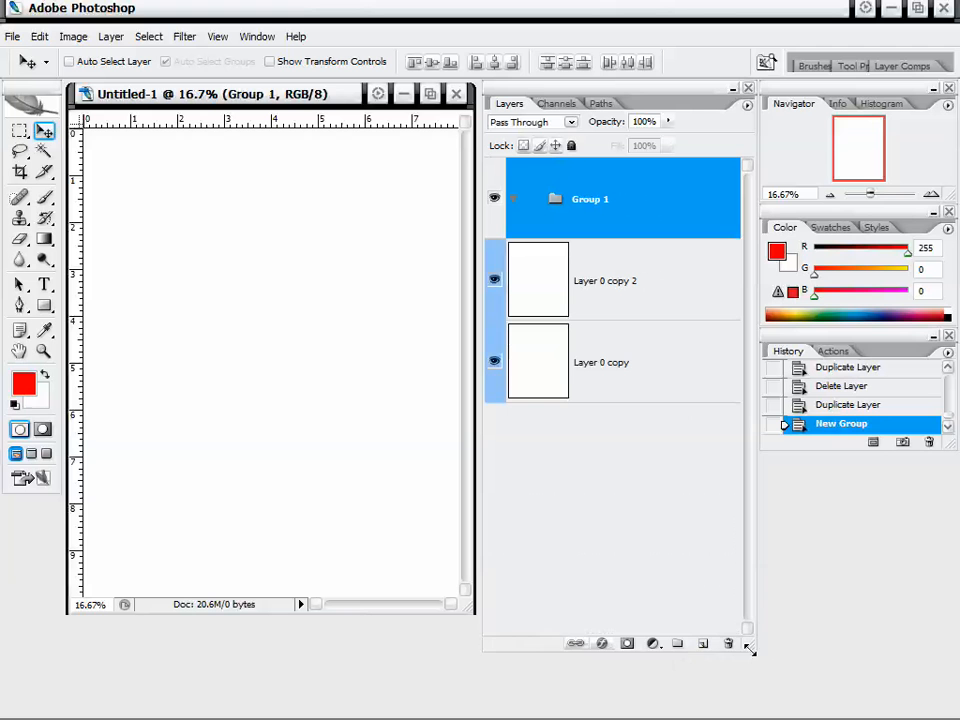
Shorten the Layers panel, then open the New Group dialog and cancel it.
drag(750, 650, 751, 507)
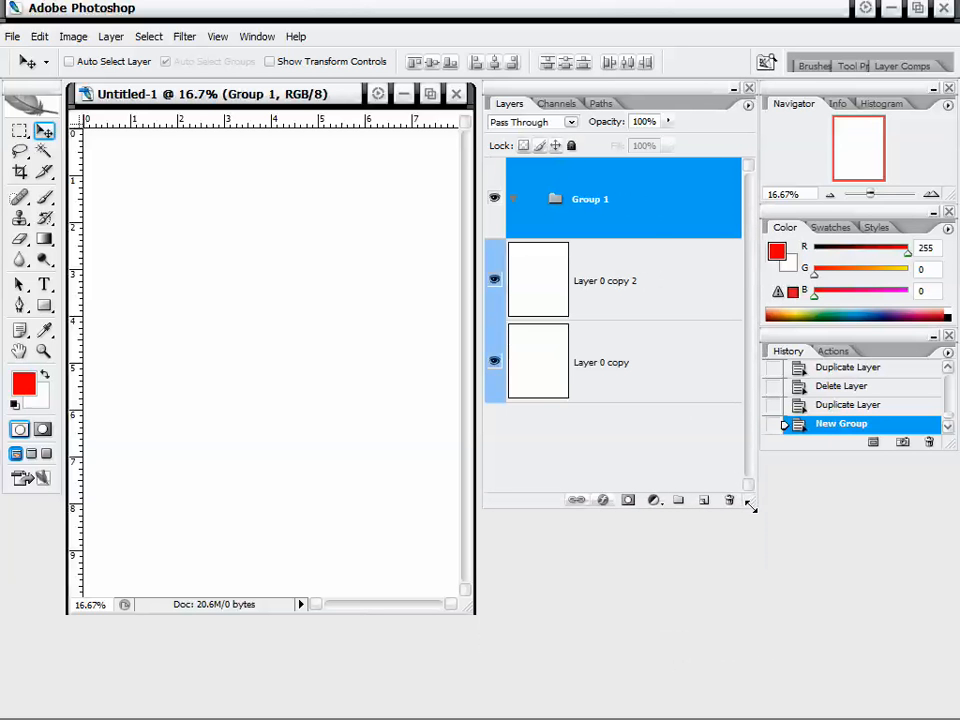
click(748, 105)
click(675, 236)
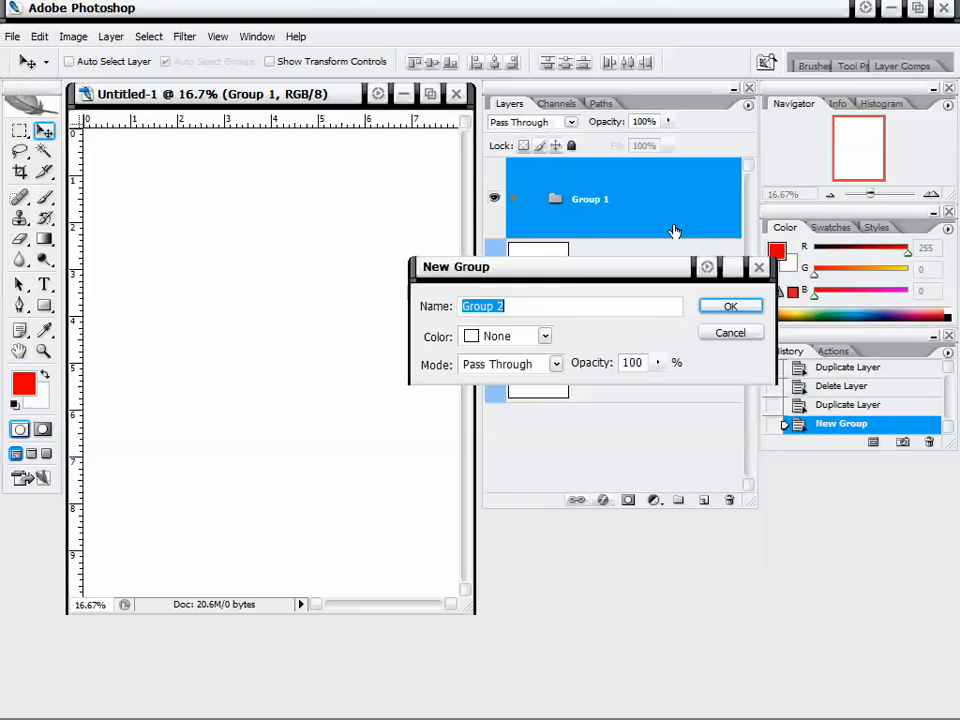
click(729, 332)
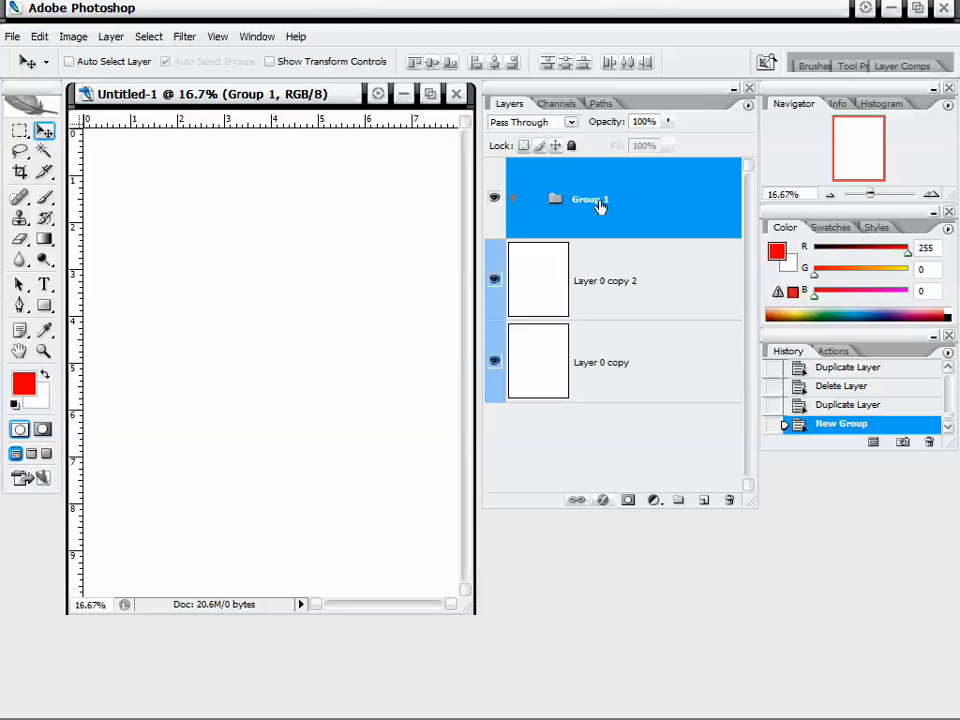
Open Group 1's Group Properties dialog and close it with OK.
right_click(601, 204)
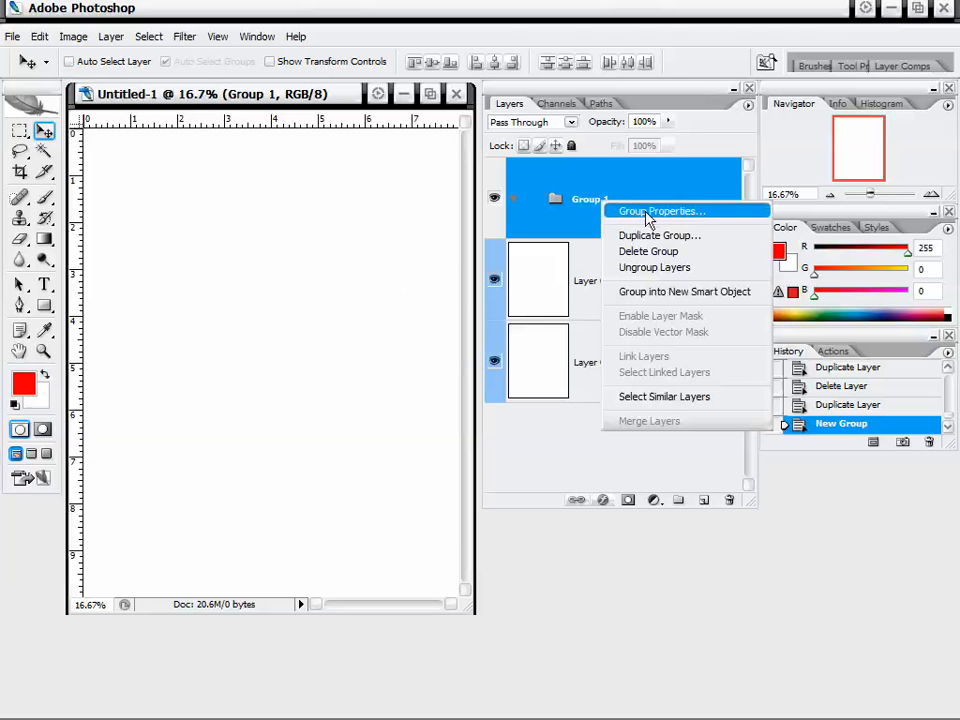
click(648, 214)
click(439, 231)
drag(439, 231, 405, 229)
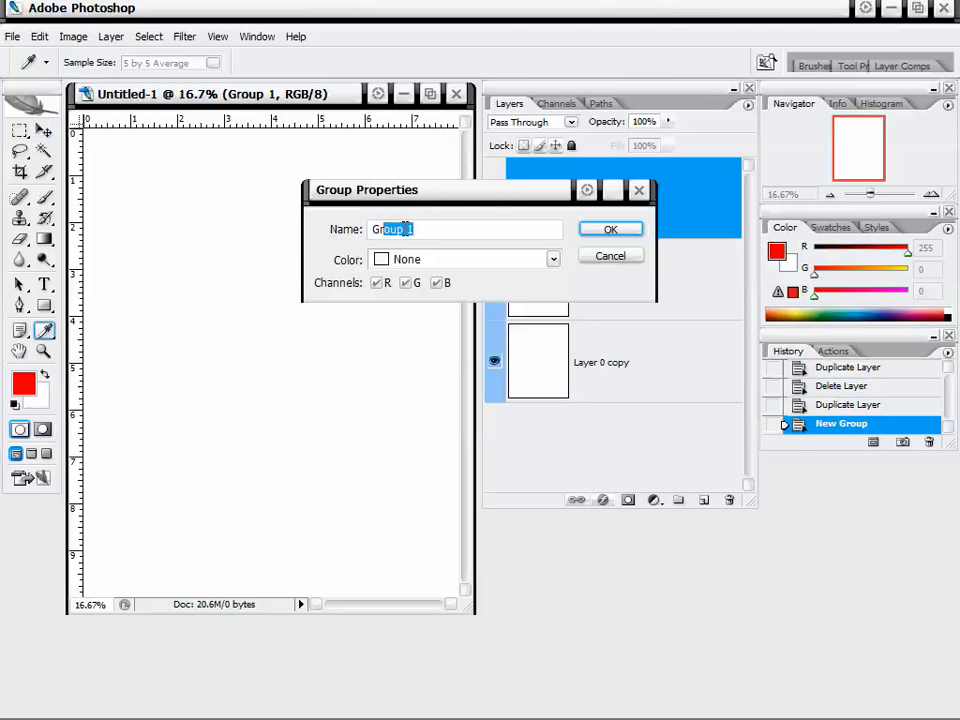
click(440, 233)
drag(491, 197, 493, 202)
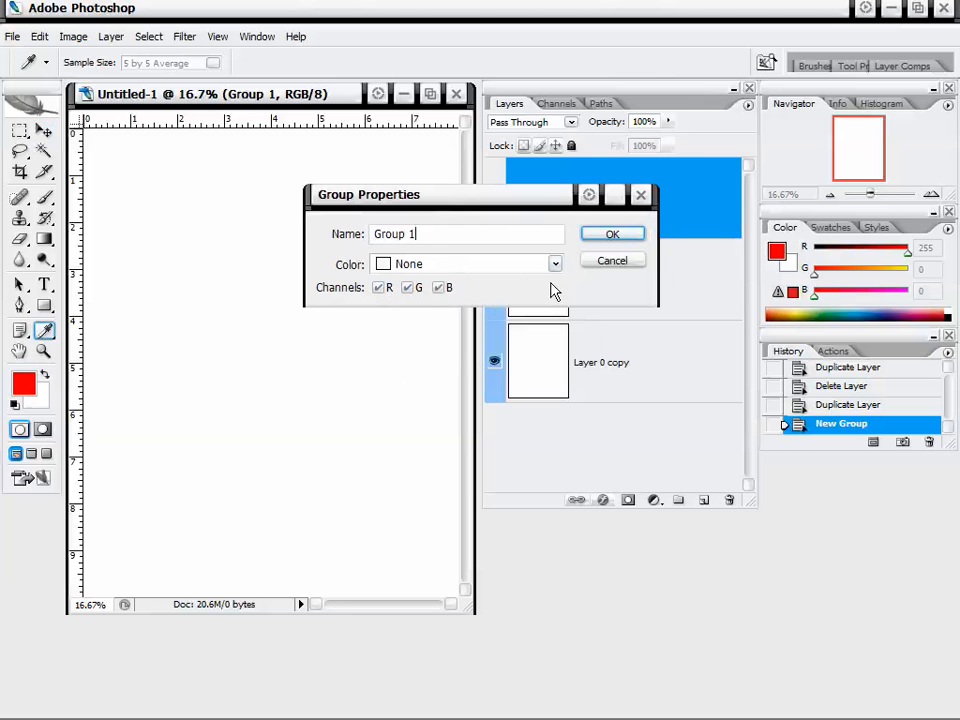
click(608, 233)
key(v)
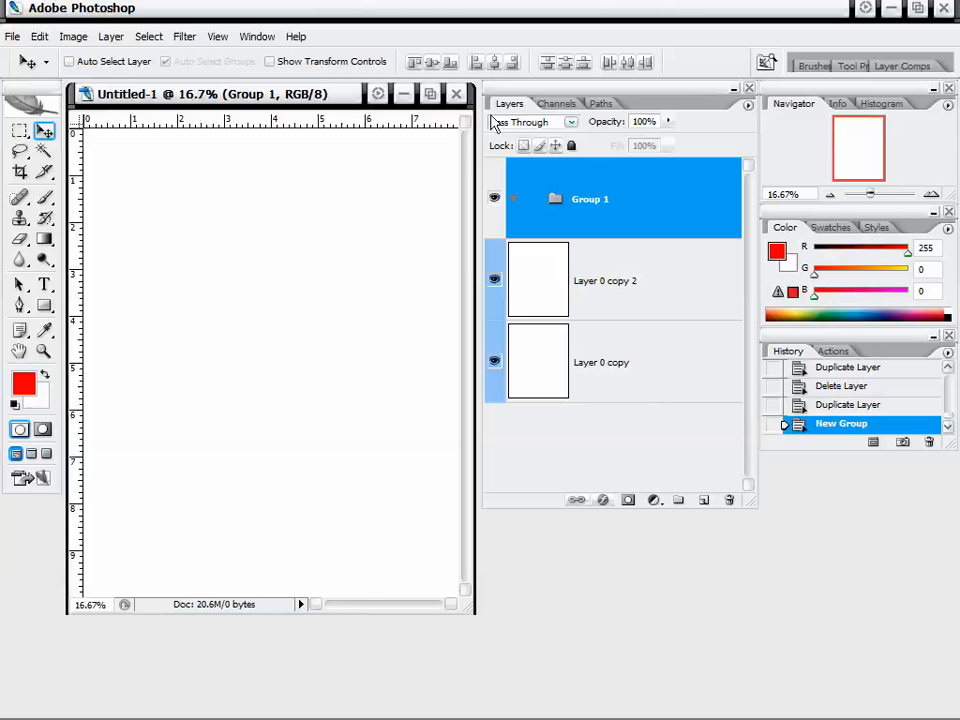
click(652, 502)
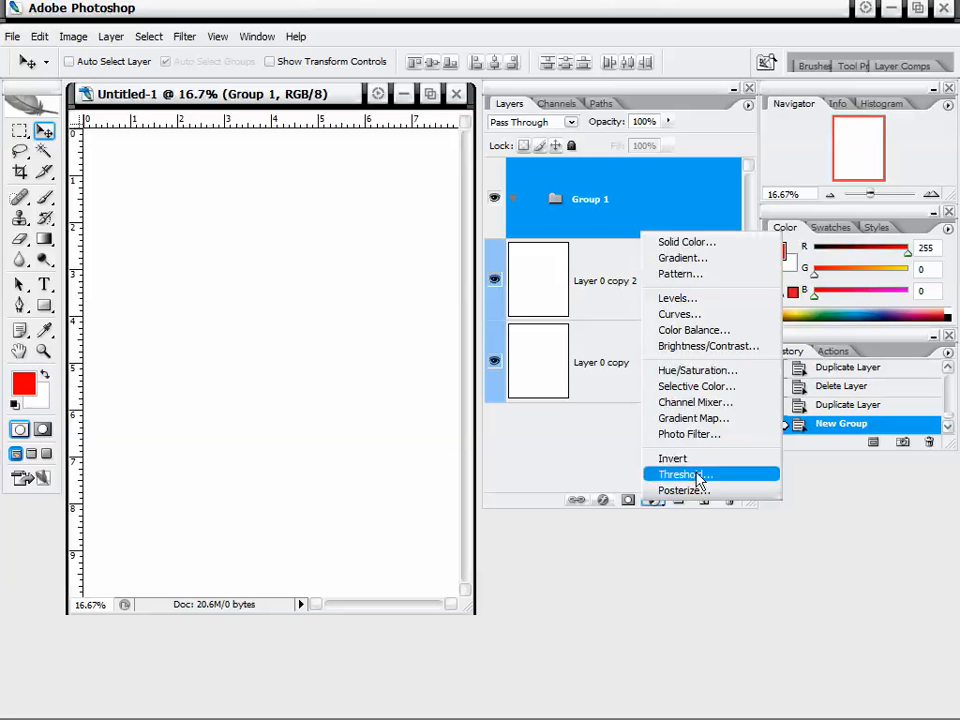
click(622, 449)
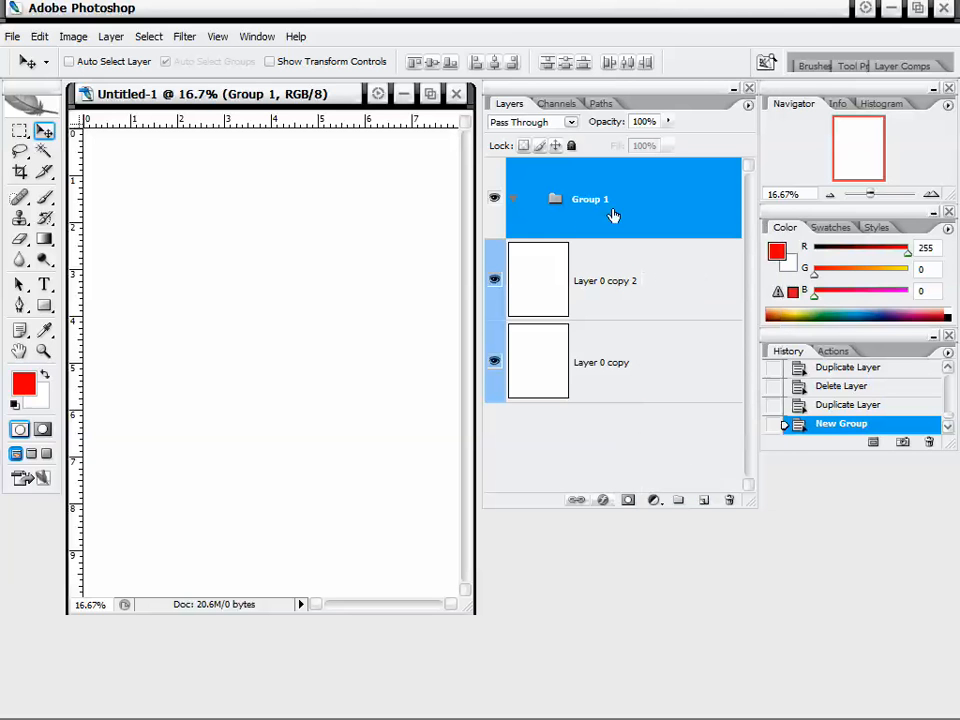
Delete the empty Group 1 and Layer 0 copy 2, leaving only Layer 0 copy.
key(Delete)
key(Delete)
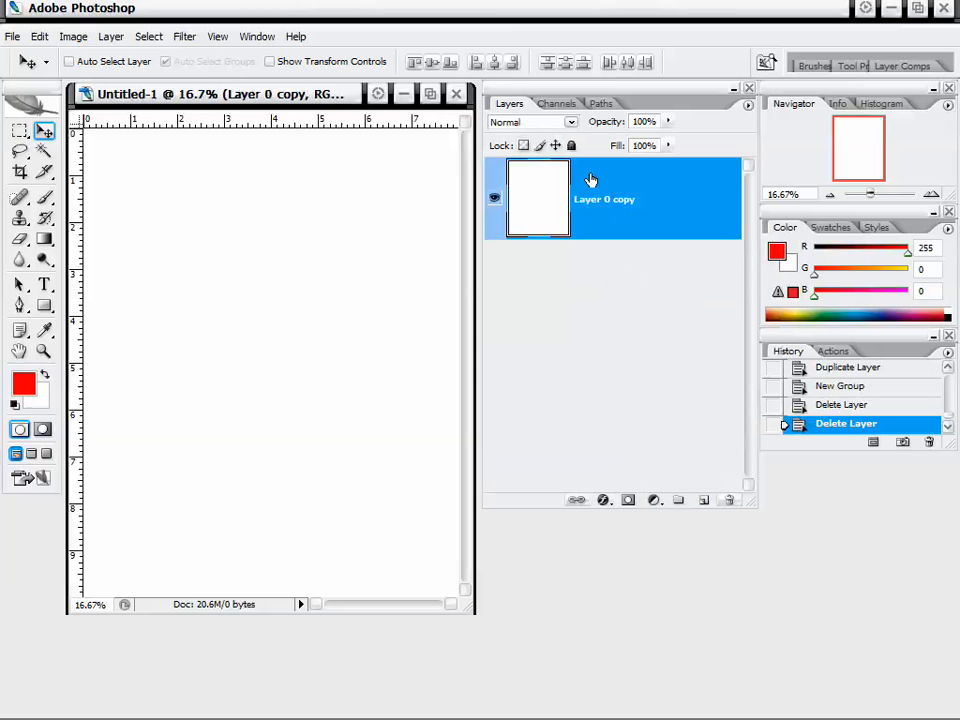
drag(324, 101, 326, 103)
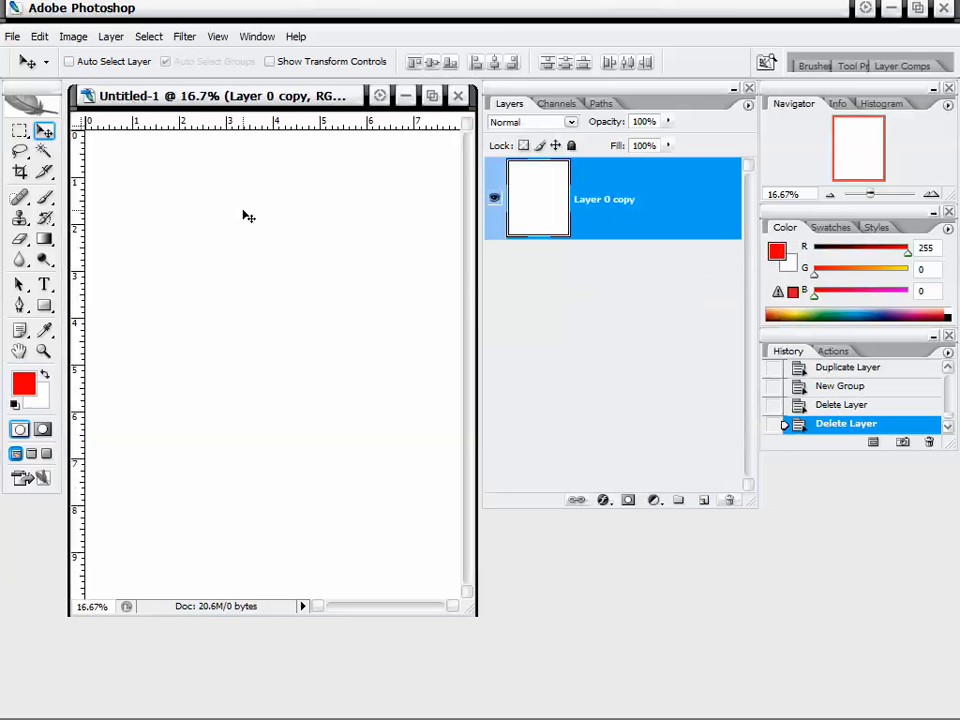
Fill Layer 0 copy with linear gradients using the Gradient tool, redrawing the gradient several times.
click(44, 239)
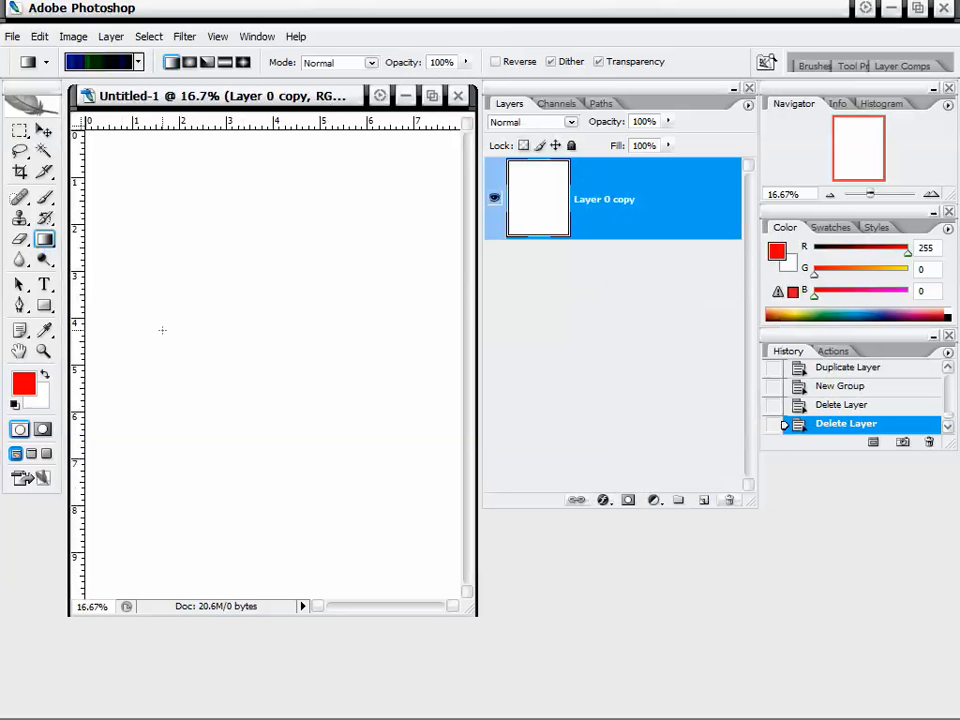
drag(162, 330, 312, 283)
drag(231, 271, 355, 270)
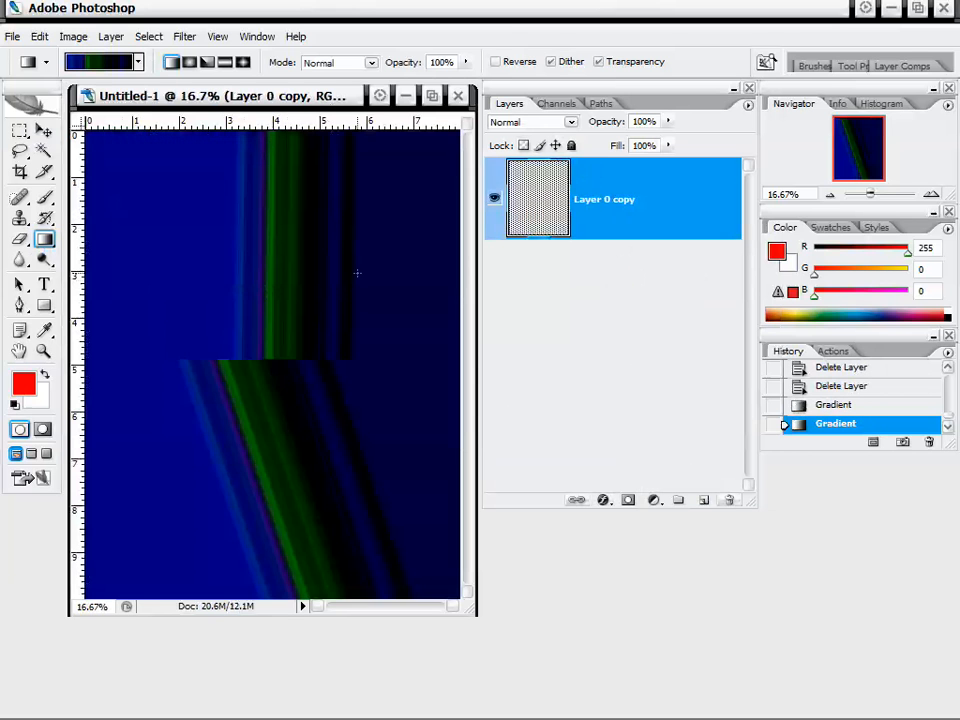
drag(203, 163, 411, 351)
Choose the purple-green-orange gradient preset and fill the layer with a diagonal gradient from lower left to upper right.
click(139, 62)
click(103, 127)
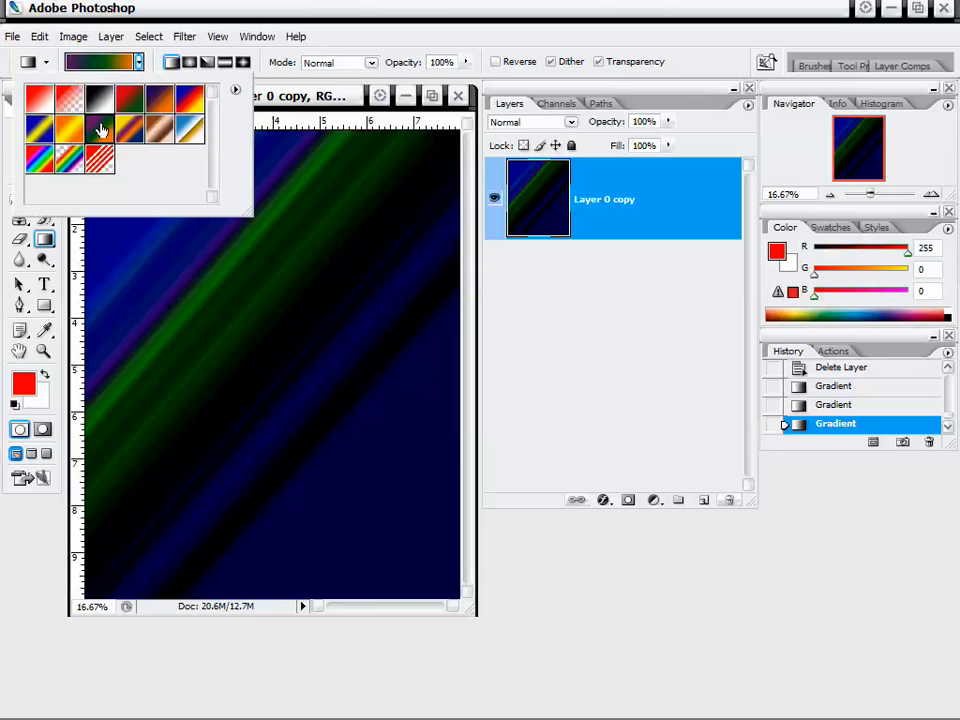
click(354, 294)
drag(294, 285, 396, 343)
mouse_move(261, 281)
mouse_down()
mouse_move(343, 214)
mouse_move(394, 188)
mouse_up()
drag(193, 342, 423, 286)
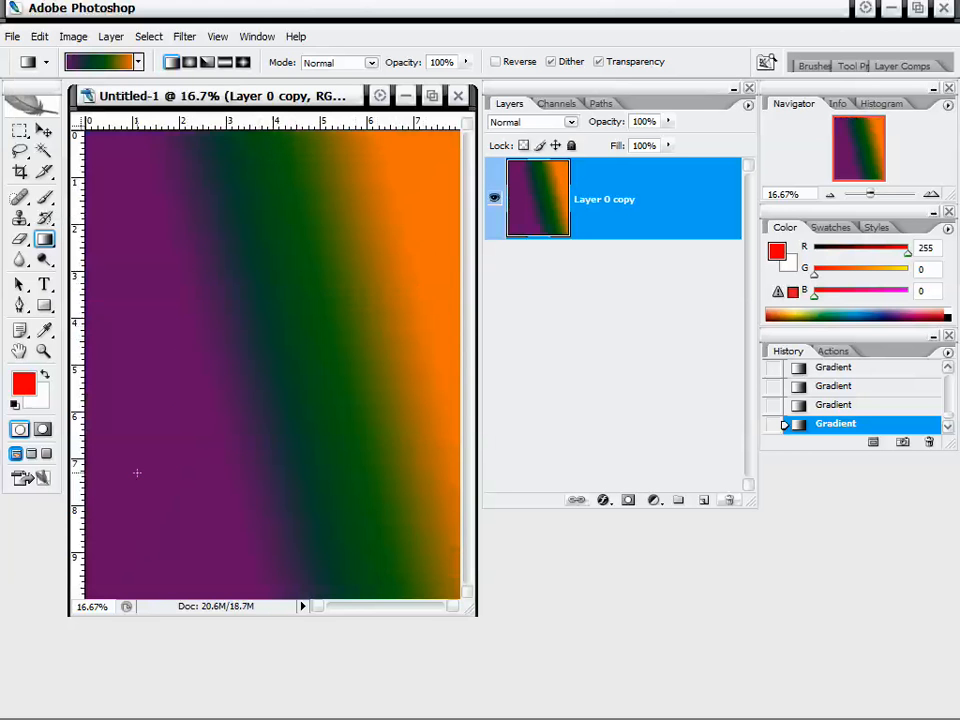
drag(137, 472, 409, 178)
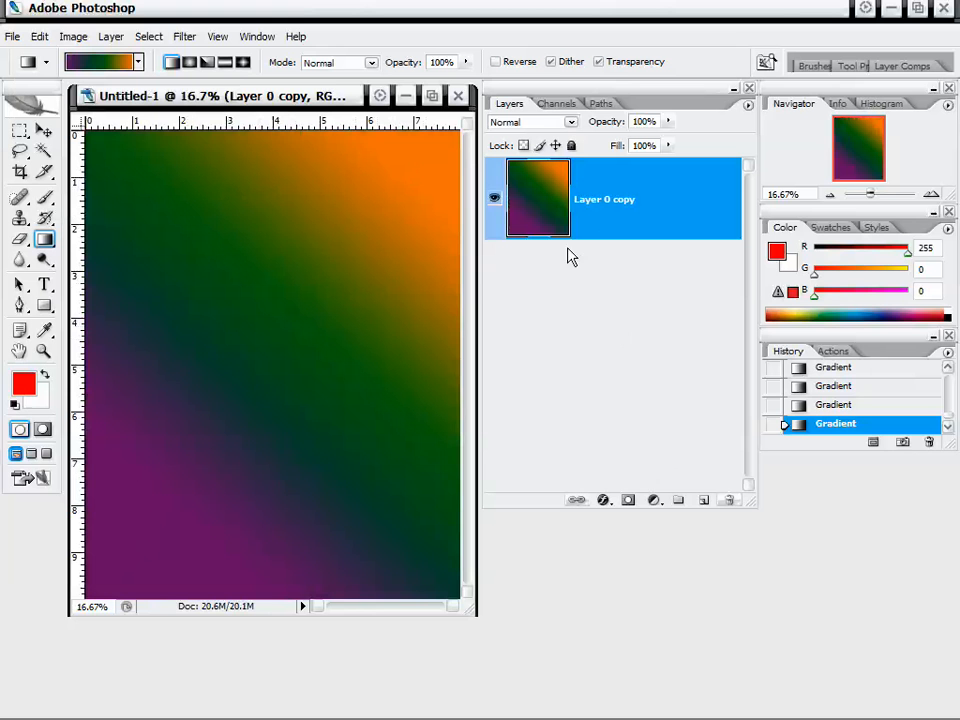
Duplicate Layer 0 copy and set the new copy's opacity to 50%.
drag(620, 207, 703, 499)
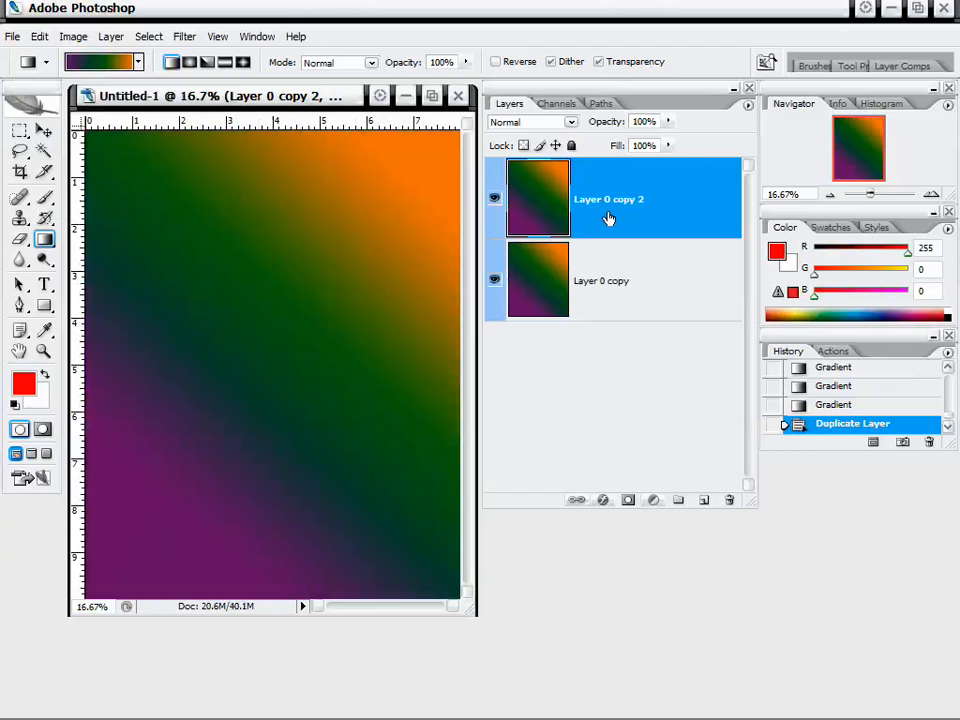
click(668, 121)
drag(660, 138, 621, 146)
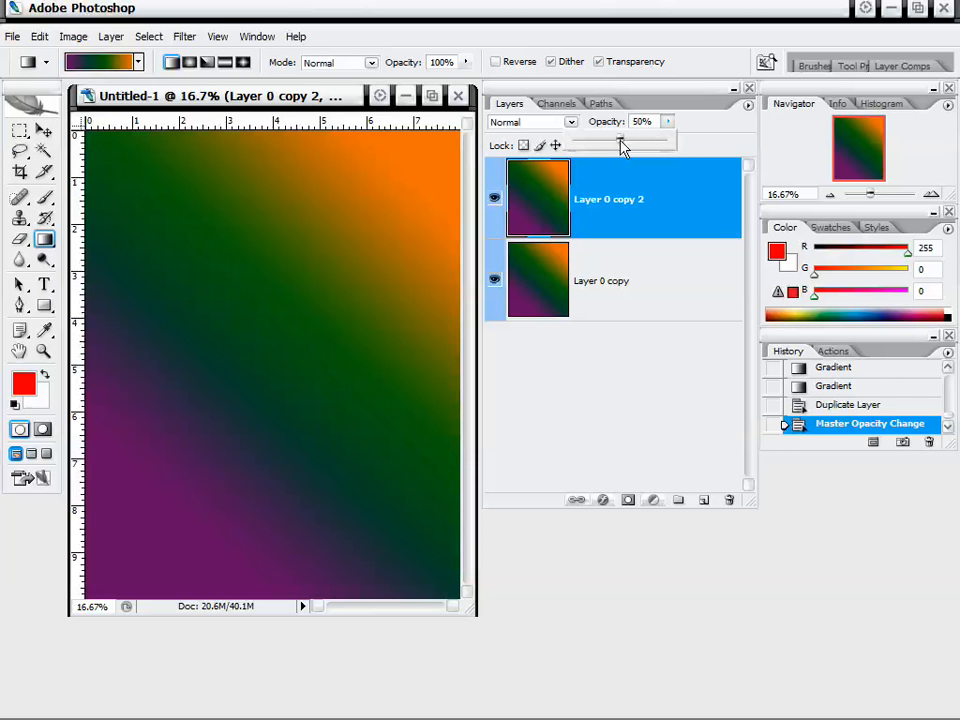
click(636, 334)
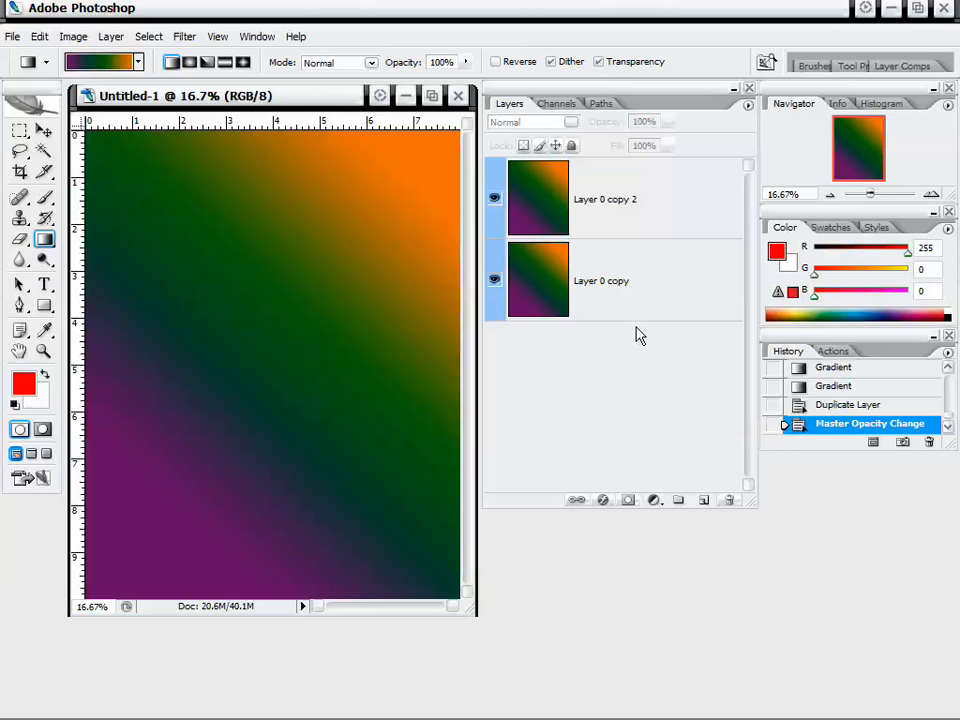
Hide Layer 0 copy so only the 50% copy shows, and select Layer 0 copy again.
click(647, 208)
click(551, 268)
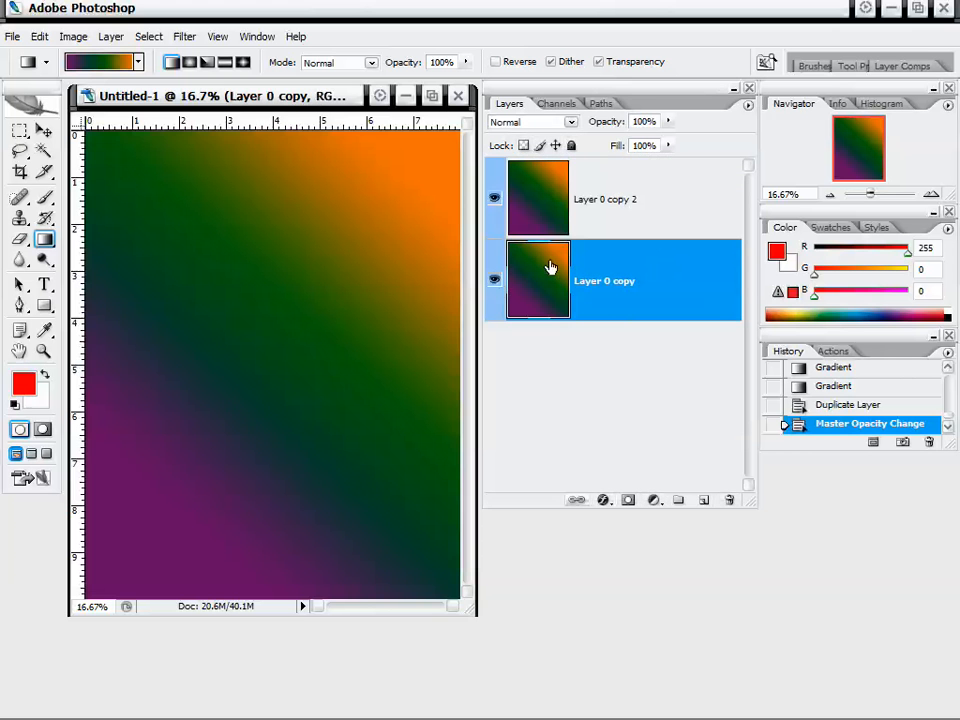
click(494, 281)
click(640, 202)
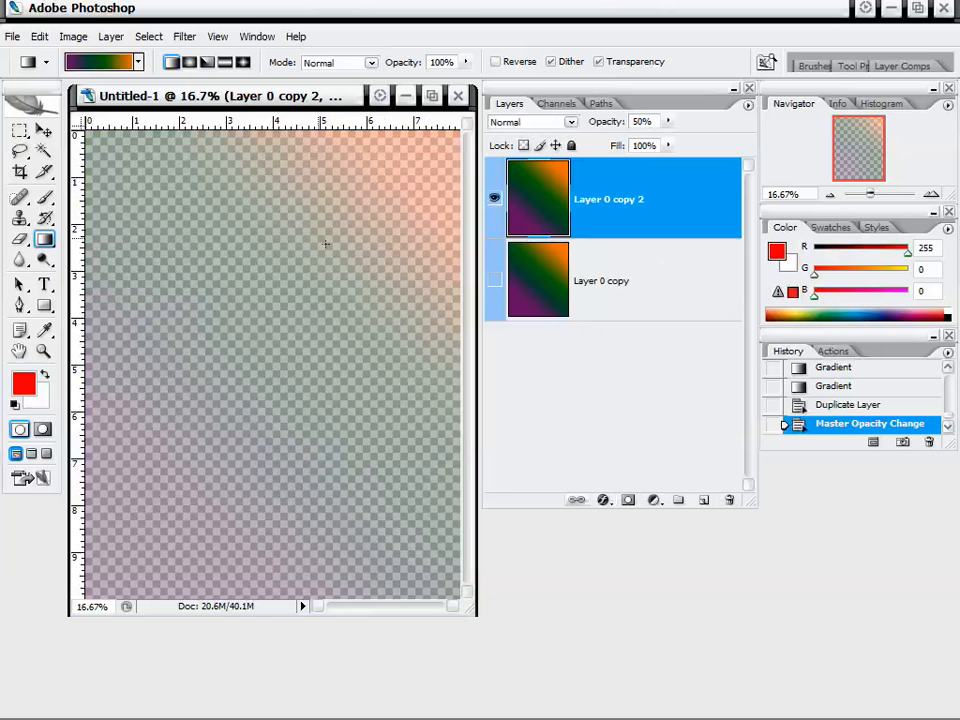
click(608, 293)
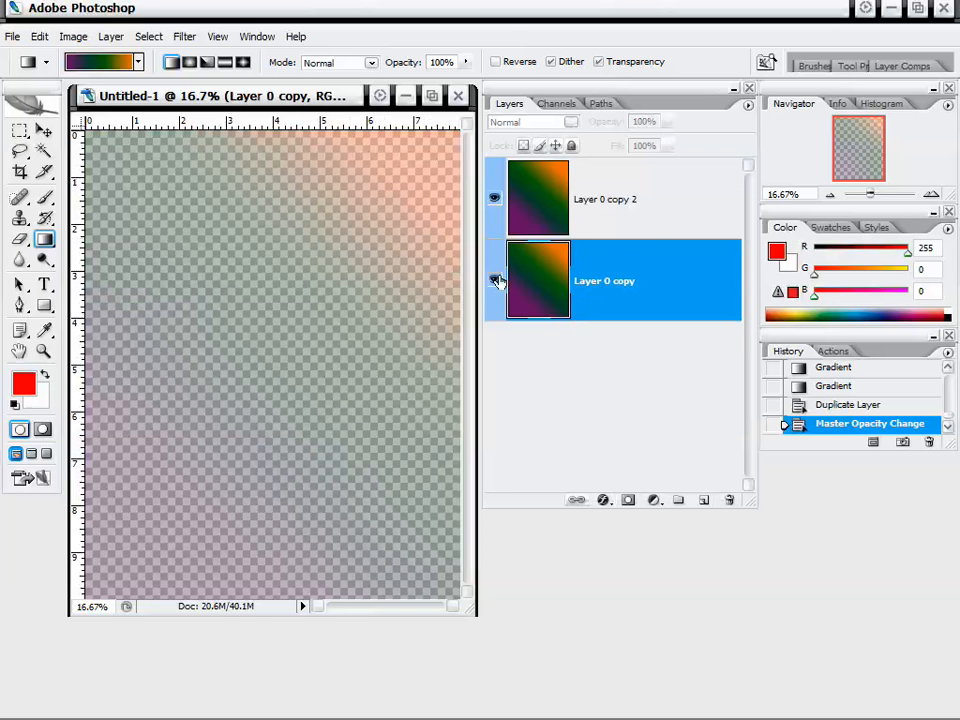
Make Layer 0 copy visible again and select Layer 0 copy 2.
click(494, 280)
click(594, 219)
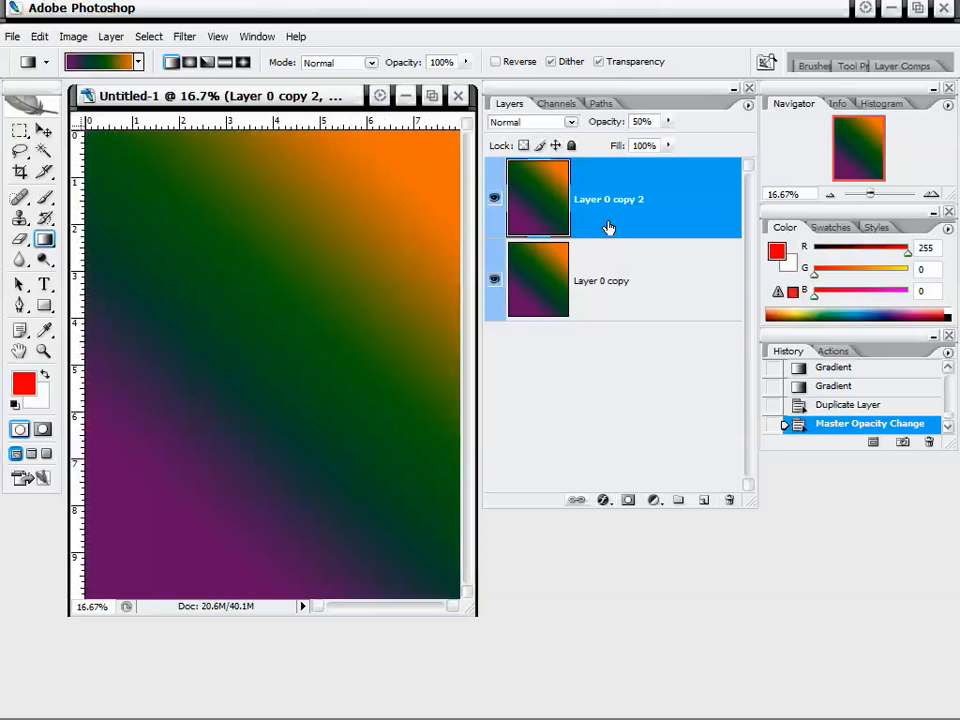
Try inverting Layer 0 copy 2, toggling its visibility, and undo the inversion.
key(ctrl+i)
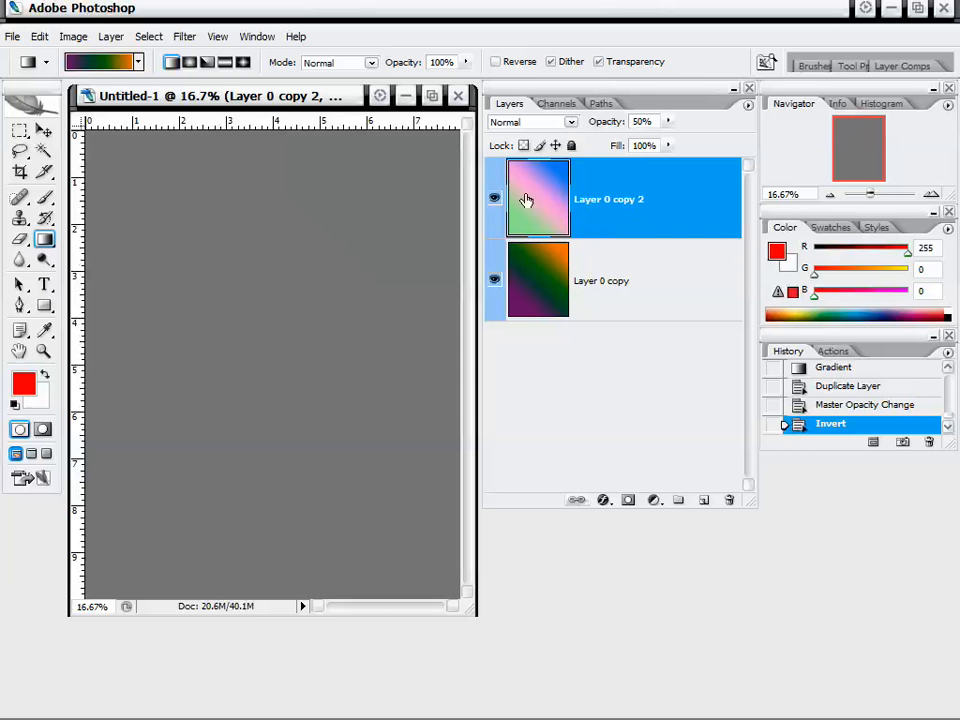
click(494, 201)
click(494, 200)
click(493, 196)
key(ctrl+z)
Shift the hue of Layer 0 copy 2 to -114 with Hue/Saturation.
click(73, 37)
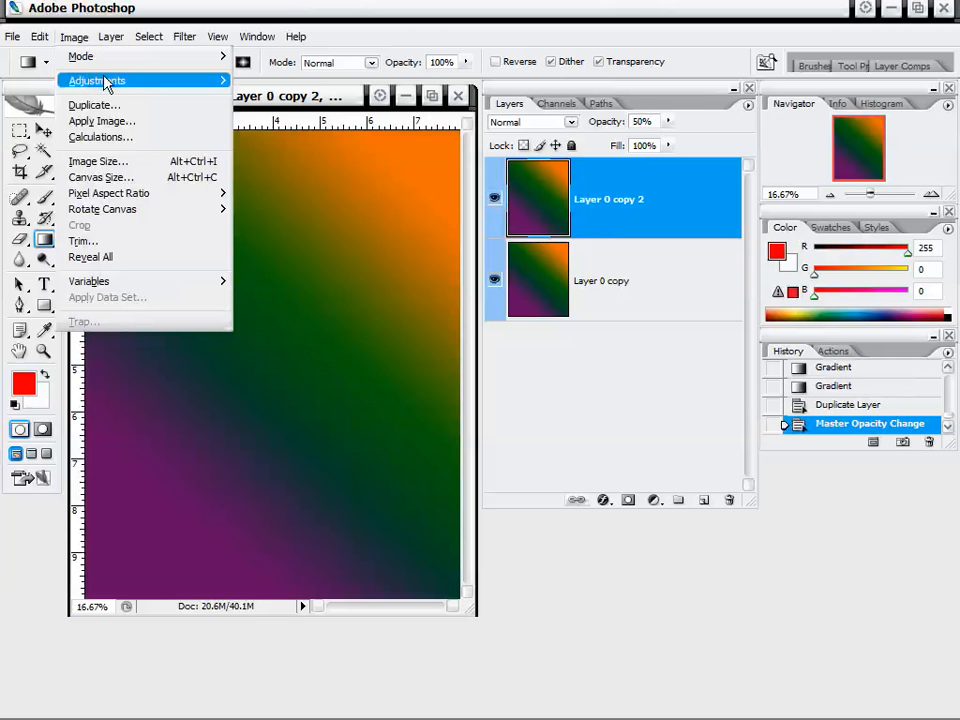
mouse_move(120, 80)
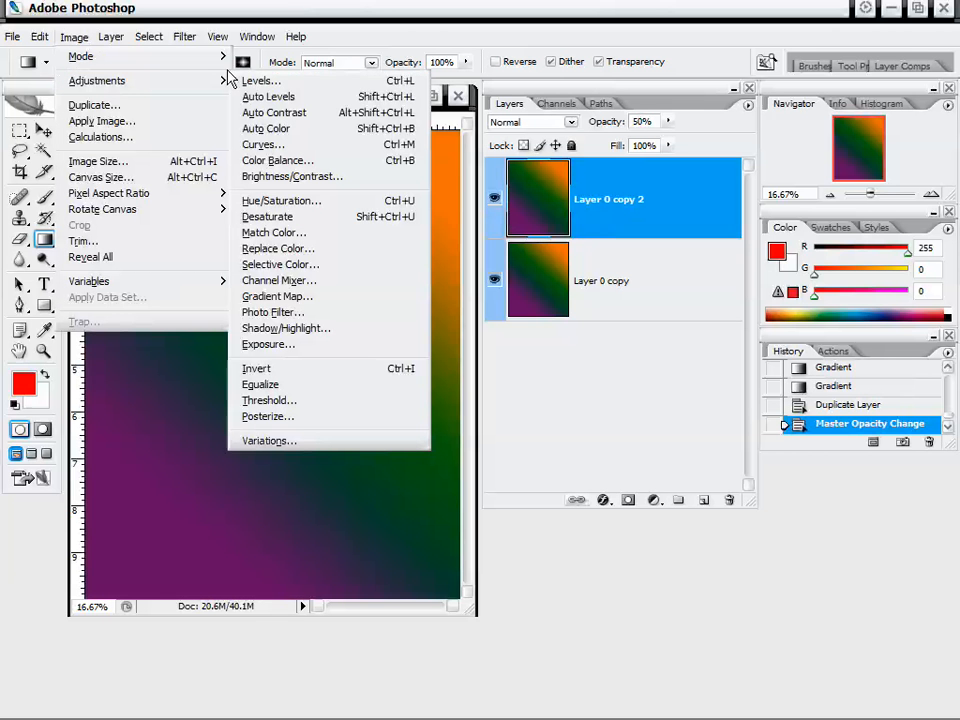
click(310, 202)
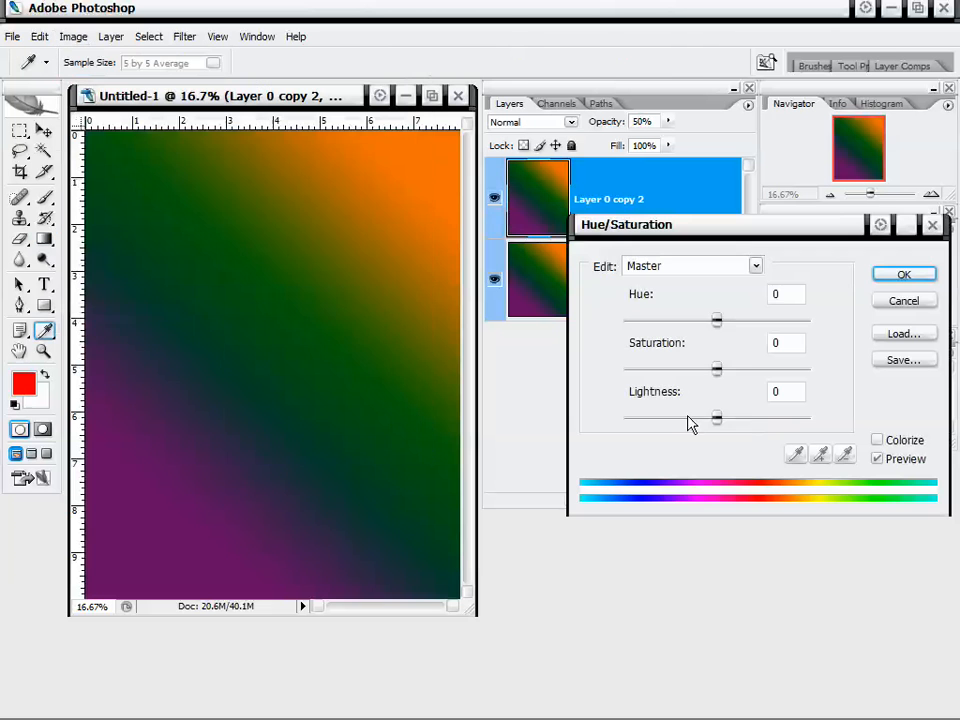
drag(716, 319, 649, 324)
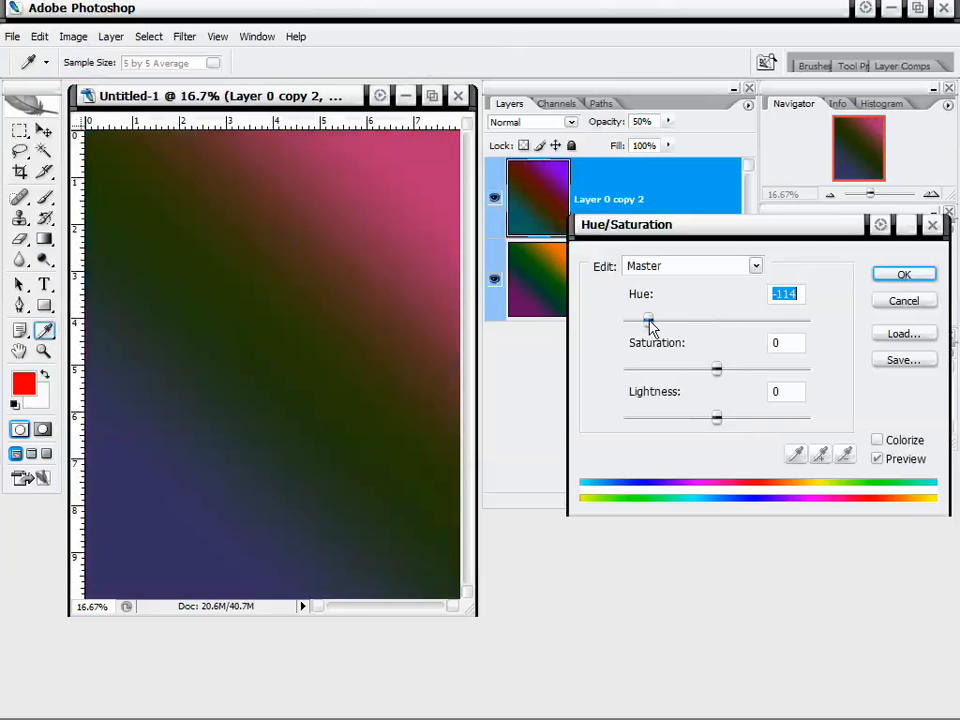
click(891, 279)
Add a Levels adjustment layer above Layer 0 copy 2 with input levels 22, 1.00 and 140.
click(638, 308)
click(665, 216)
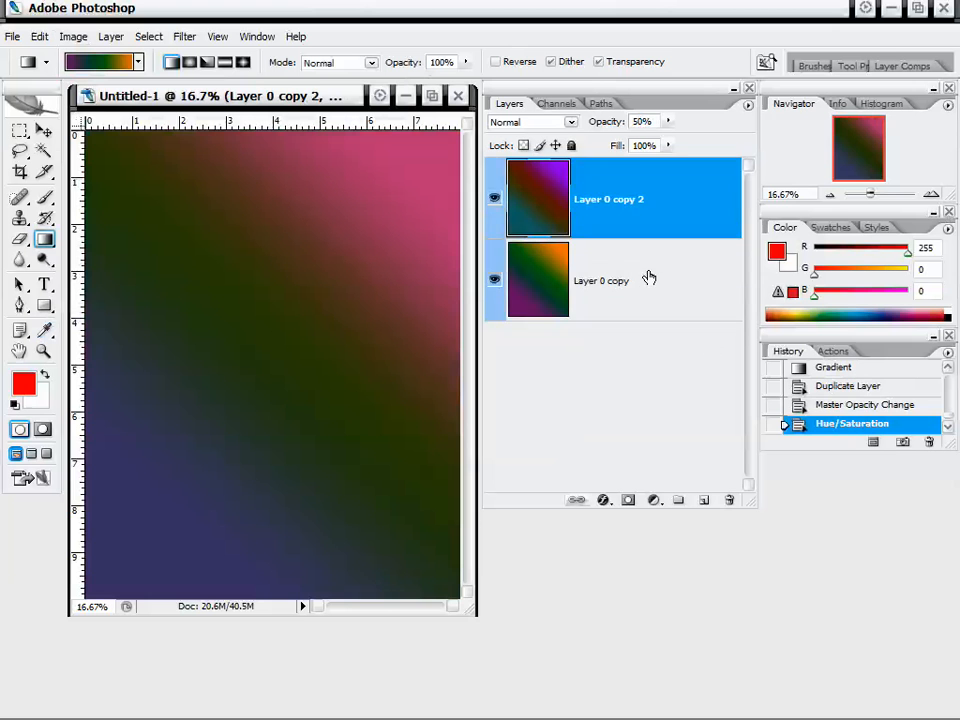
click(649, 278)
click(664, 212)
click(655, 500)
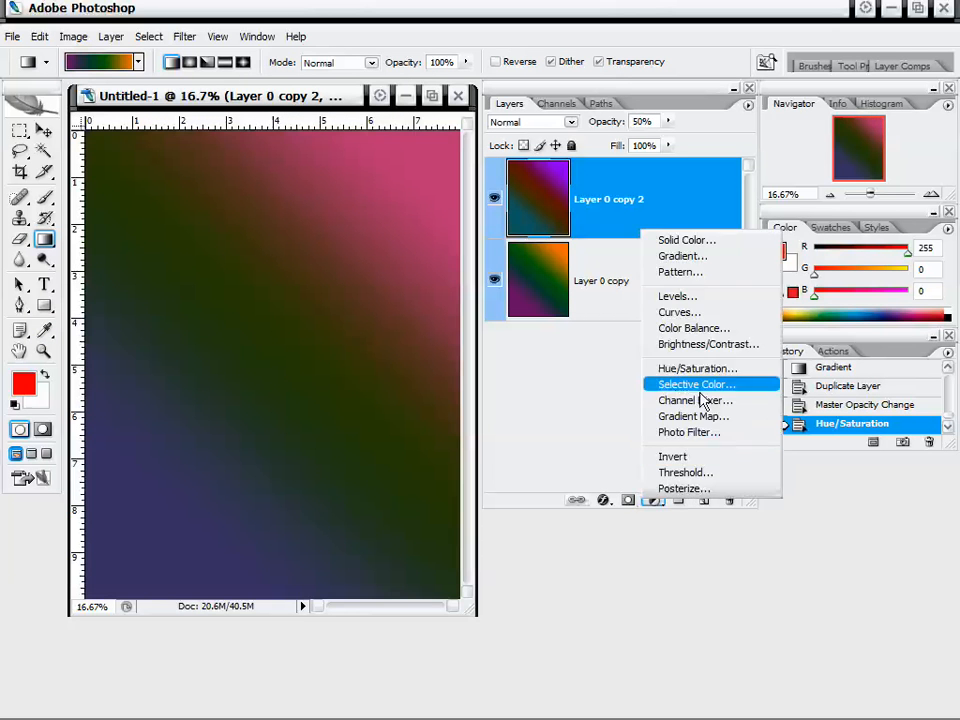
click(680, 300)
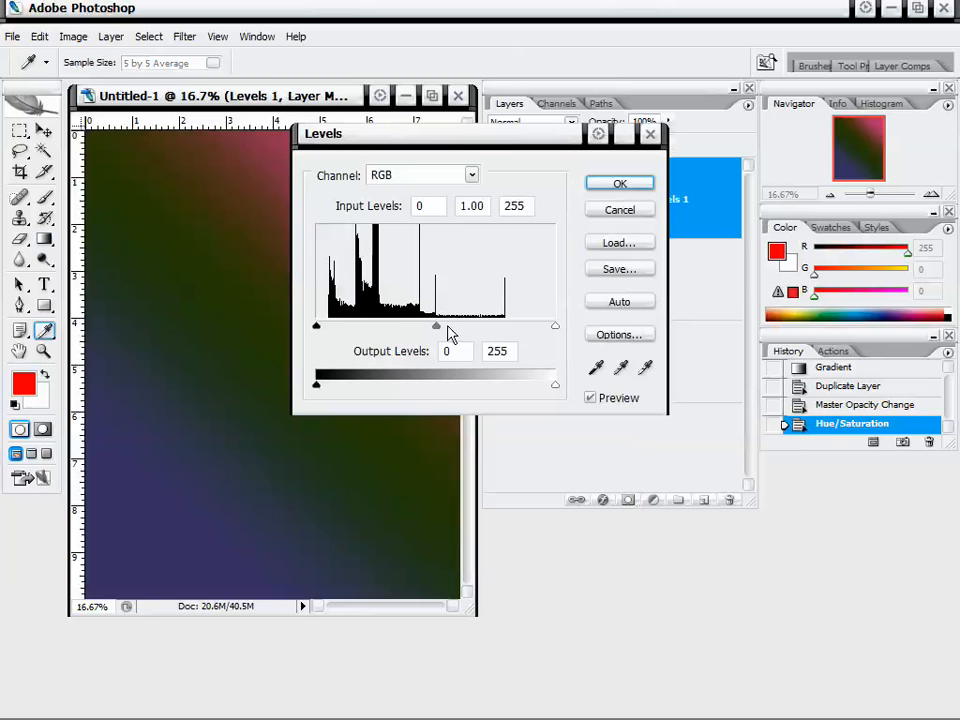
drag(448, 328, 410, 330)
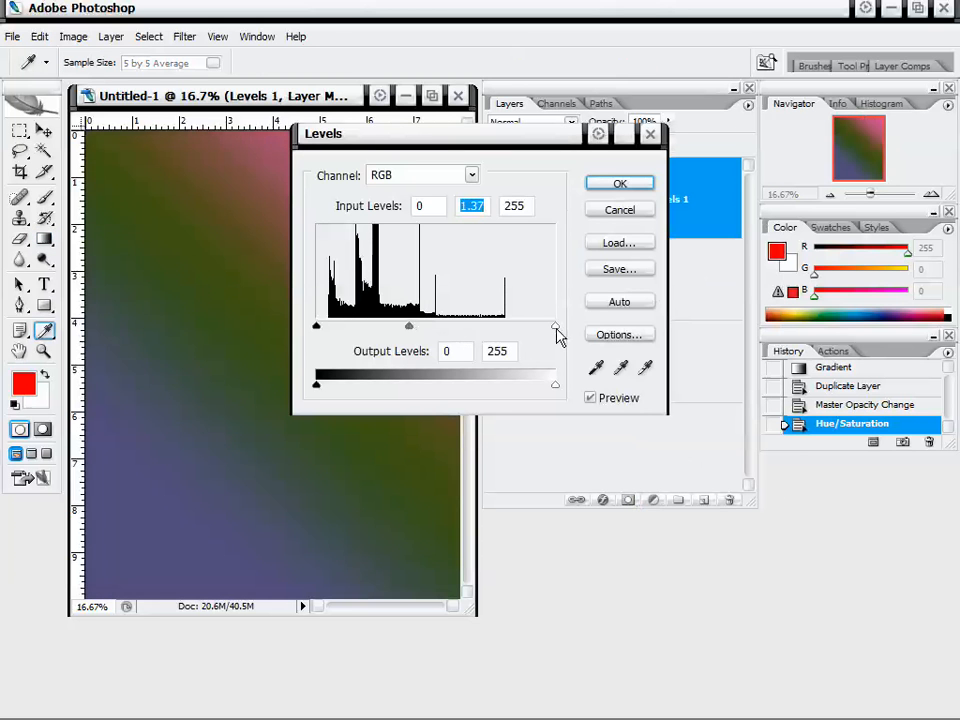
drag(557, 330, 447, 328)
drag(367, 328, 398, 328)
mouse_move(317, 330)
mouse_down()
mouse_move(368, 328)
mouse_move(336, 328)
mouse_up()
drag(408, 328, 392, 328)
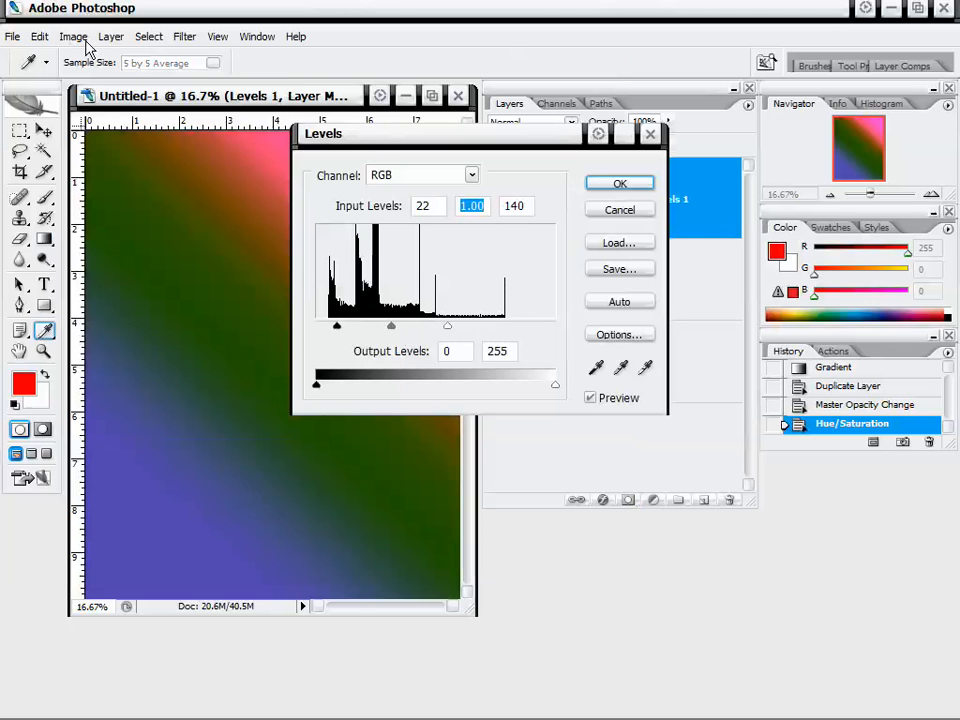
click(610, 187)
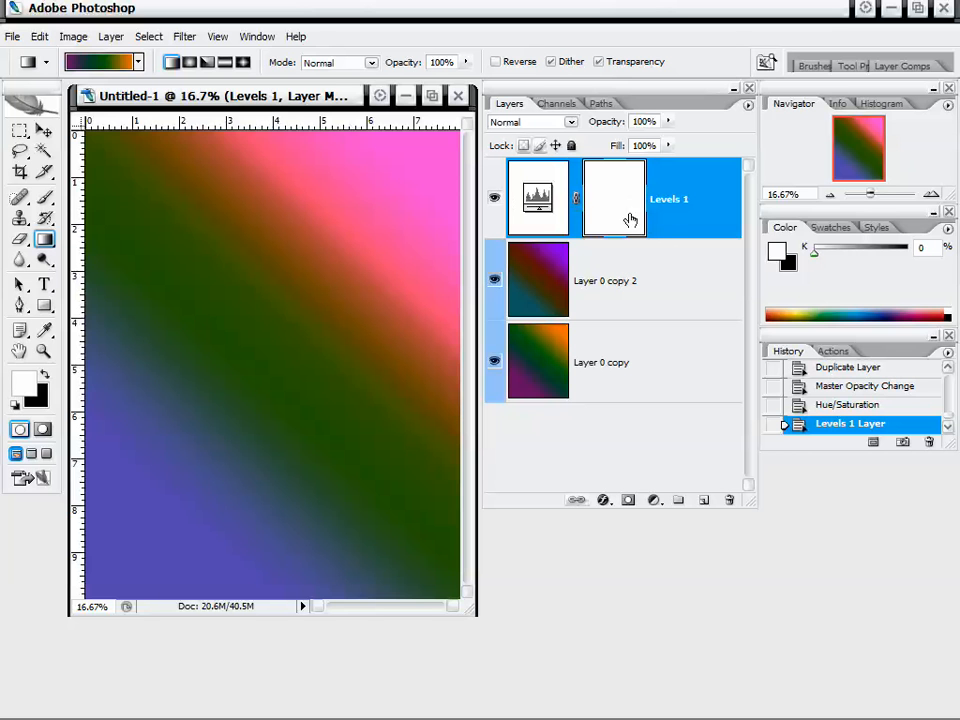
Open Levels on the Levels 1 layer mask and cancel the dialog.
click(74, 37)
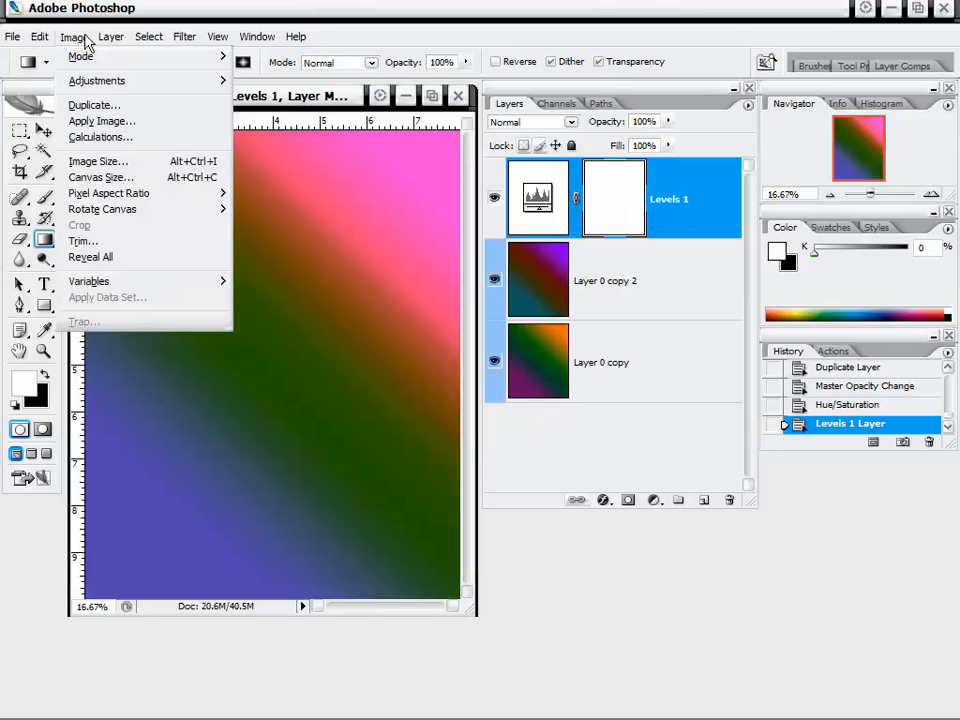
mouse_move(111, 84)
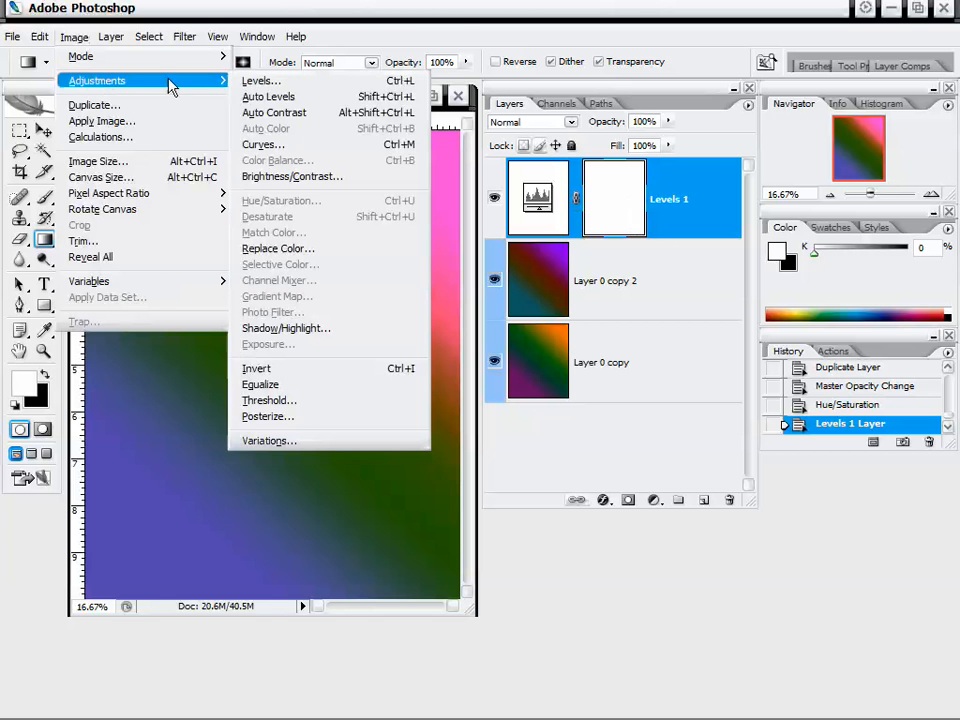
click(240, 79)
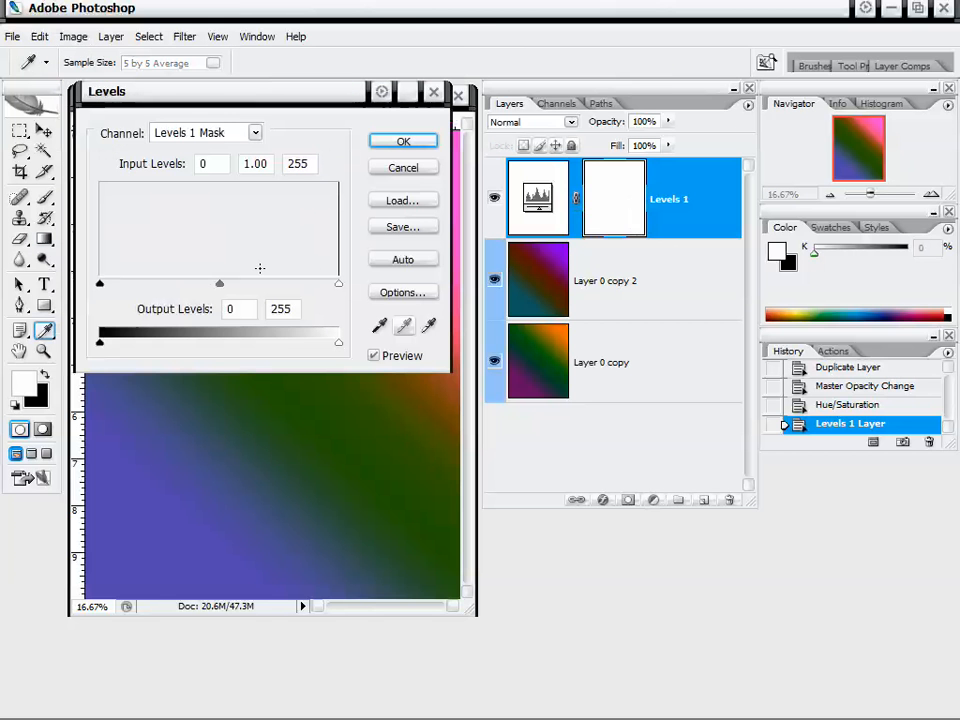
drag(252, 108, 262, 114)
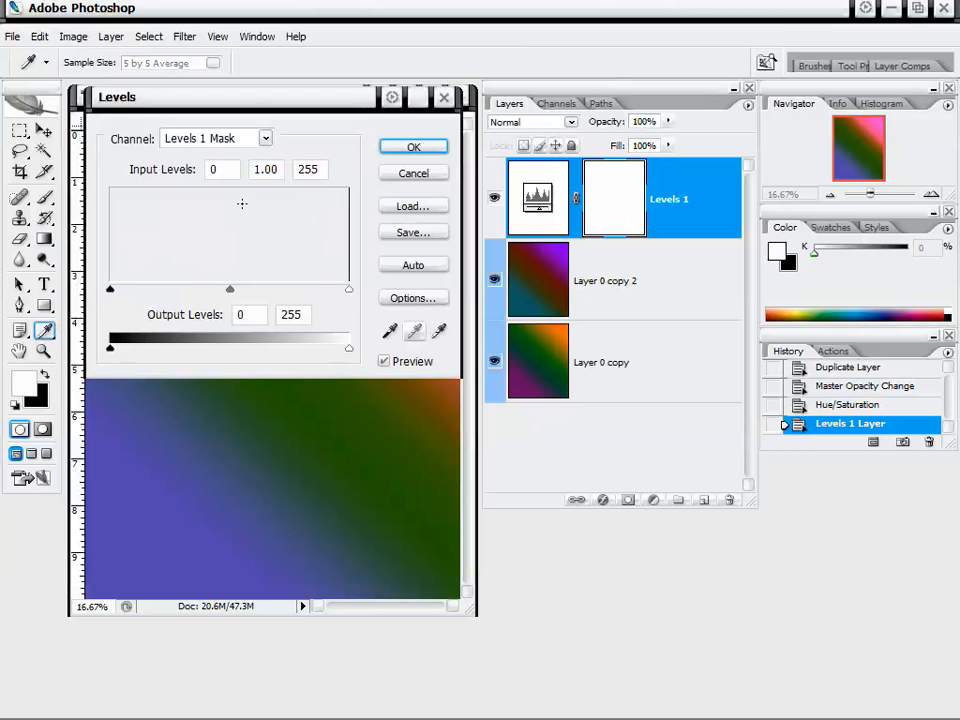
click(413, 174)
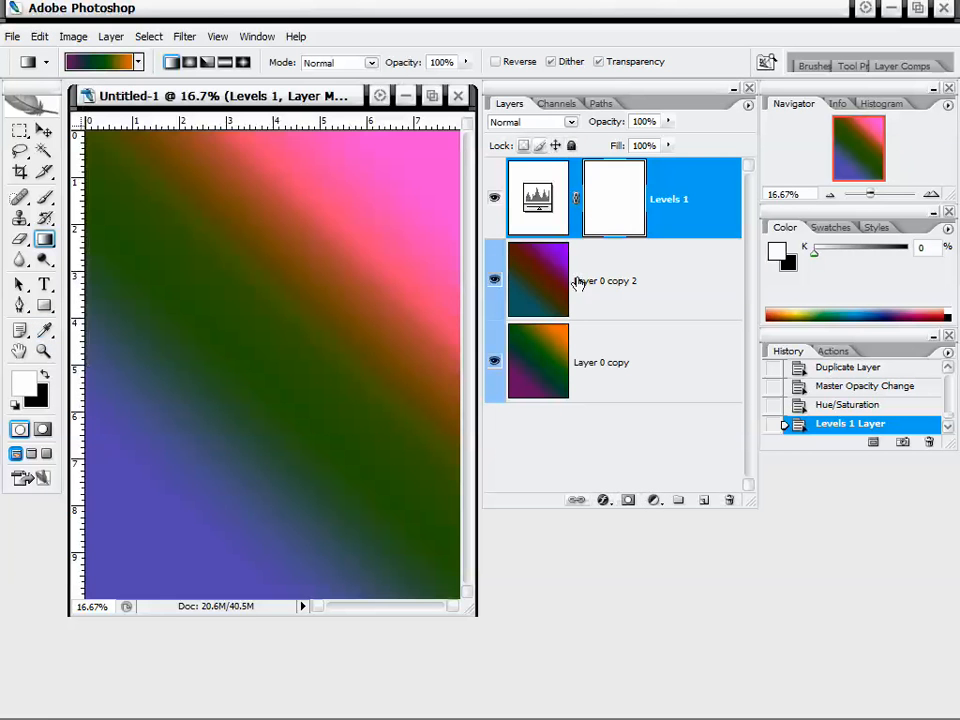
Duplicate Layer 0 copy and Layer 0 copy 2.
click(598, 283)
click(598, 360)
click(639, 298)
click(636, 328)
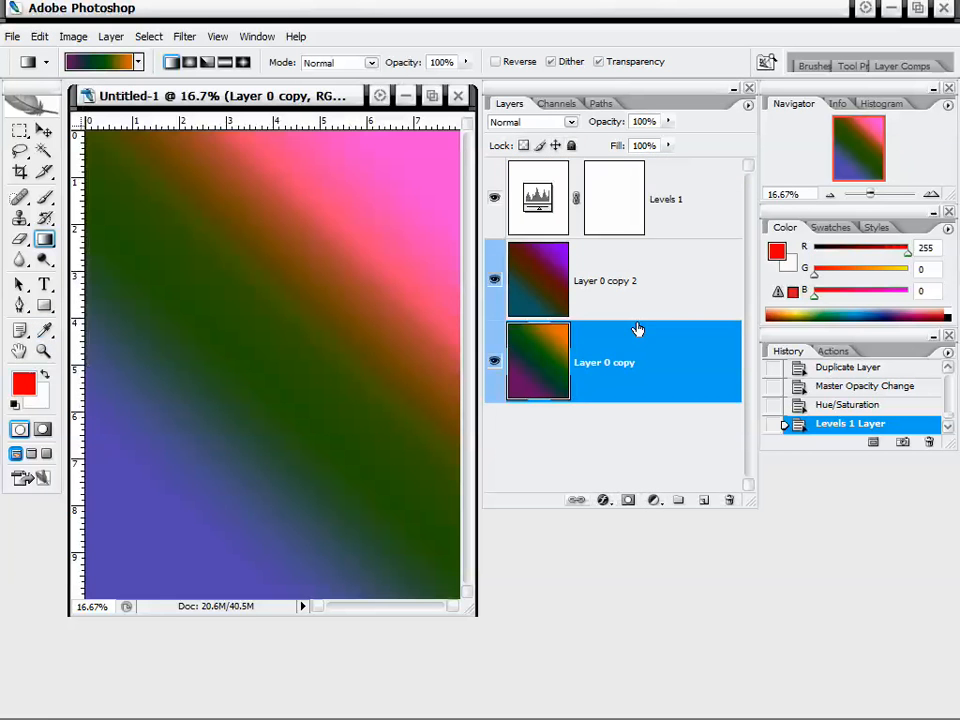
click(647, 295)
click(614, 367)
drag(636, 362, 703, 499)
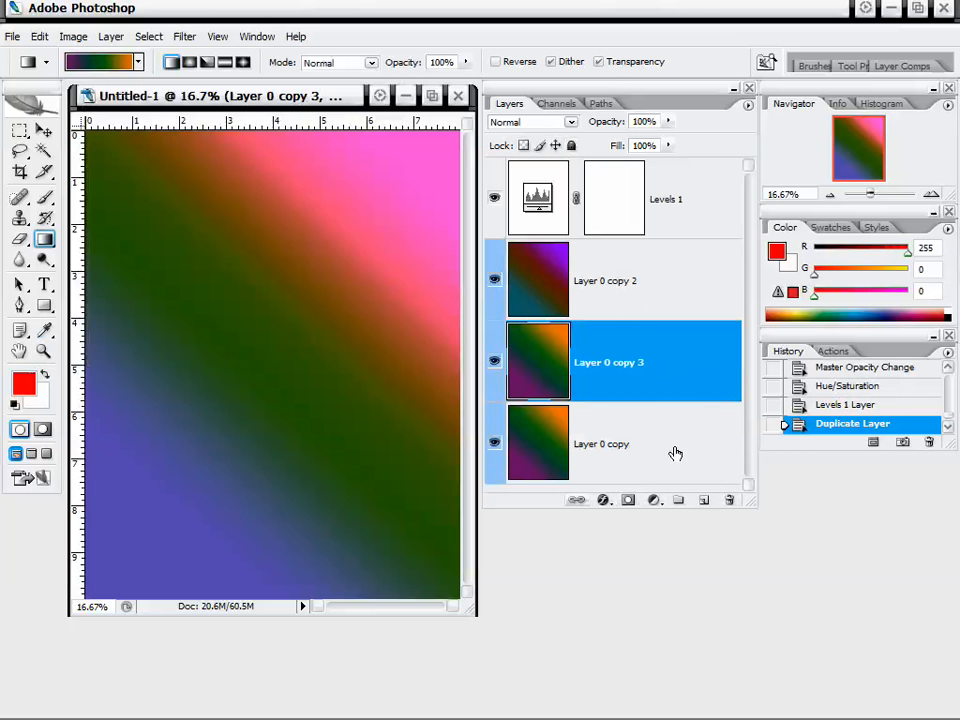
drag(664, 283, 700, 500)
Add a Hue/Saturation adjustment layer above Levels 1, dragging the hue slider toward positive values.
click(694, 218)
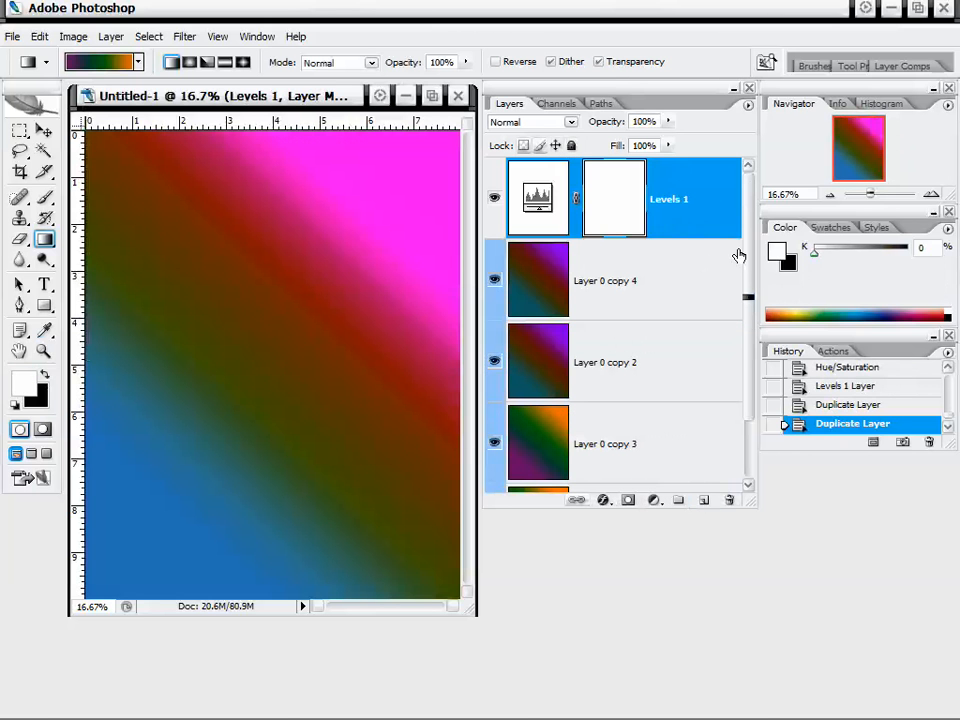
scroll(738, 265, down, 1)
scroll(745, 264, up, 1)
scroll(750, 258, up, 1)
click(655, 500)
click(681, 376)
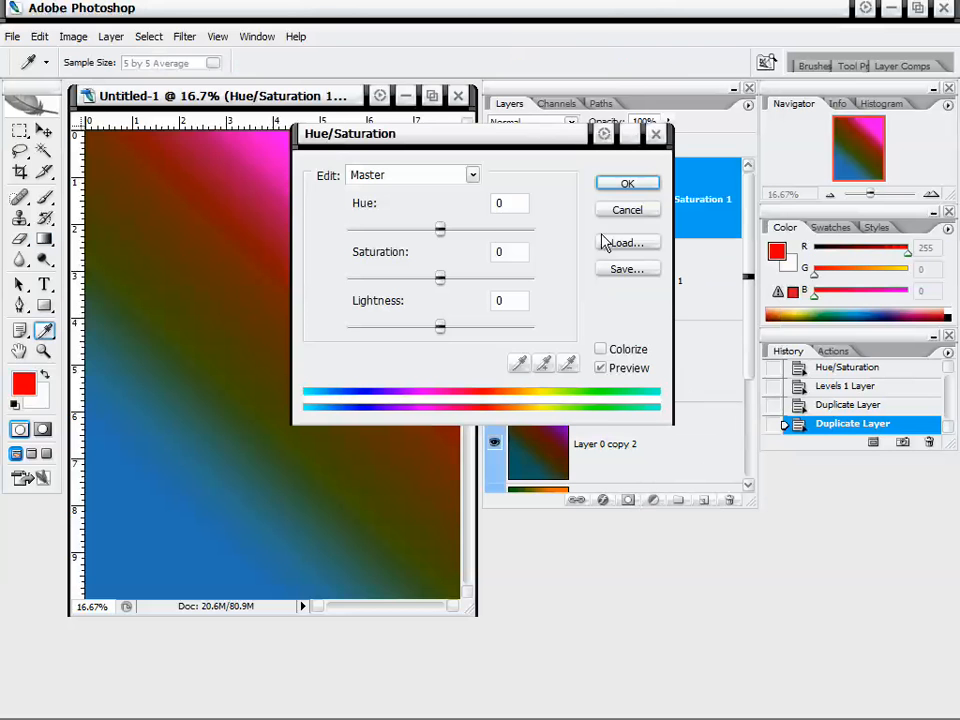
drag(439, 228, 527, 246)
click(610, 186)
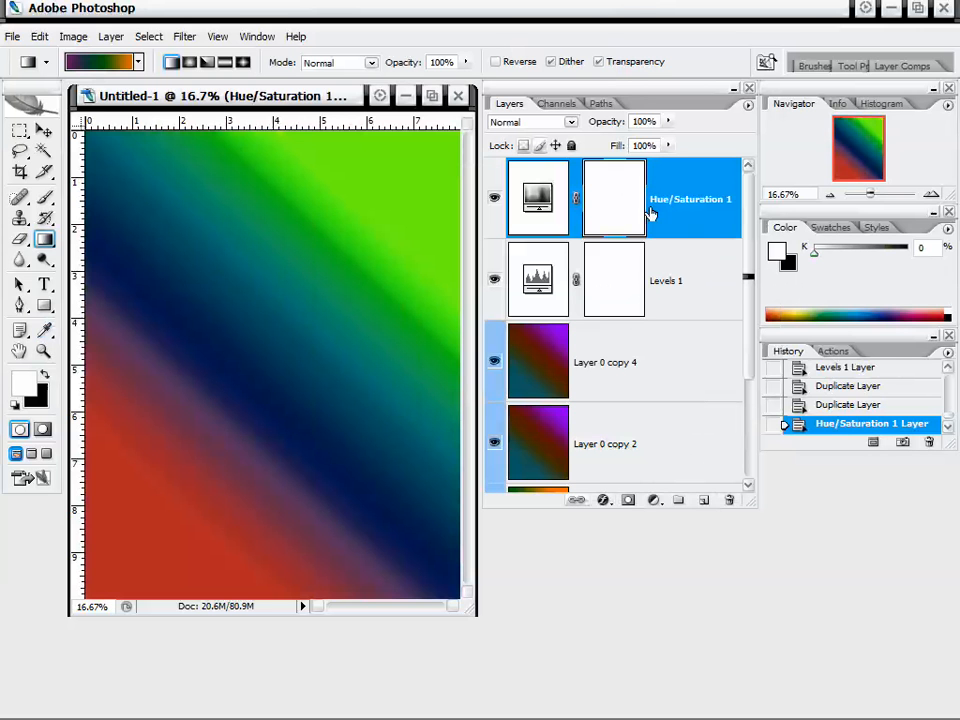
Add an Invert adjustment layer above Hue/Saturation 1.
click(655, 499)
click(678, 462)
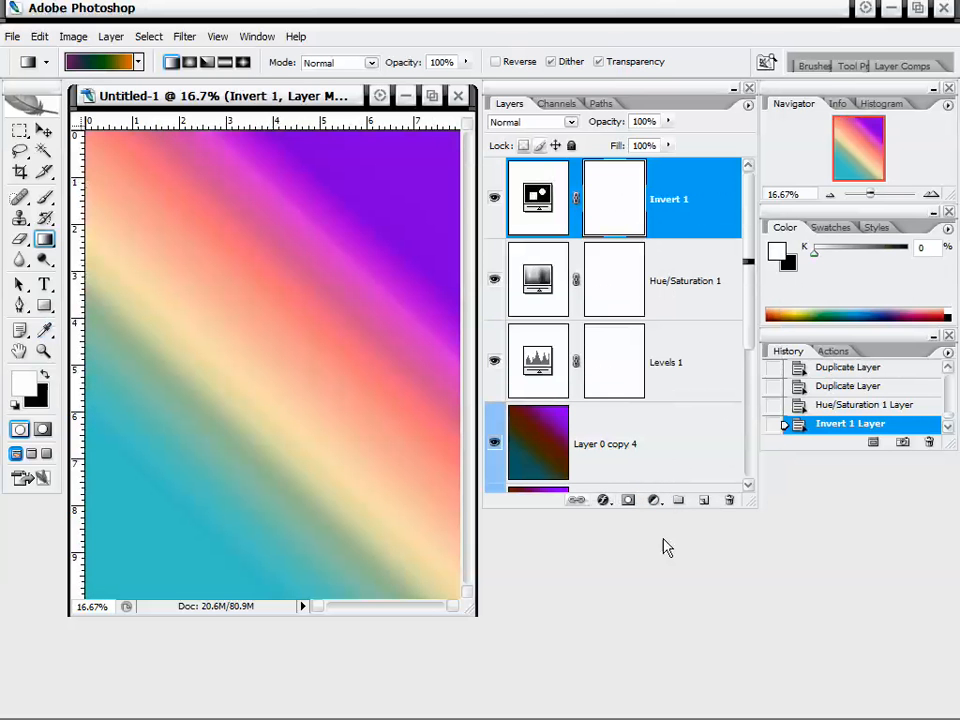
click(655, 500)
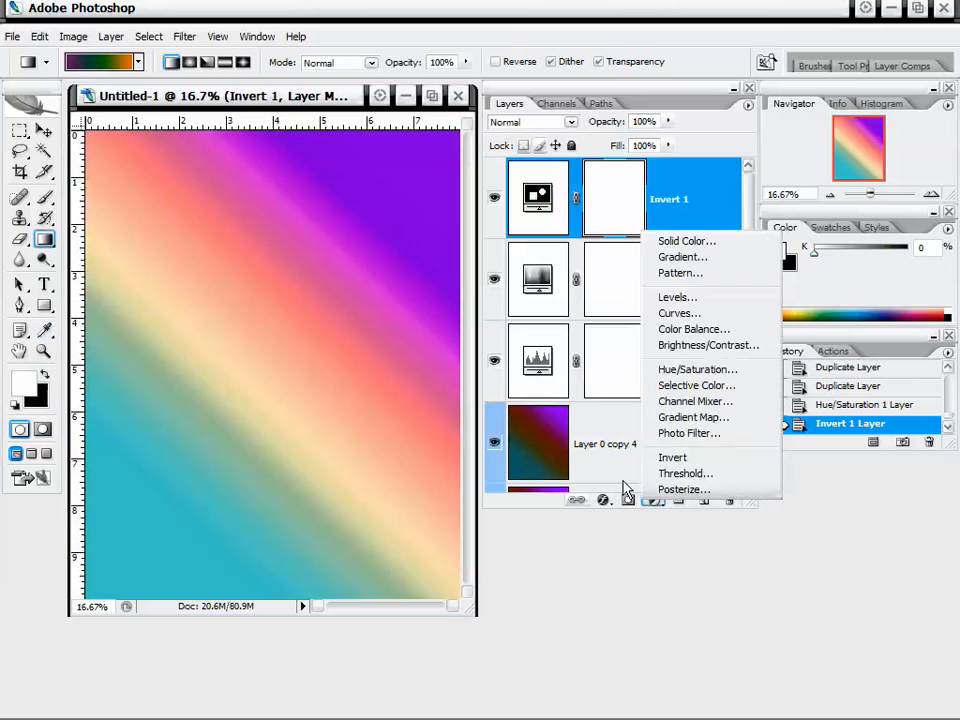
click(602, 465)
Examine the layer stack by selecting each adjustment layer and Layer 0 copy 4 in turn.
click(660, 443)
scroll(659, 443, up, 3)
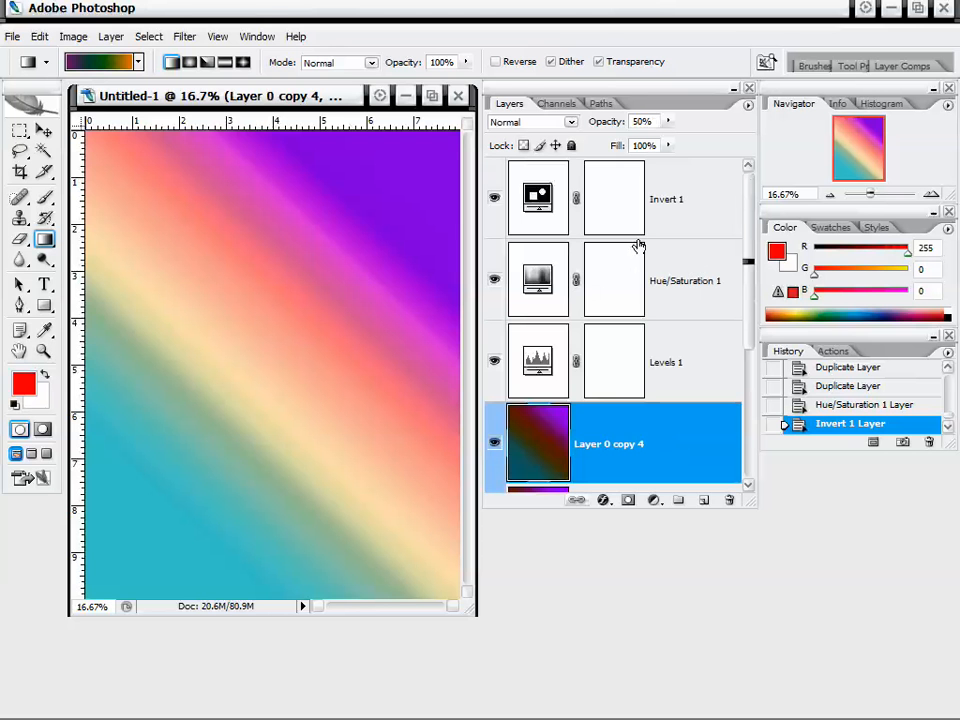
mouse_move(748, 231)
mouse_down()
mouse_move(729, 326)
mouse_move(765, 232)
mouse_up()
drag(740, 285, 760, 268)
click(687, 204)
click(683, 265)
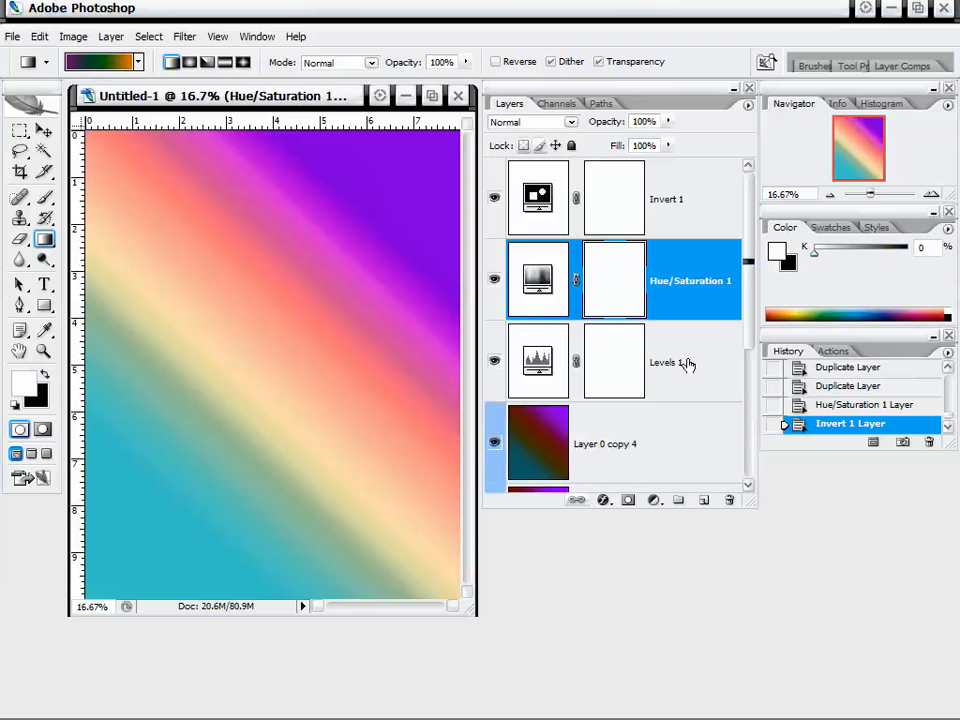
click(686, 362)
click(694, 298)
click(692, 223)
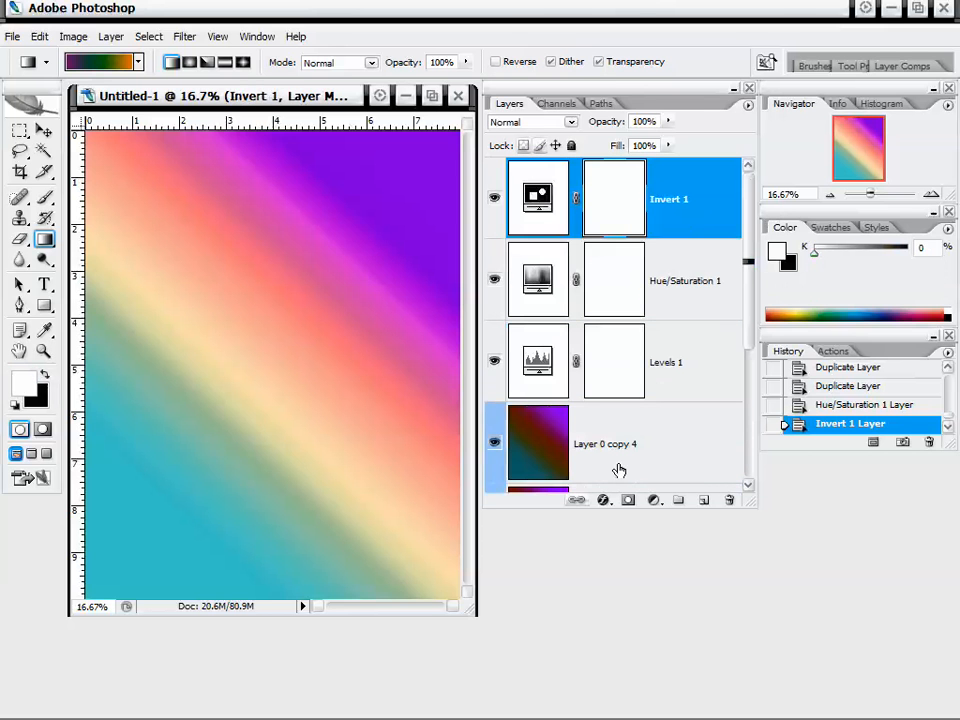
Add a Photo Filter adjustment layer with density 81% and a green filter preset.
click(654, 500)
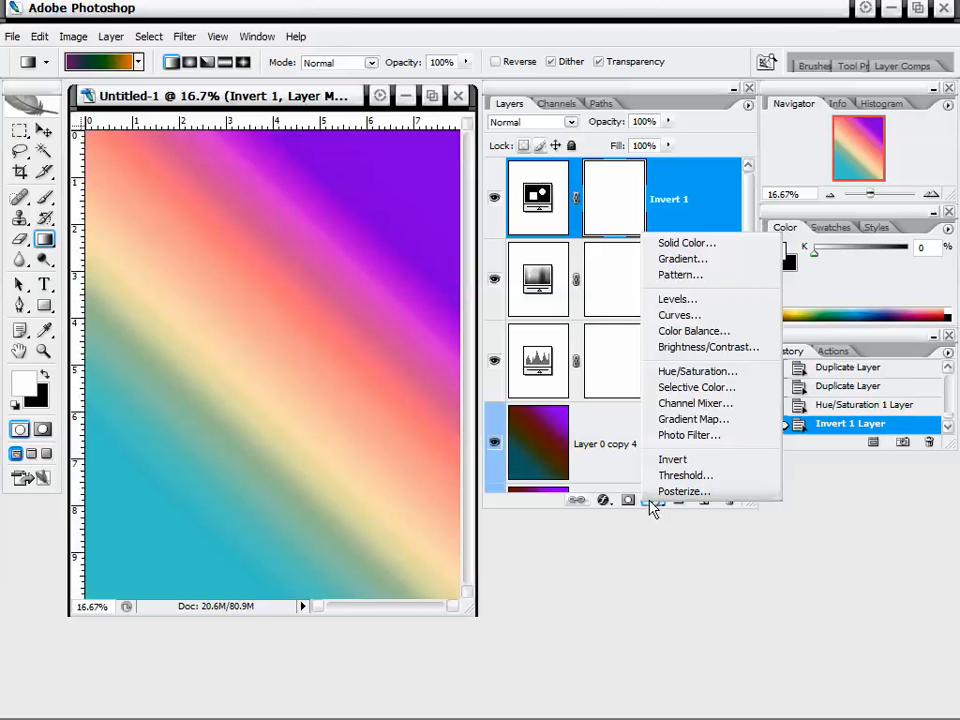
click(672, 435)
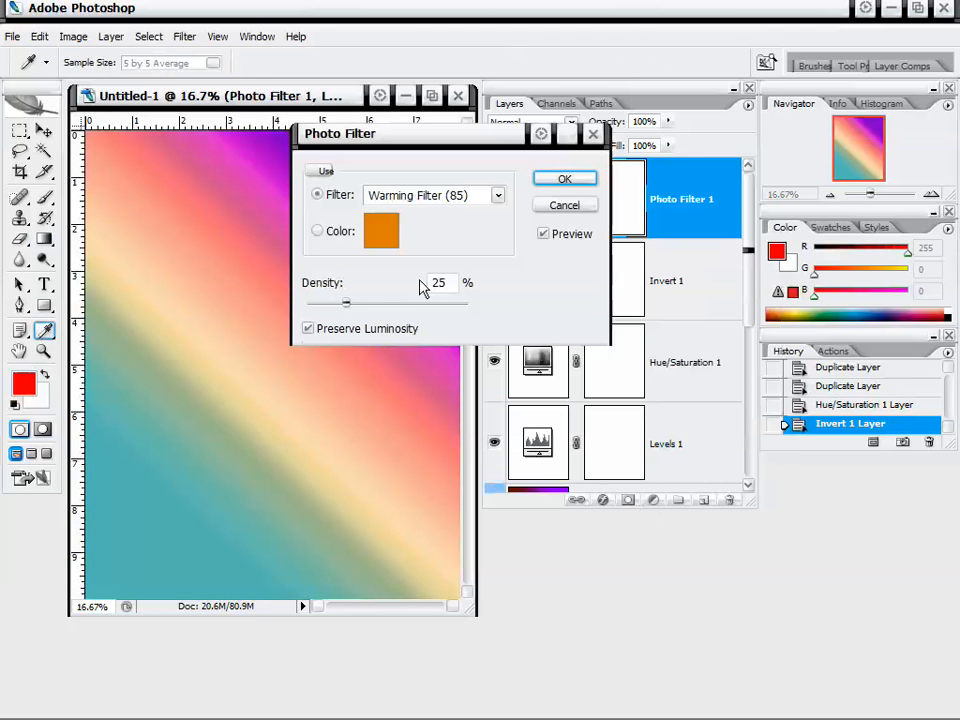
drag(407, 305, 437, 303)
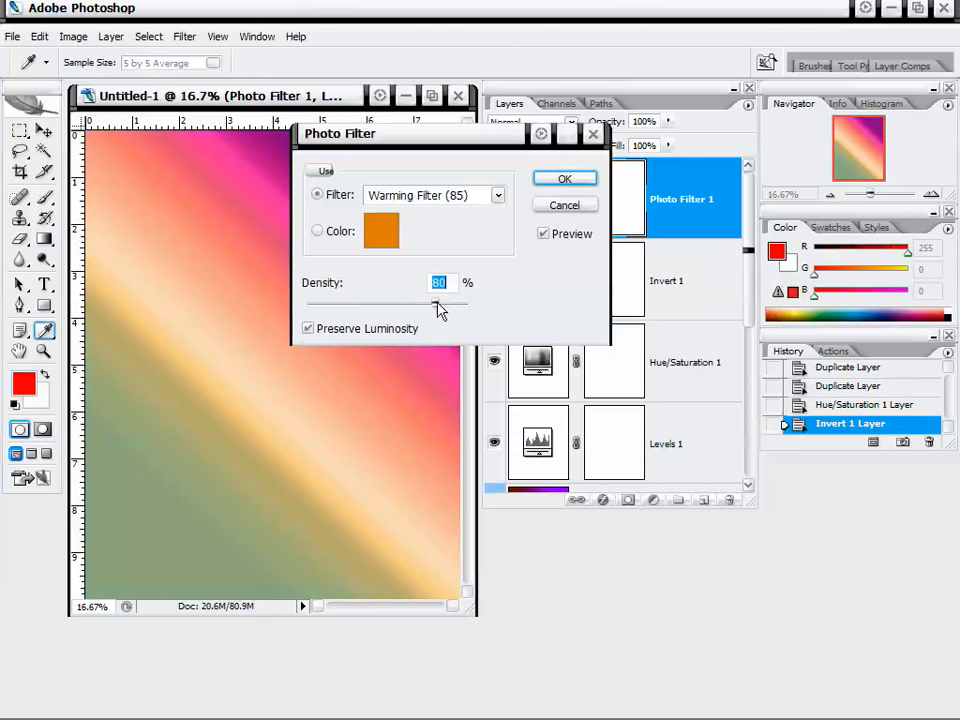
click(449, 205)
click(428, 347)
click(560, 181)
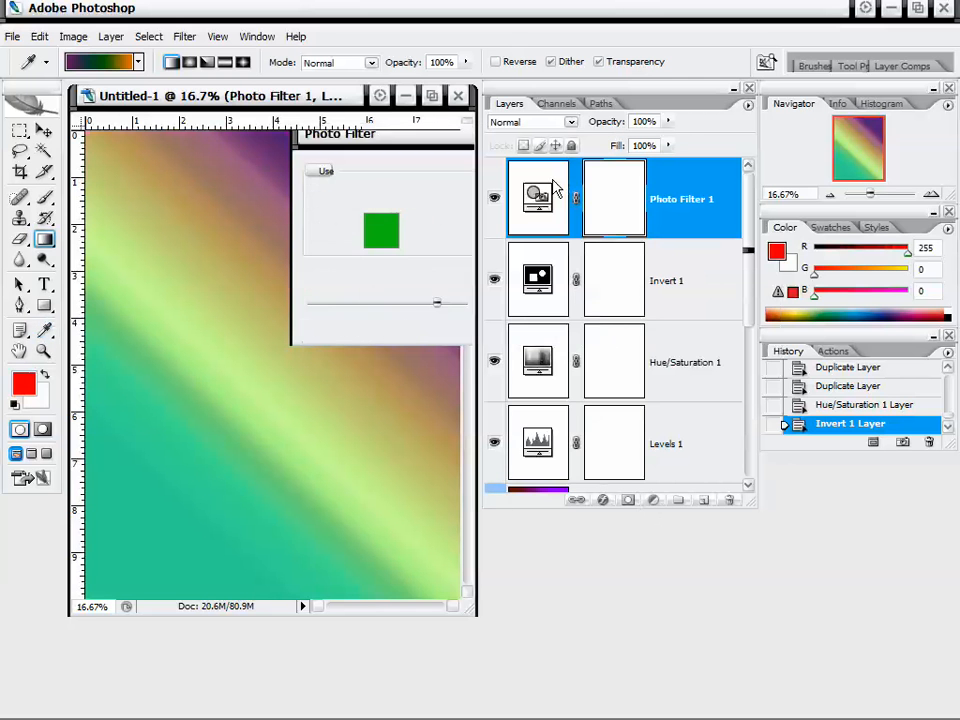
Add a vector mask to the Photo Filter 1 layer.
mouse_move(738, 243)
mouse_down()
mouse_move(750, 251)
mouse_move(750, 274)
mouse_move(750, 243)
mouse_up()
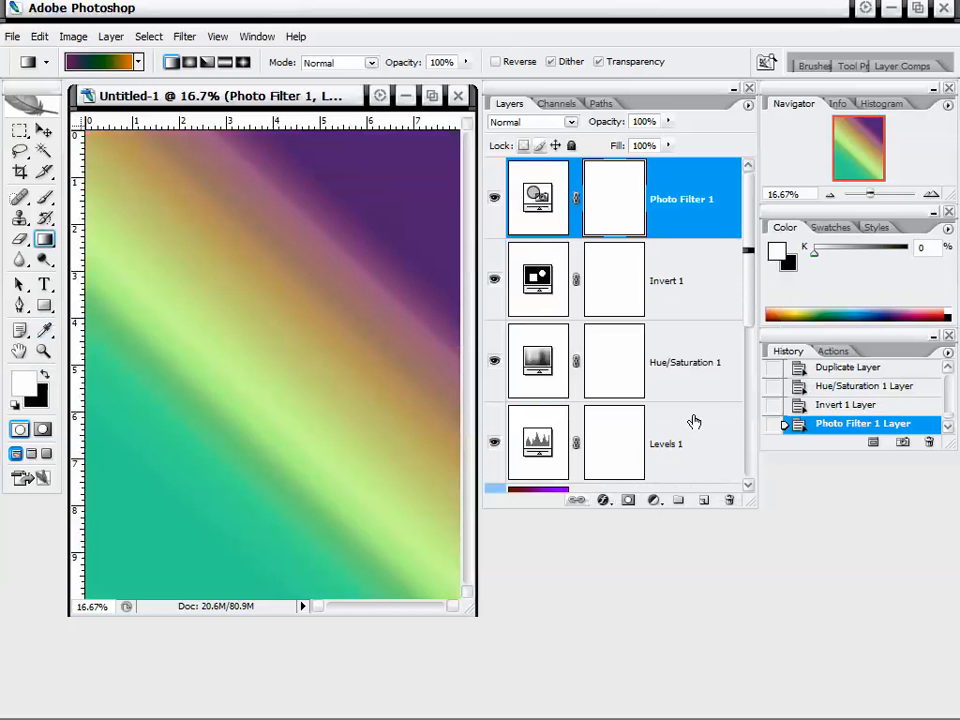
ctrl+click(627, 500)
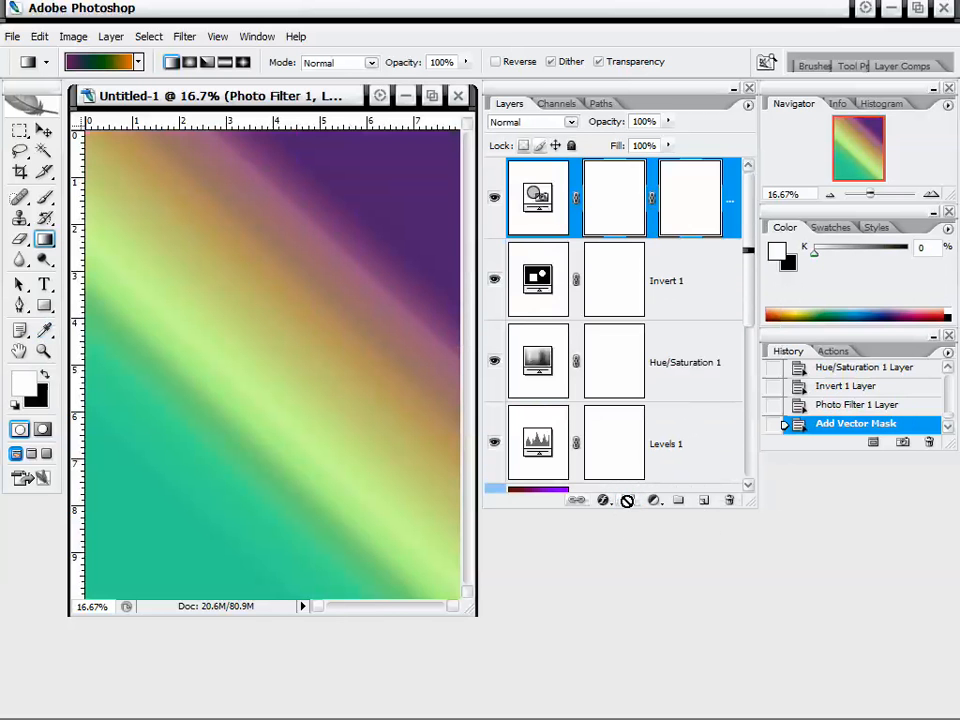
click(702, 276)
click(688, 236)
Add a layer mask to Layer 0 copy 4.
drag(746, 253, 750, 345)
click(677, 349)
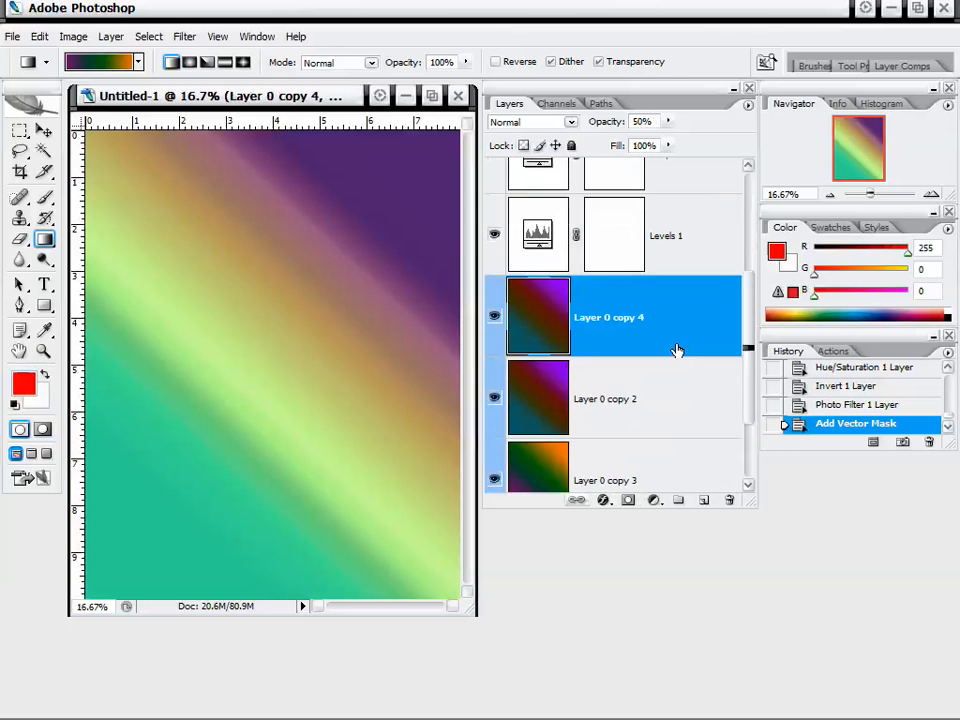
click(628, 500)
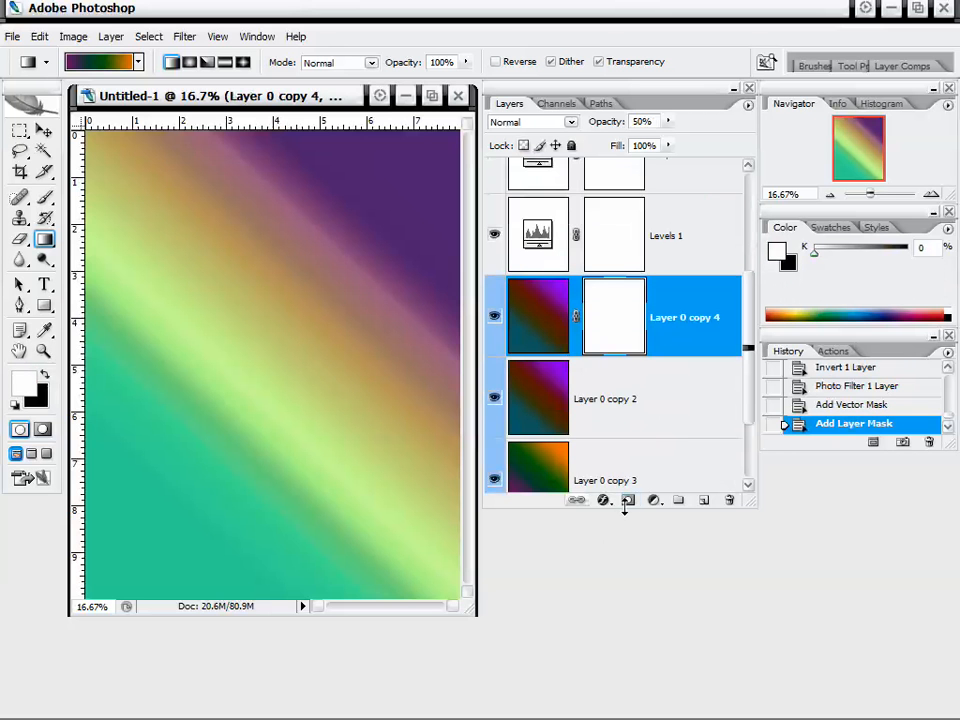
Select Layer 0 copy 2, open its Layer Style blending options, and cancel the dialog.
click(663, 375)
click(677, 317)
click(627, 320)
click(632, 388)
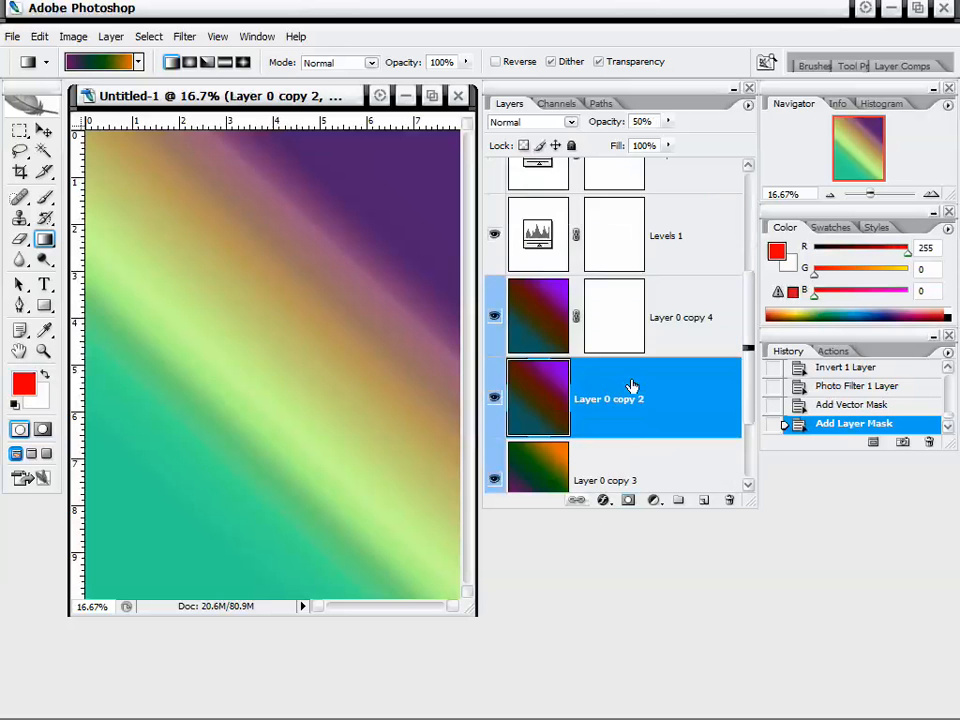
scroll(641, 417, down, 2)
click(664, 358)
click(695, 260)
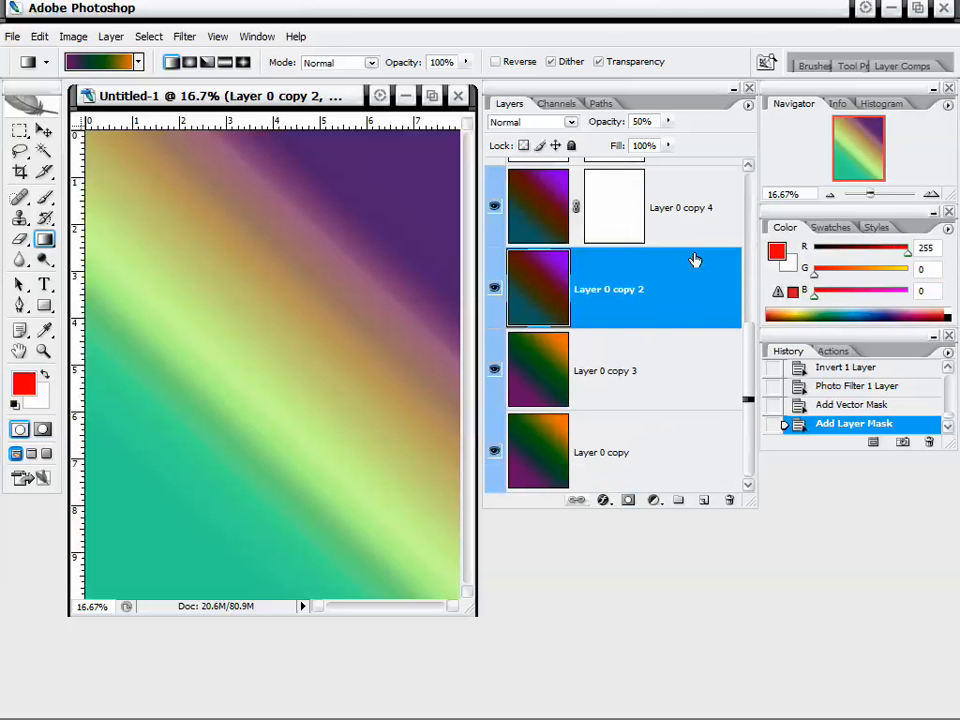
click(604, 501)
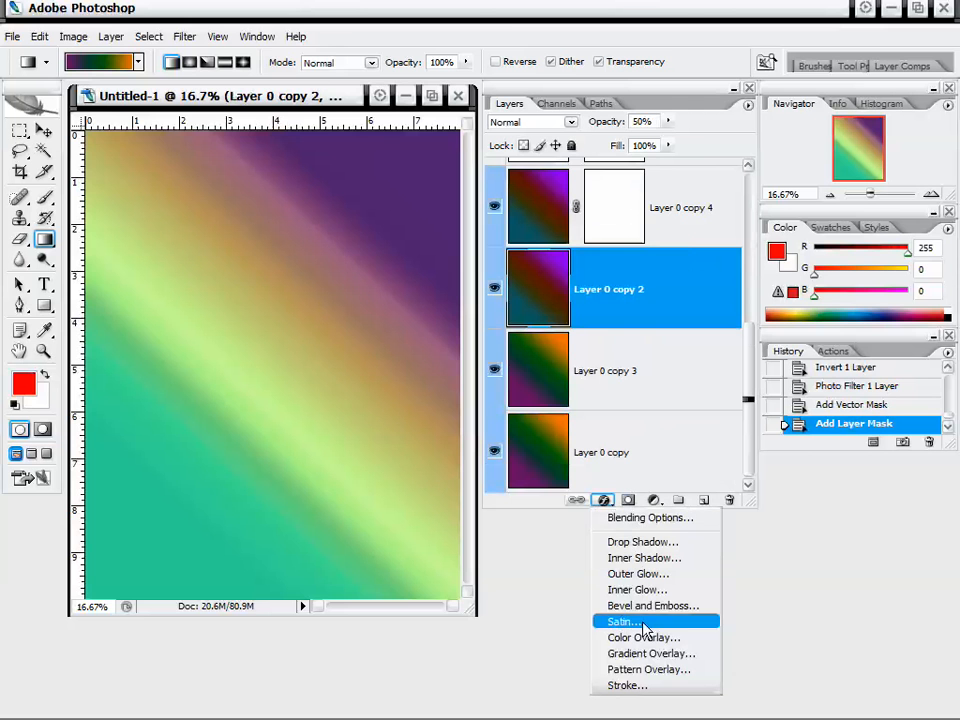
click(680, 521)
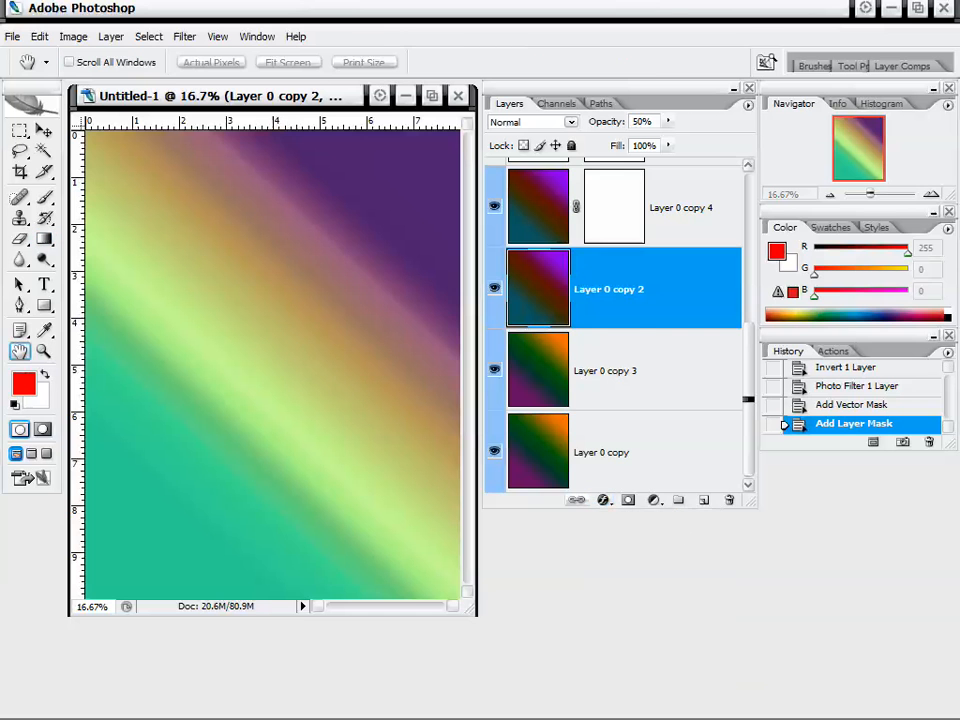
drag(853, 103, 369, 167)
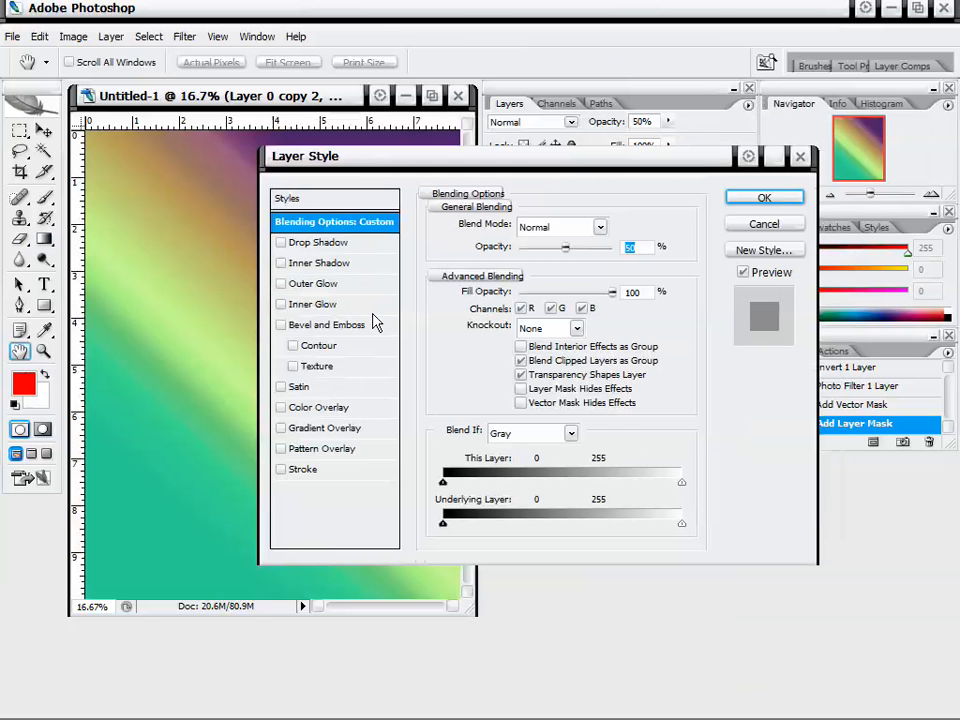
click(762, 228)
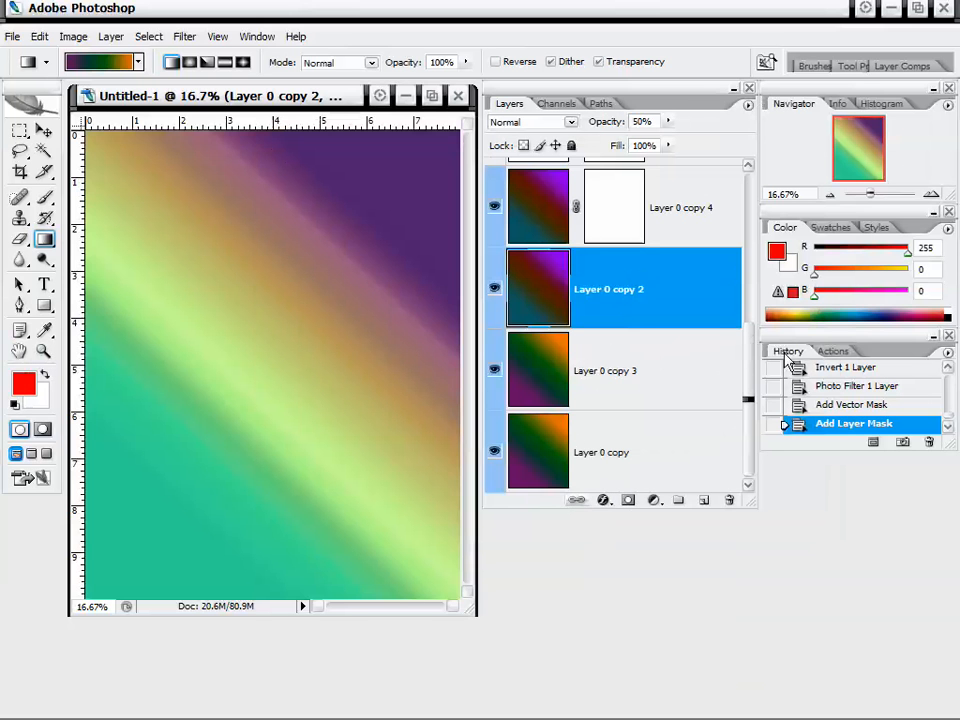
Add a red Corinthian 36 pt text layer reading "asileFX" on the canvas.
mouse_move(748, 399)
mouse_down()
mouse_move(752, 248)
mouse_move(770, 372)
mouse_move(762, 390)
mouse_up()
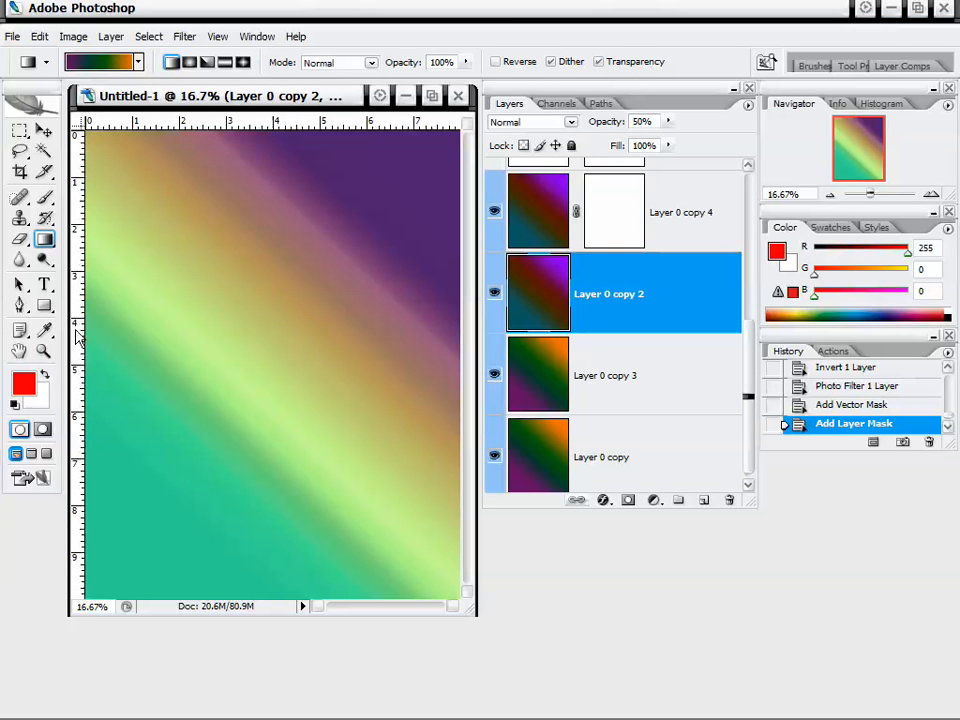
click(44, 284)
click(150, 304)
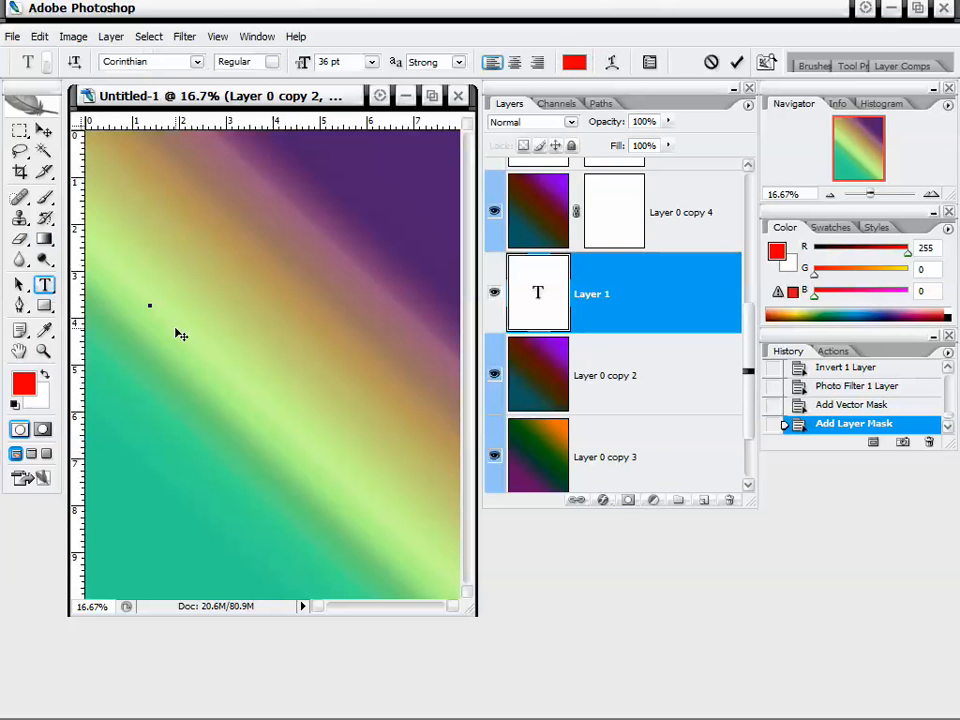
text(AfteFx)
click(615, 300)
Duplicate the asileFX text layer and move the copy just below and right of the original.
drag(658, 306, 703, 500)
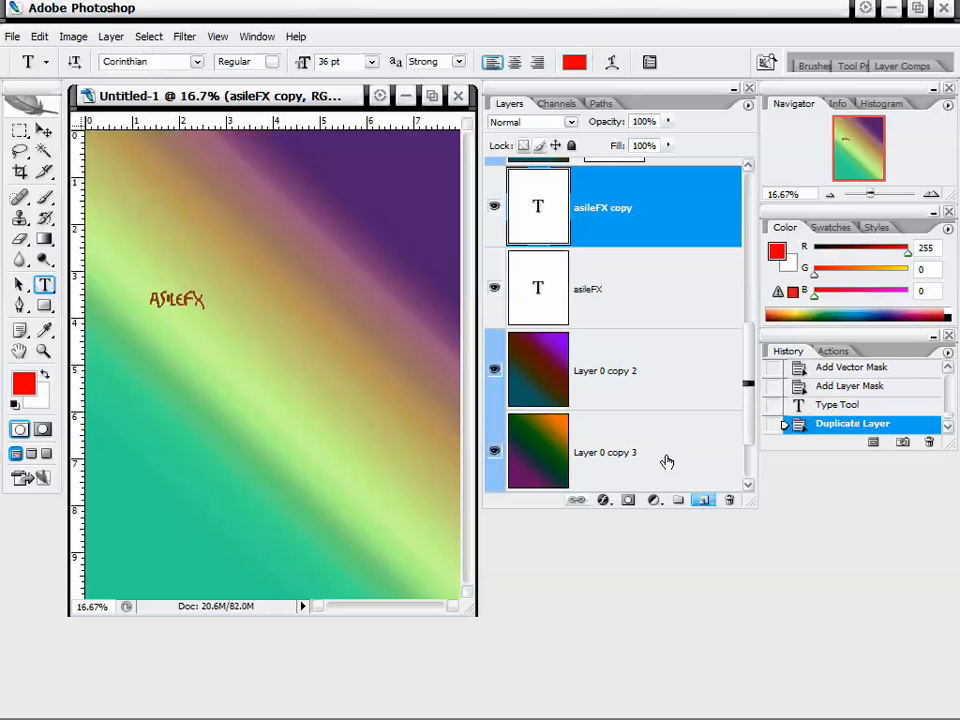
click(44, 131)
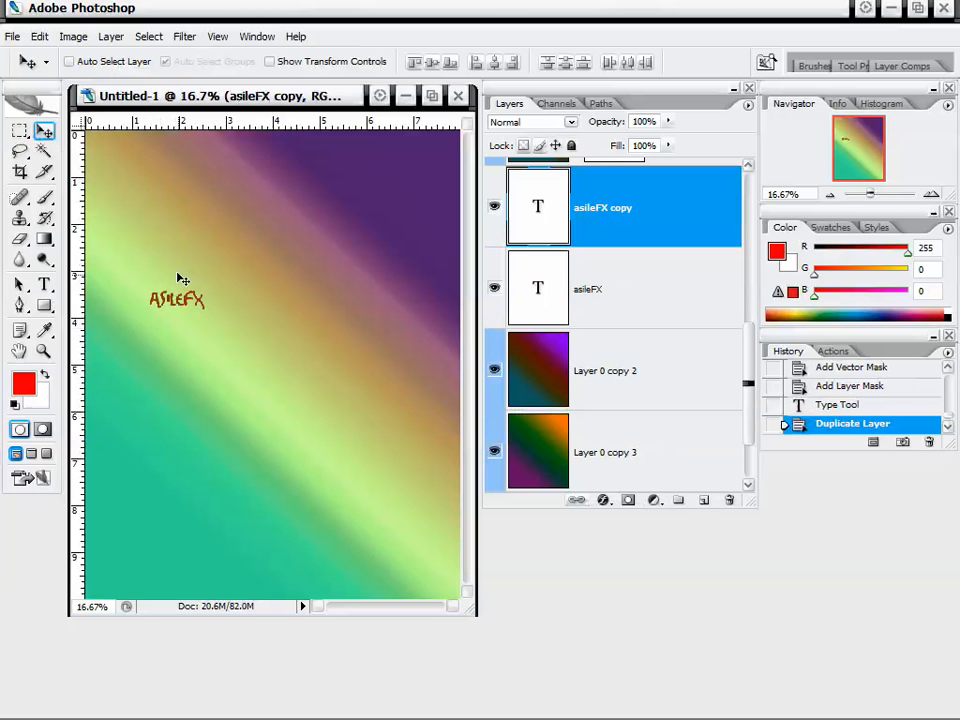
drag(182, 279, 237, 326)
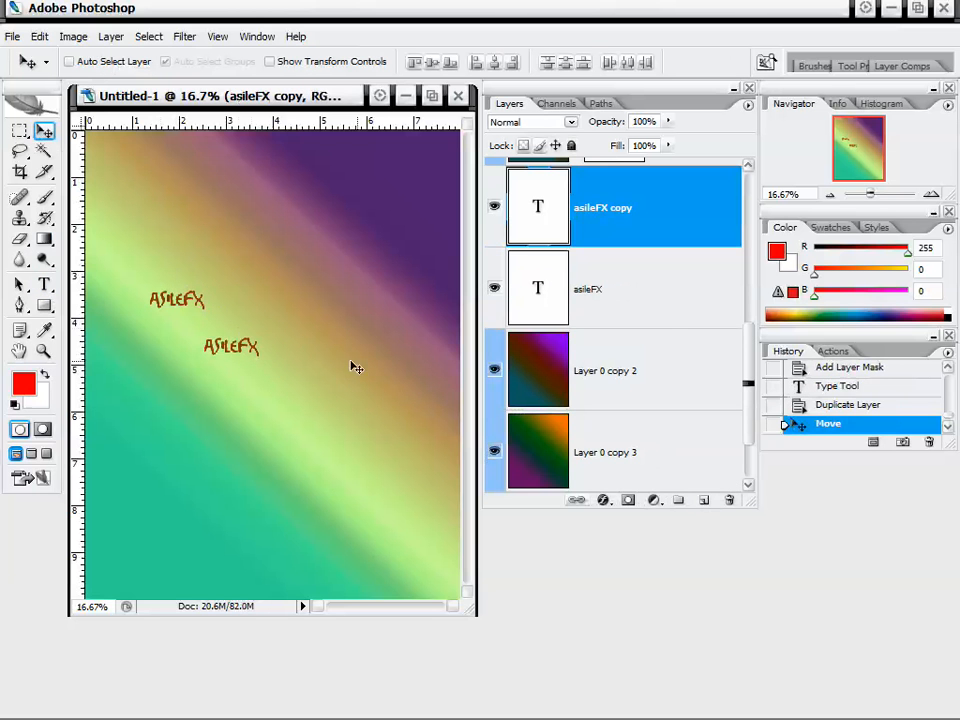
drag(240, 350, 212, 328)
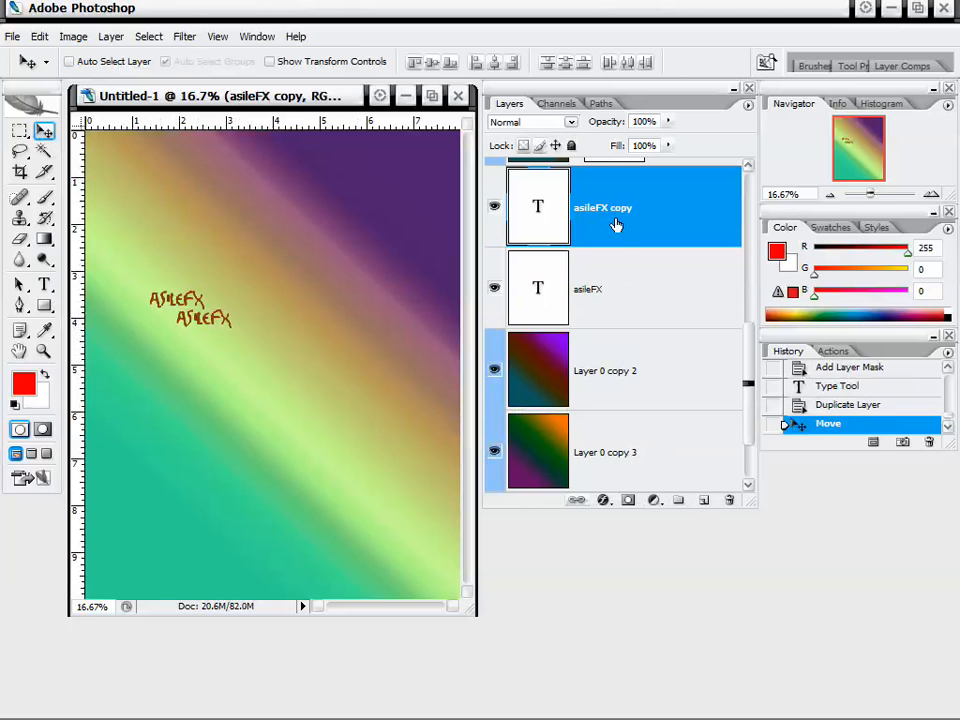
Select both text layers and move them together toward the middle of the canvas.
shift+click(688, 266)
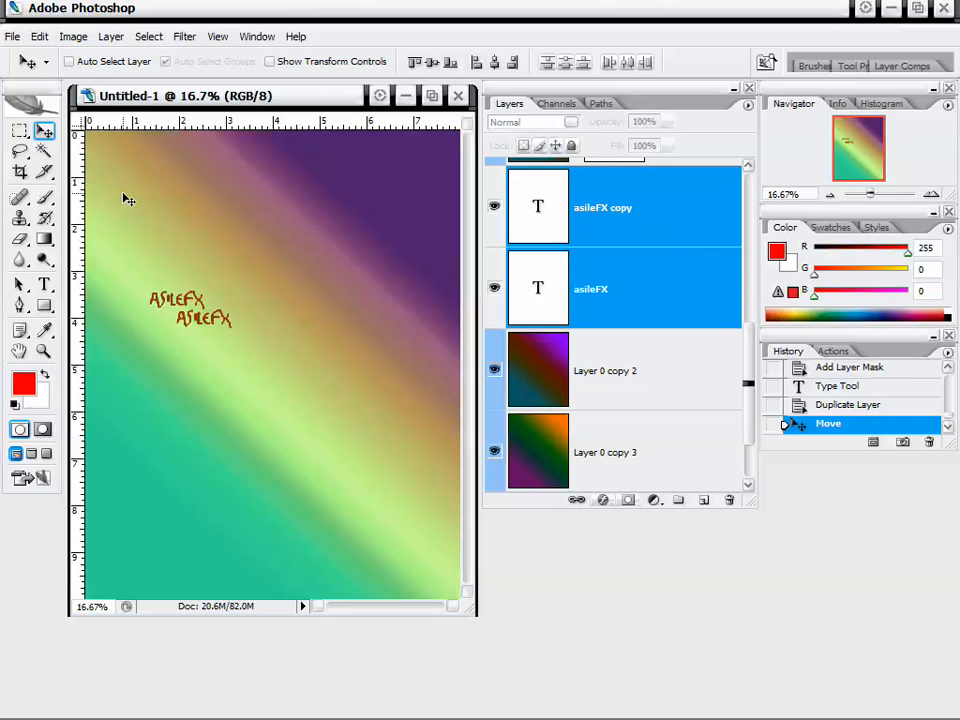
drag(190, 281, 266, 306)
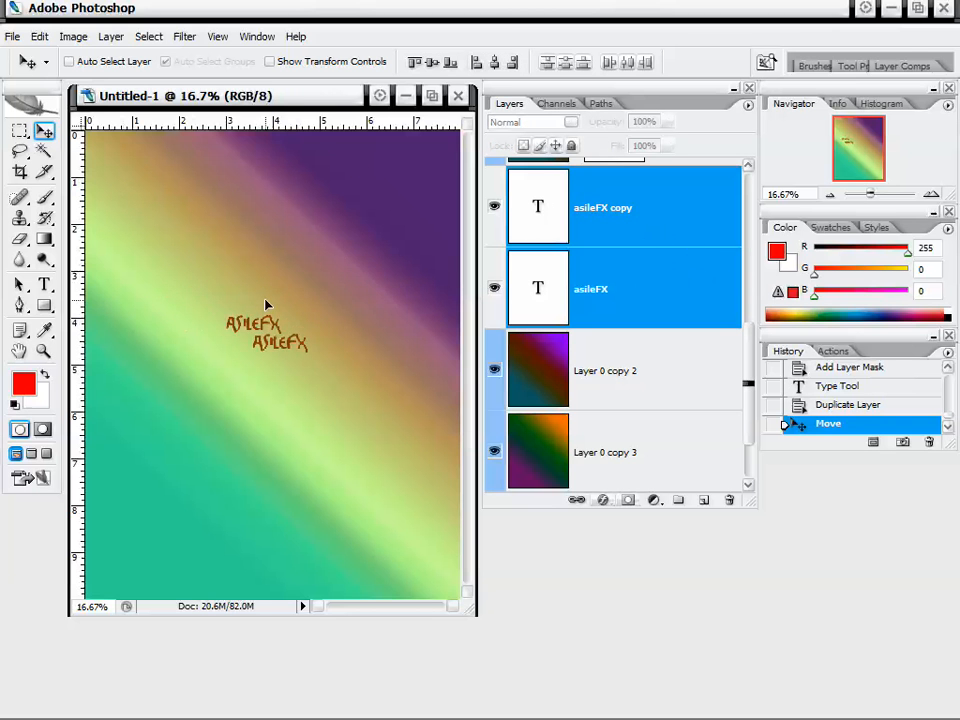
Link the two selected text layers.
right_click(686, 235)
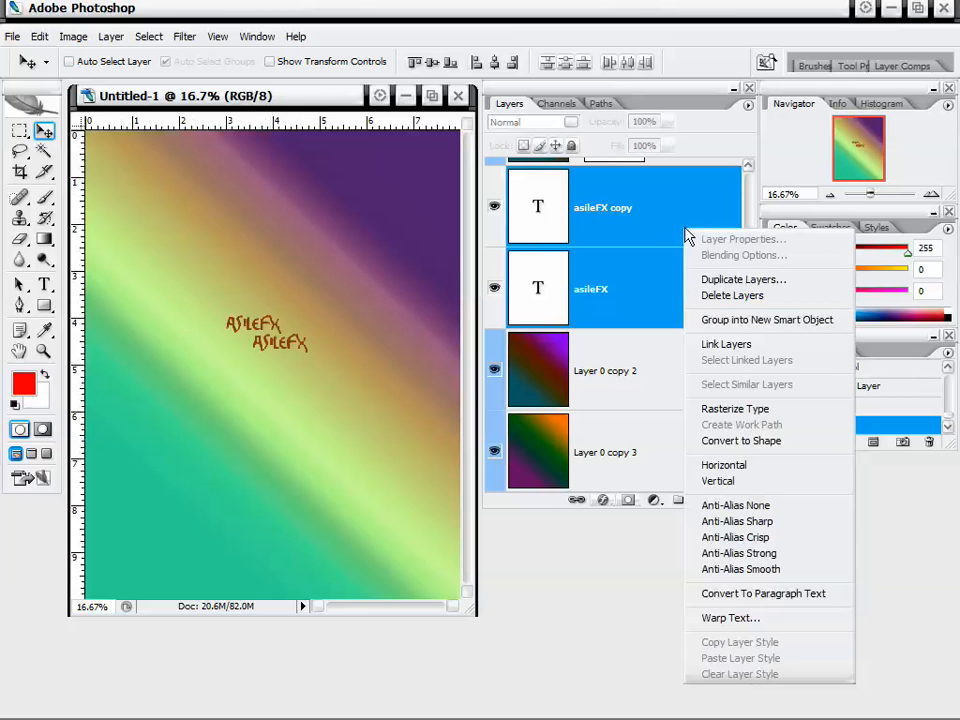
click(702, 344)
click(653, 272)
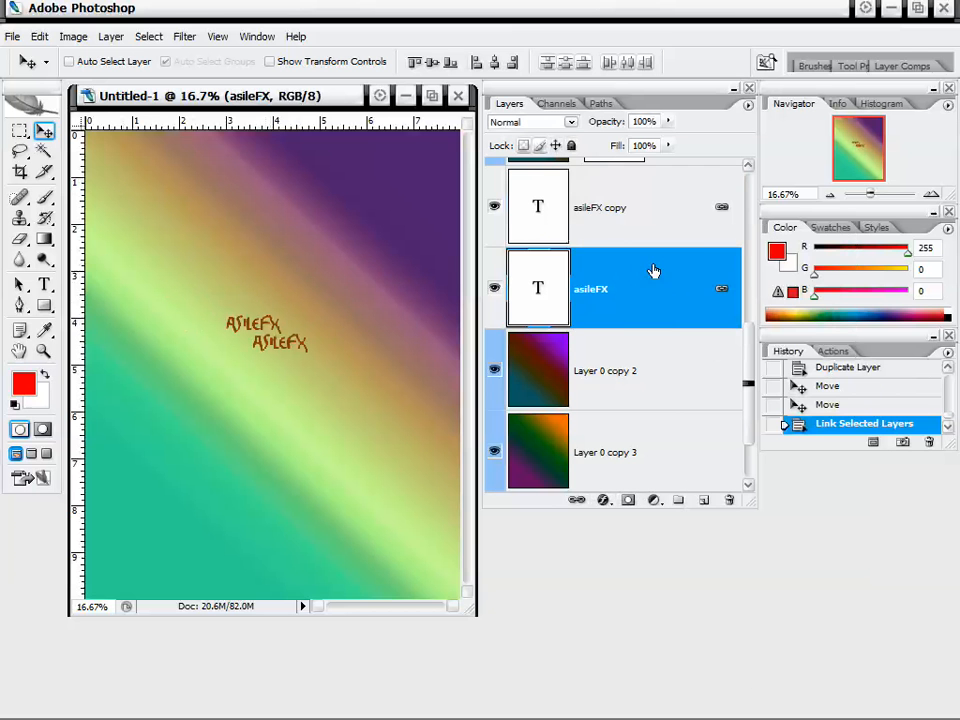
Move the linked text layers together slightly up and to the right by dragging from each layer.
click(660, 238)
click(662, 285)
click(658, 225)
mouse_move(278, 383)
mouse_down()
mouse_move(275, 291)
mouse_move(291, 374)
mouse_up()
click(645, 298)
drag(206, 385, 224, 372)
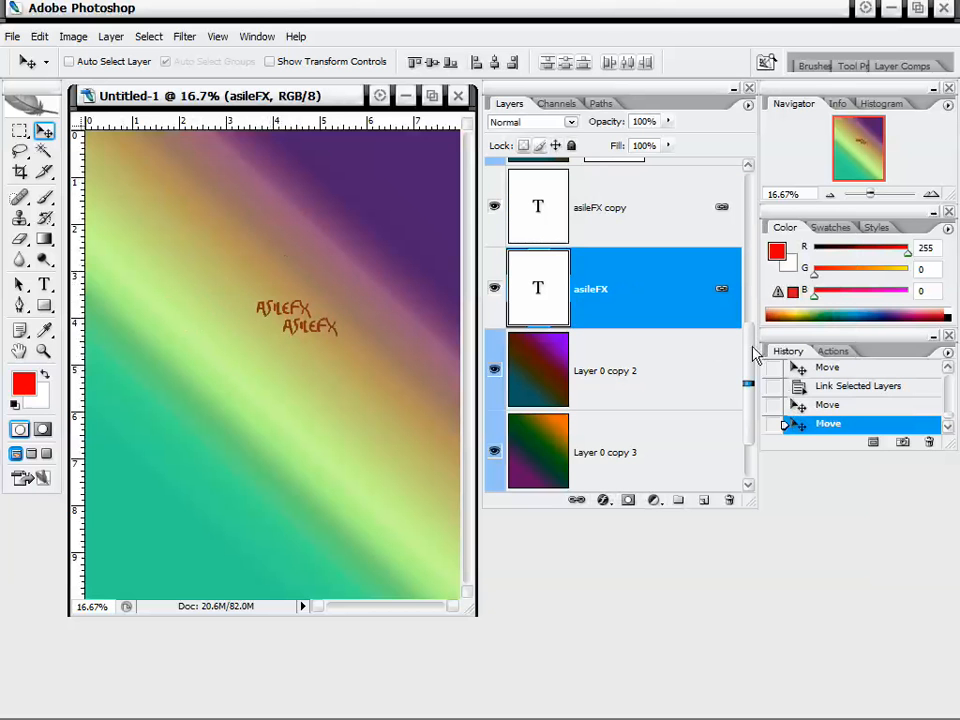
Select asileFX copy and Layer 0 copy 3 and link them.
mouse_move(755, 355)
mouse_down()
mouse_move(765, 223)
mouse_move(753, 370)
mouse_up()
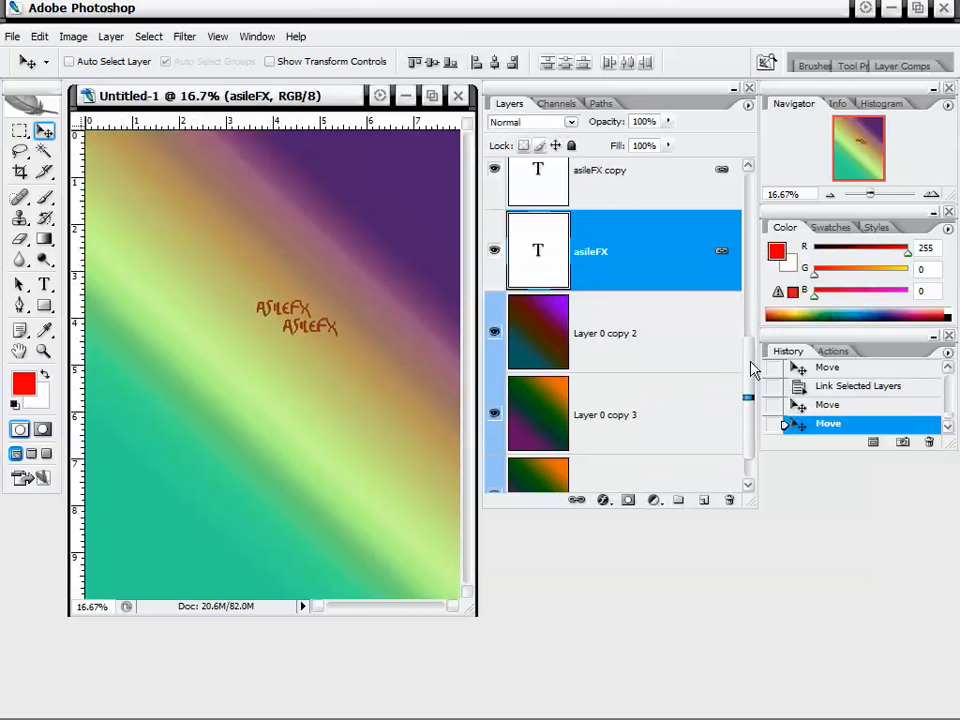
click(669, 403)
shift+click(672, 224)
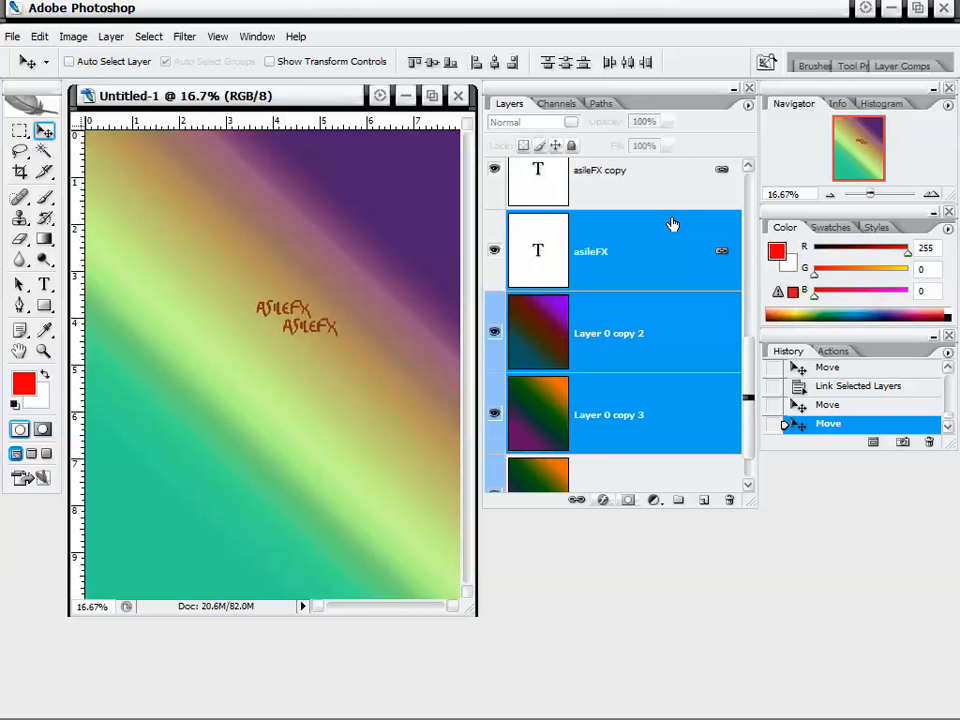
click(671, 199)
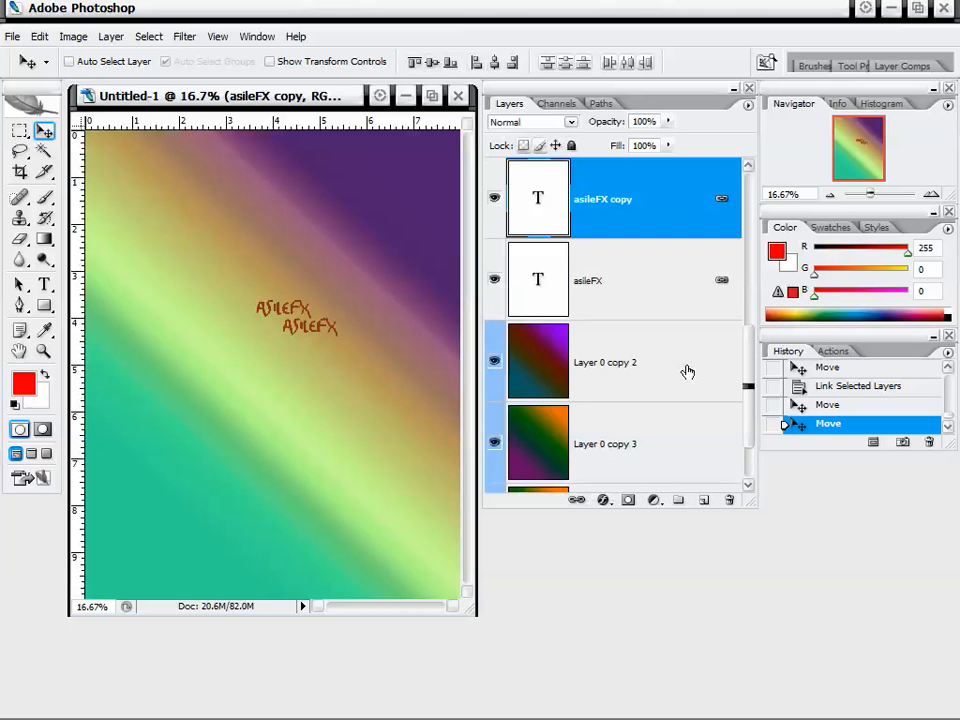
ctrl+click(666, 438)
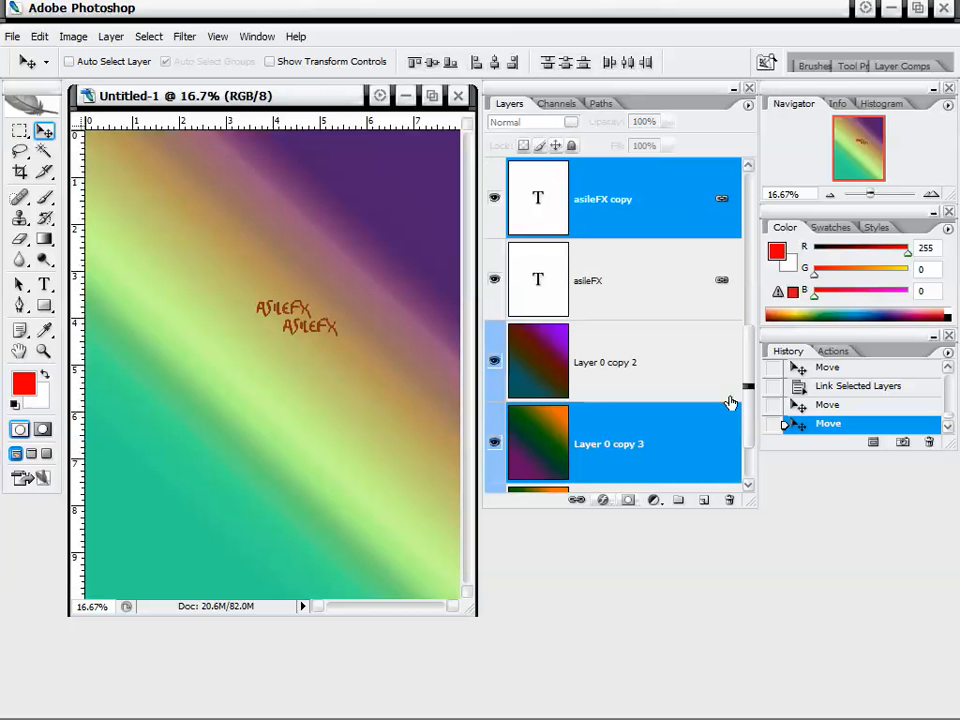
drag(750, 379, 750, 386)
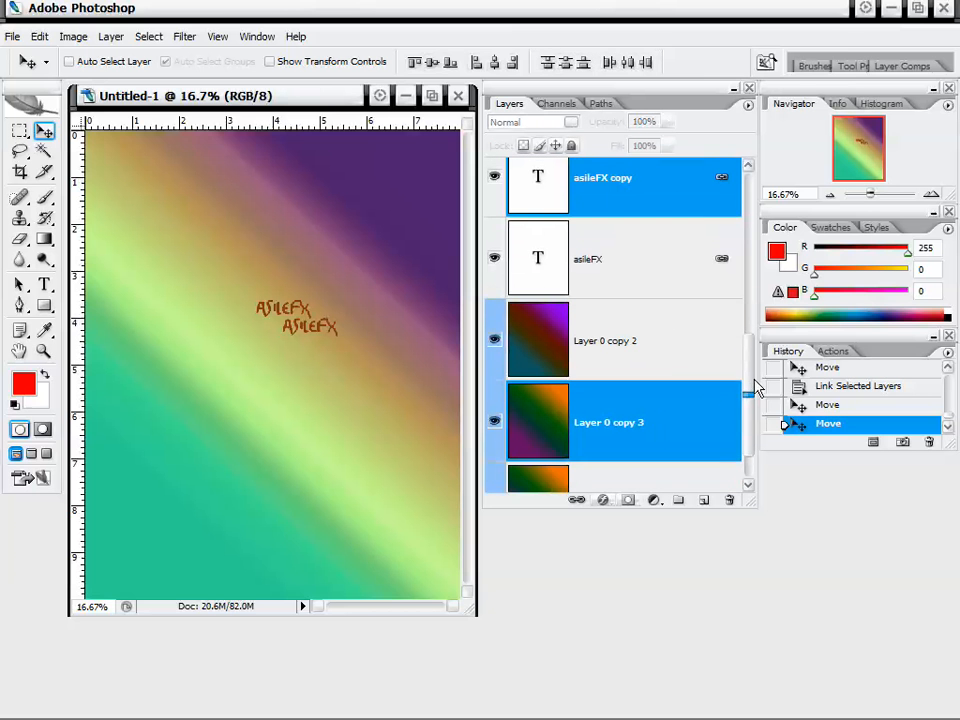
right_click(681, 407)
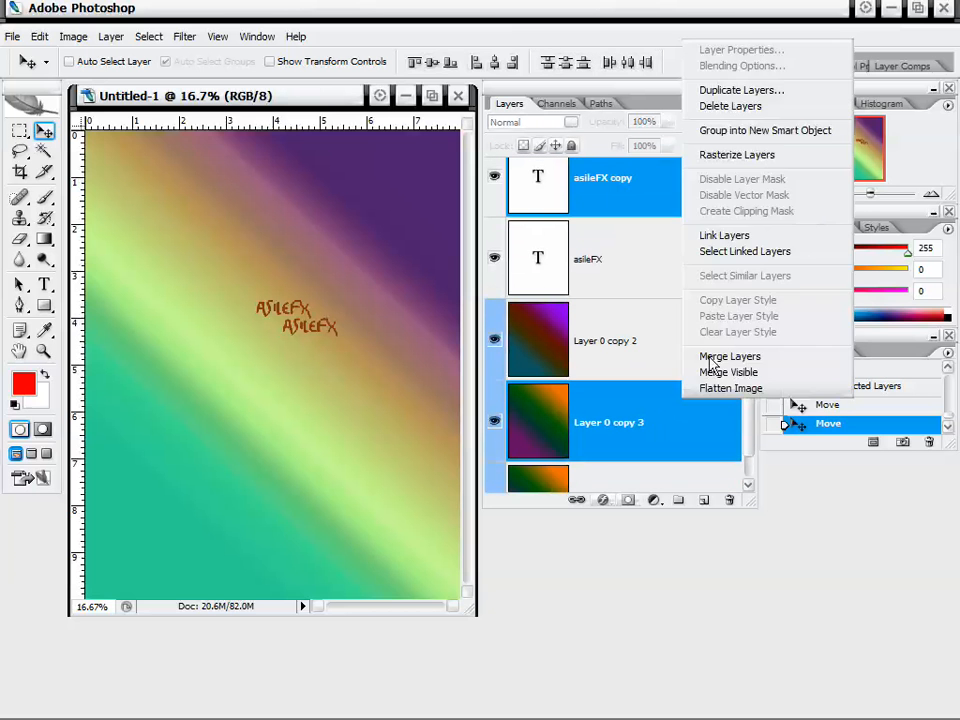
click(762, 237)
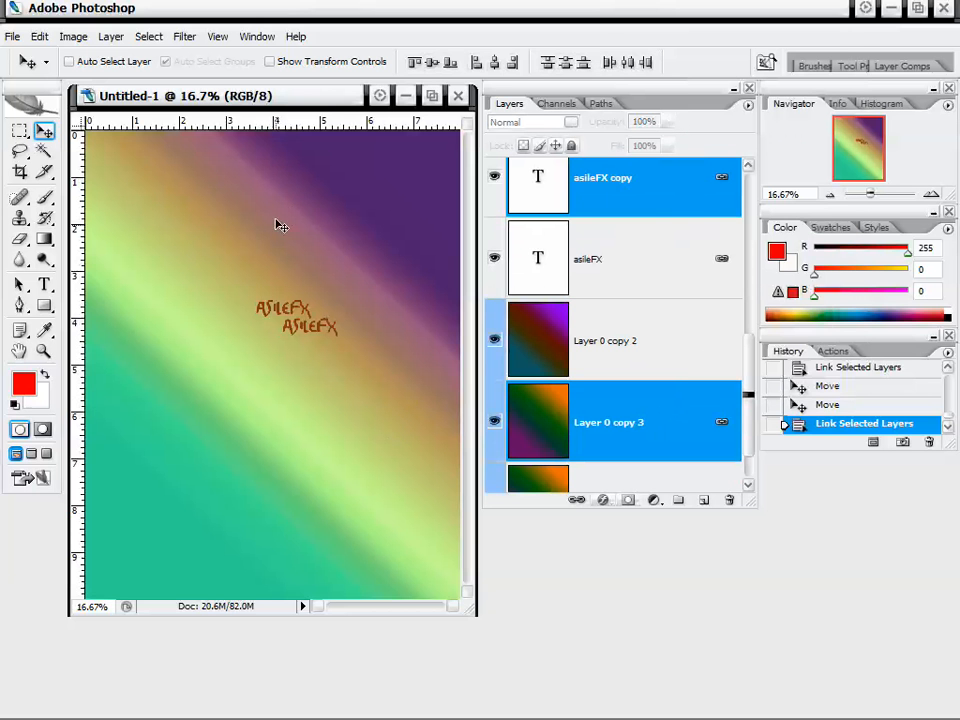
Move the linked layers together on the canvas, dragging first with the text copy then with Layer 0 copy 3.
drag(282, 239, 270, 298)
drag(248, 258, 300, 252)
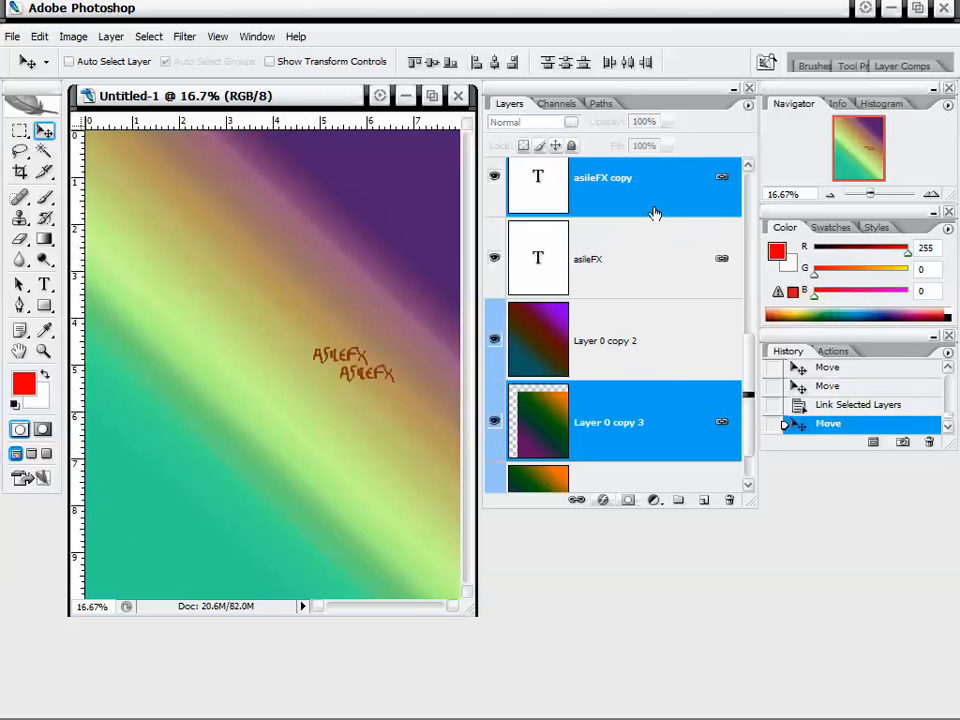
click(652, 205)
click(654, 454)
drag(349, 376, 372, 348)
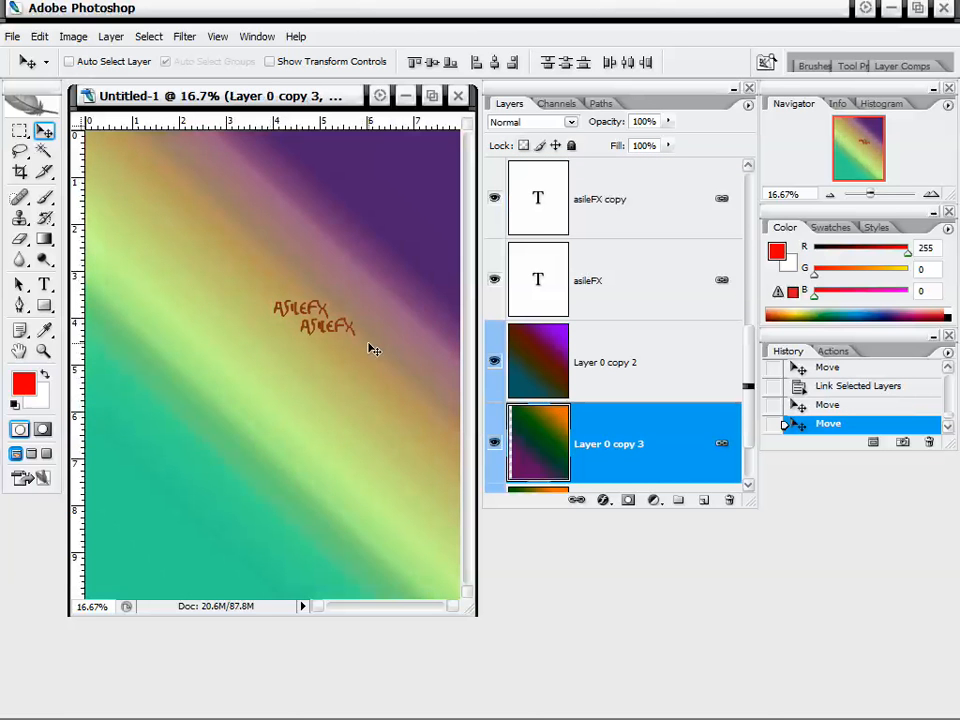
Select all layers linked to Layer 0 copy 3 and unlink them.
right_click(643, 444)
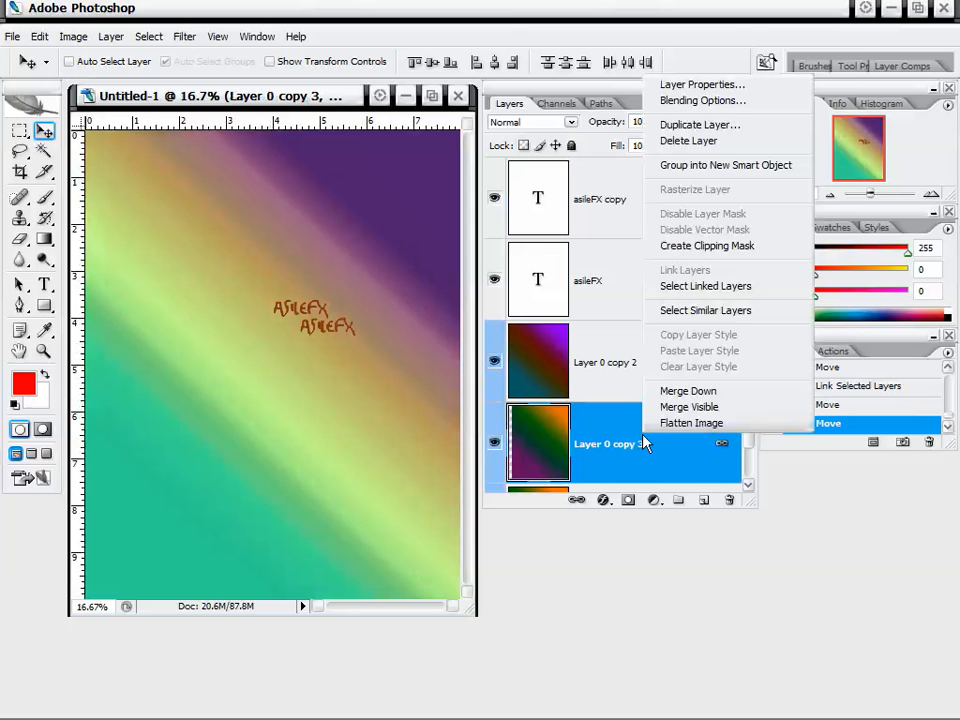
click(707, 288)
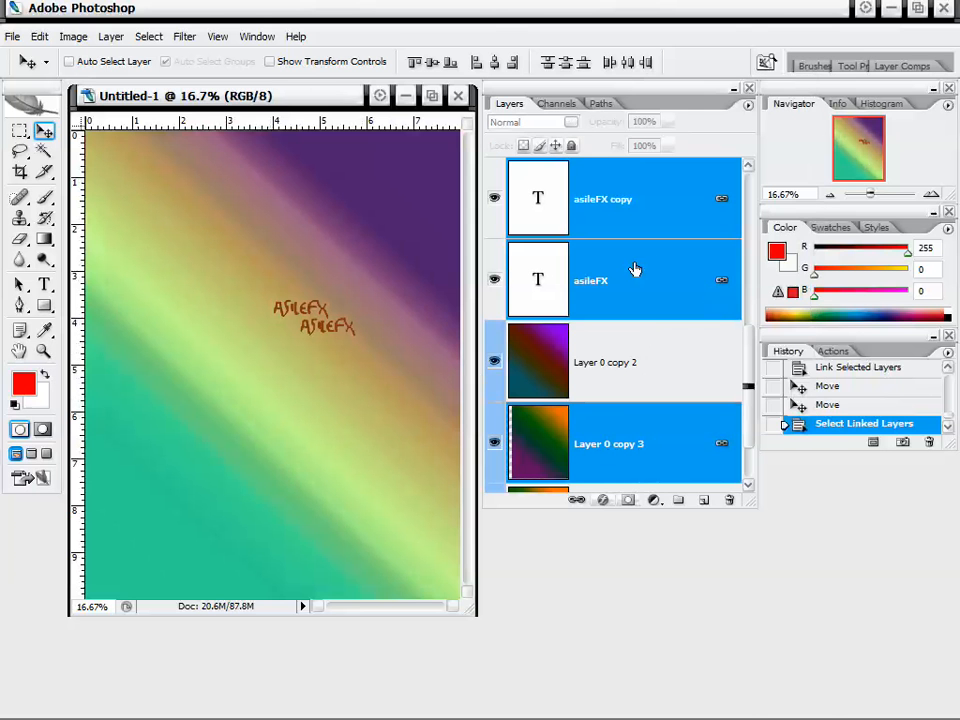
right_click(668, 268)
click(720, 378)
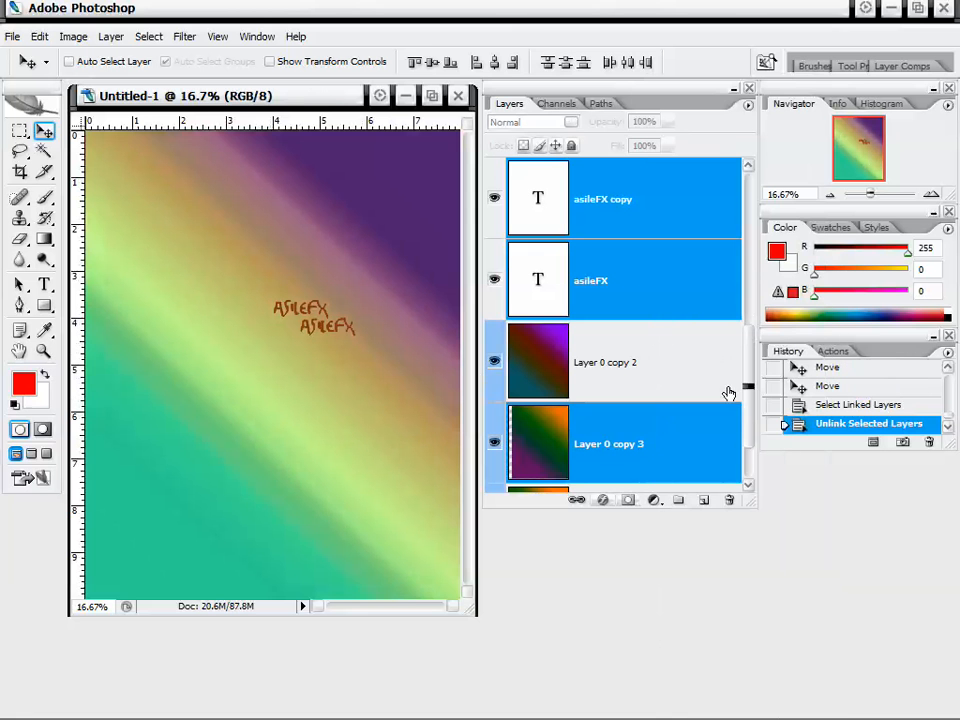
Move asileFX copy alone so it sits above the original text.
click(687, 311)
click(681, 232)
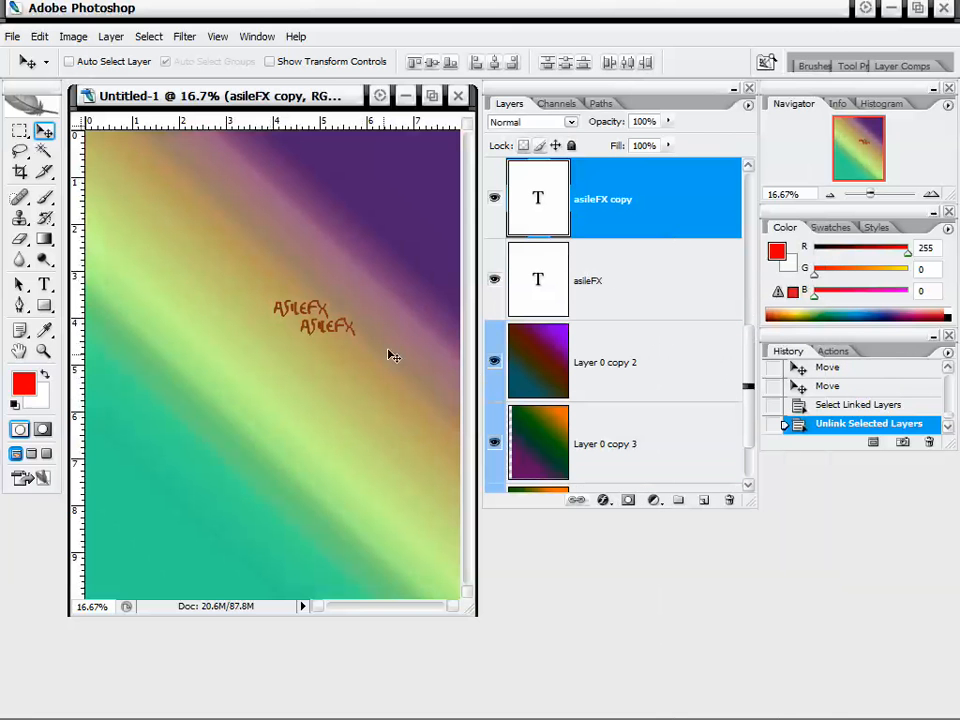
drag(393, 356, 335, 304)
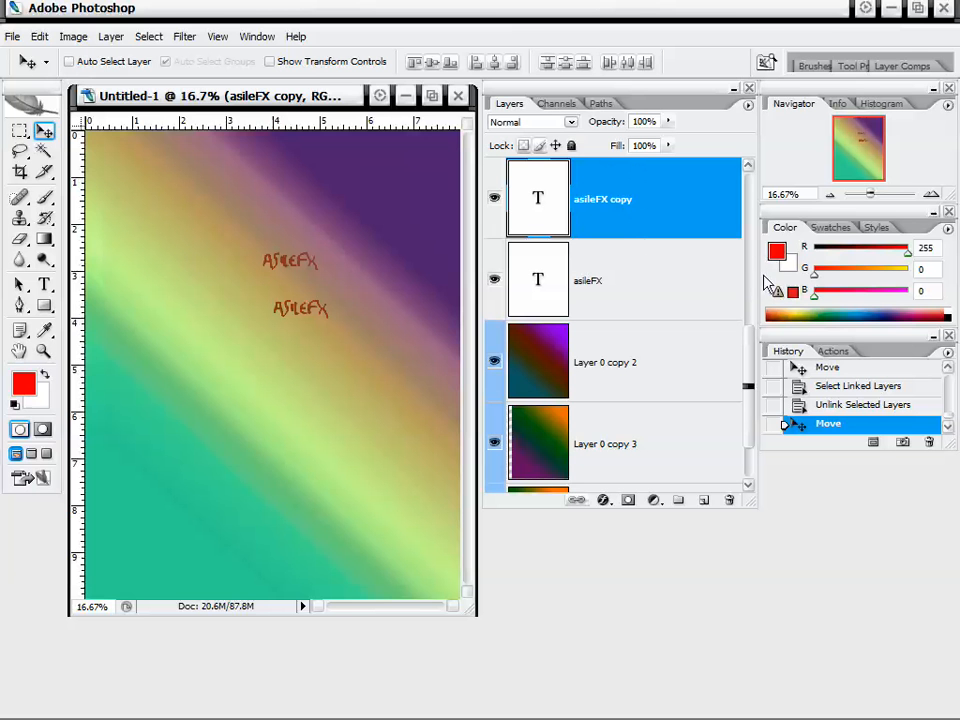
Dock the Layers panel beneath the History panel.
drag(342, 99, 340, 95)
drag(597, 100, 797, 293)
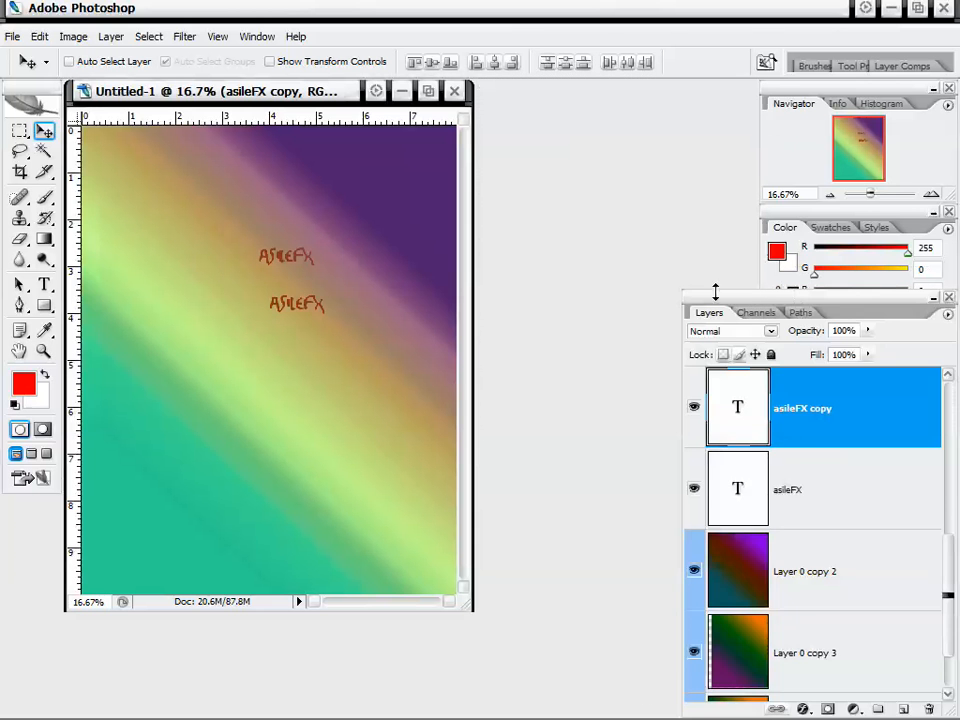
drag(684, 290, 768, 452)
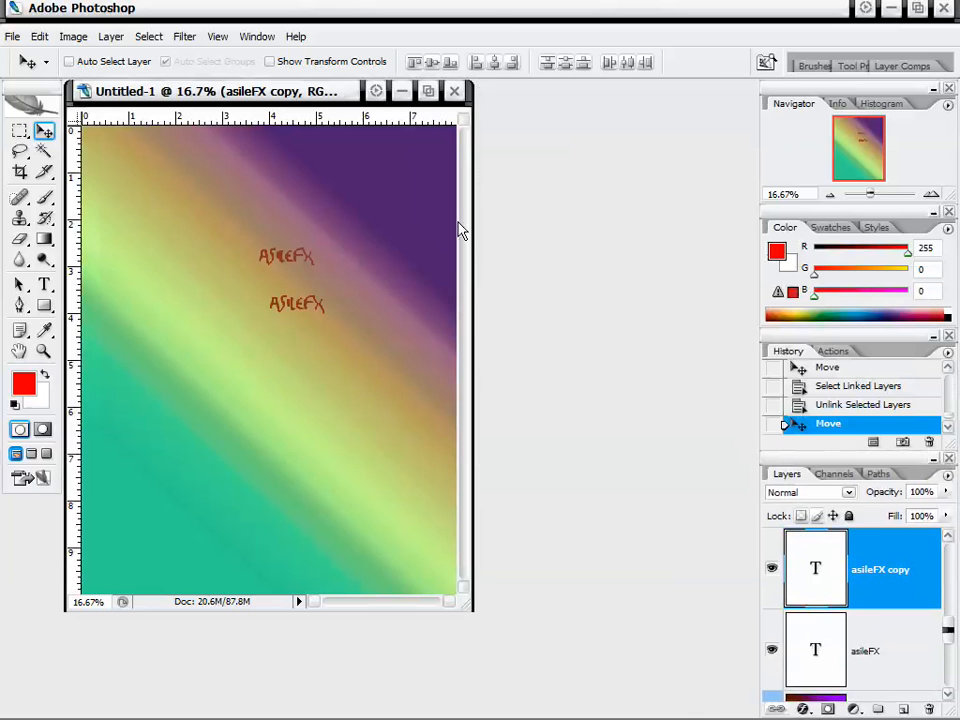
Close the document without saving.
drag(320, 91, 497, 130)
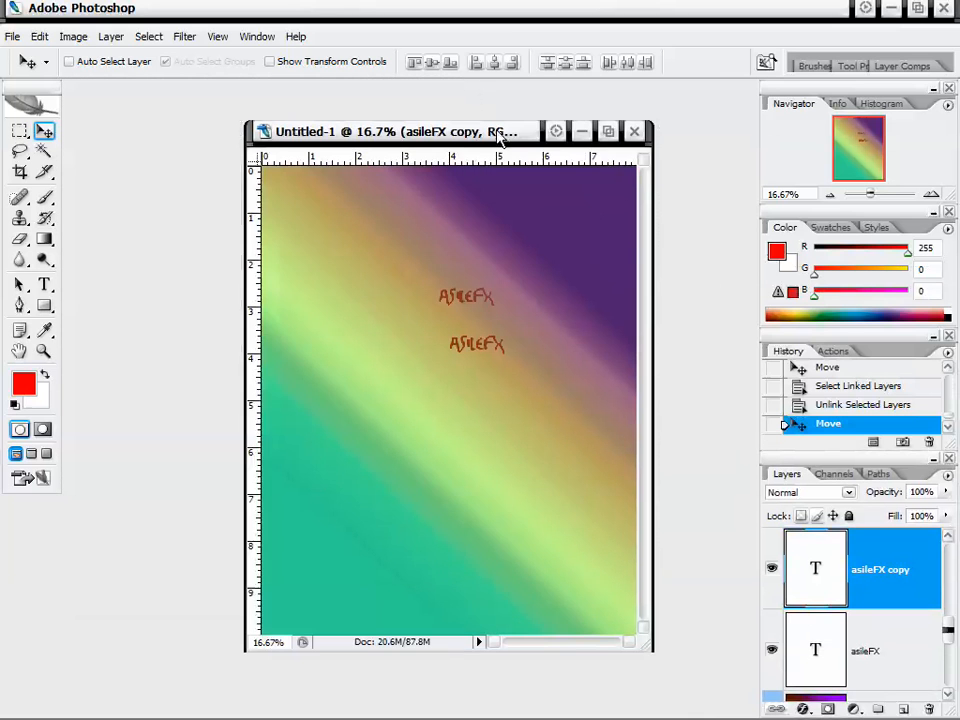
click(632, 130)
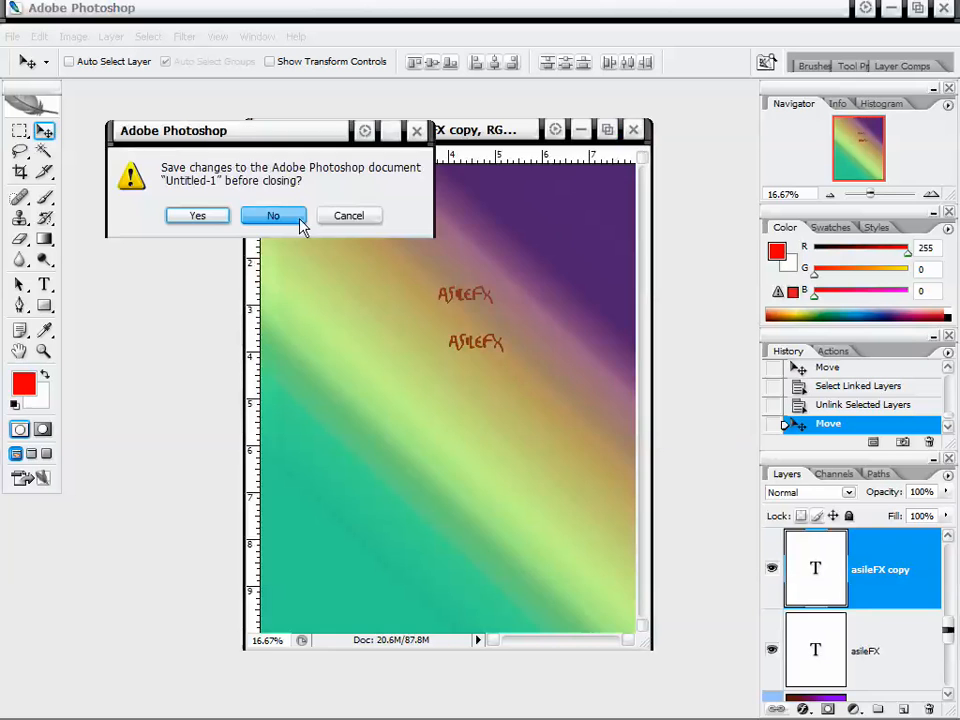
click(273, 216)
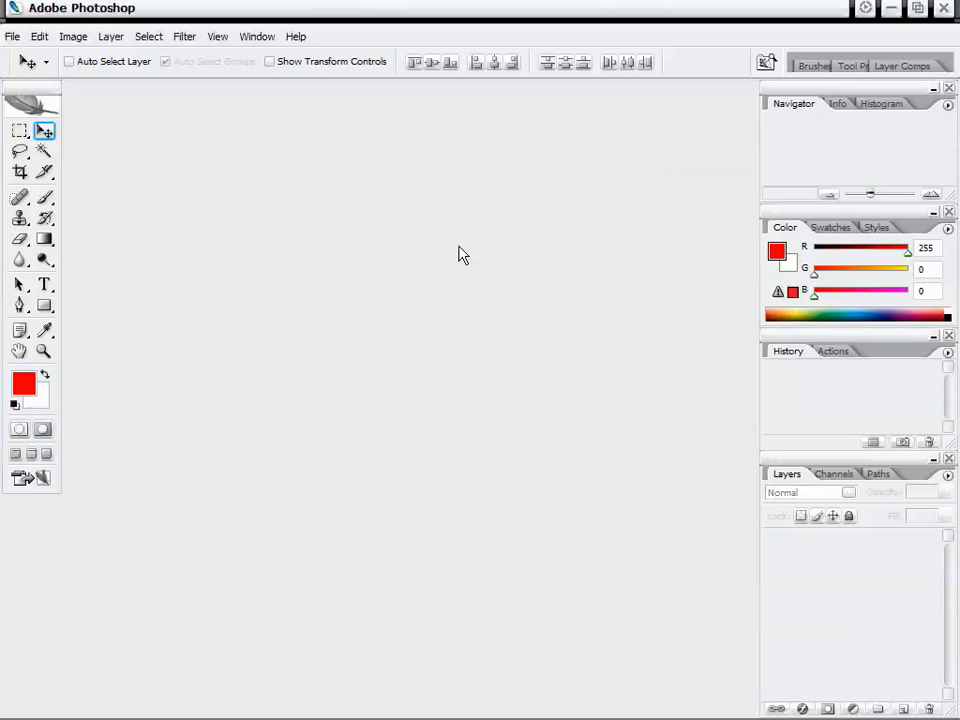